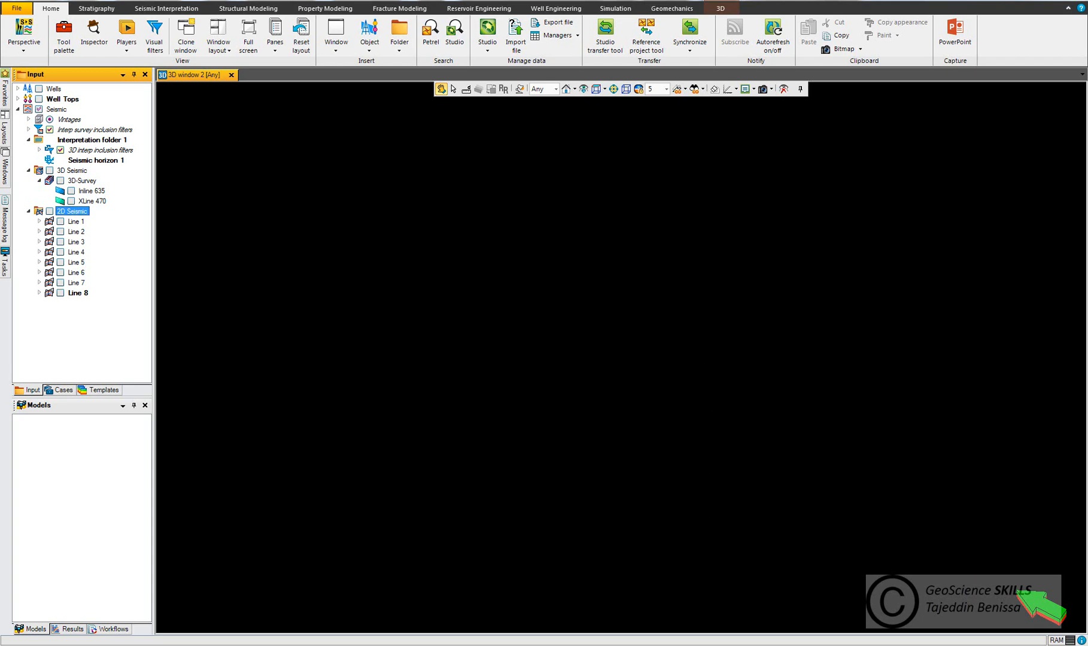
Step: Insert a mis-tie set on the 3D Seismic folder, including both the 2D Seismic and 3D Seismic surveys
left_click(599, 372)
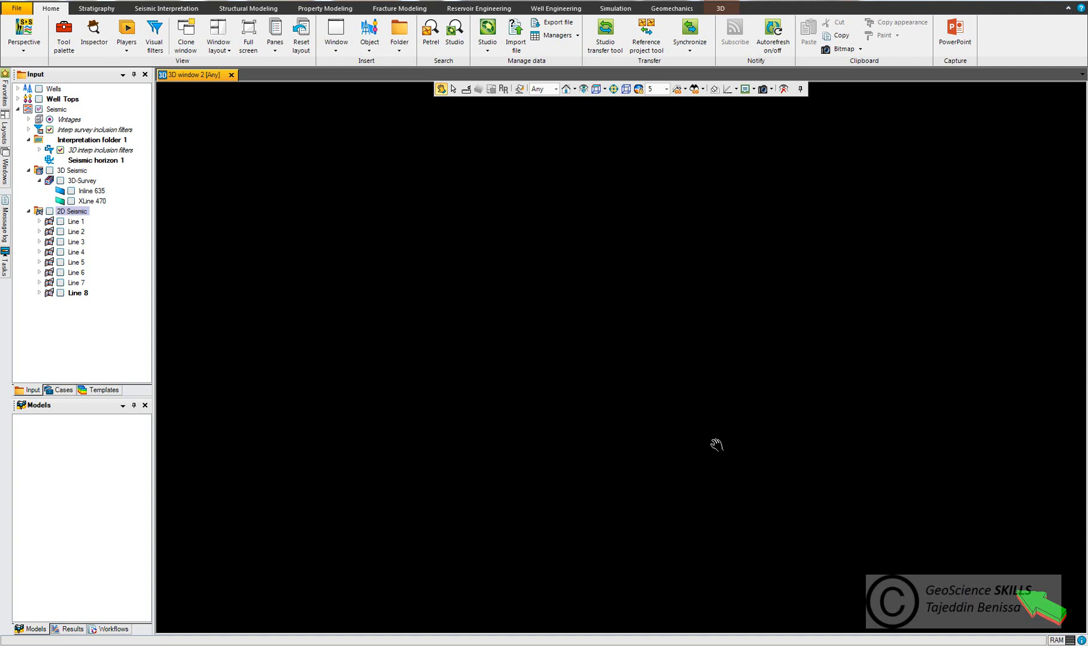
left_click(72, 171)
right_click(73, 170)
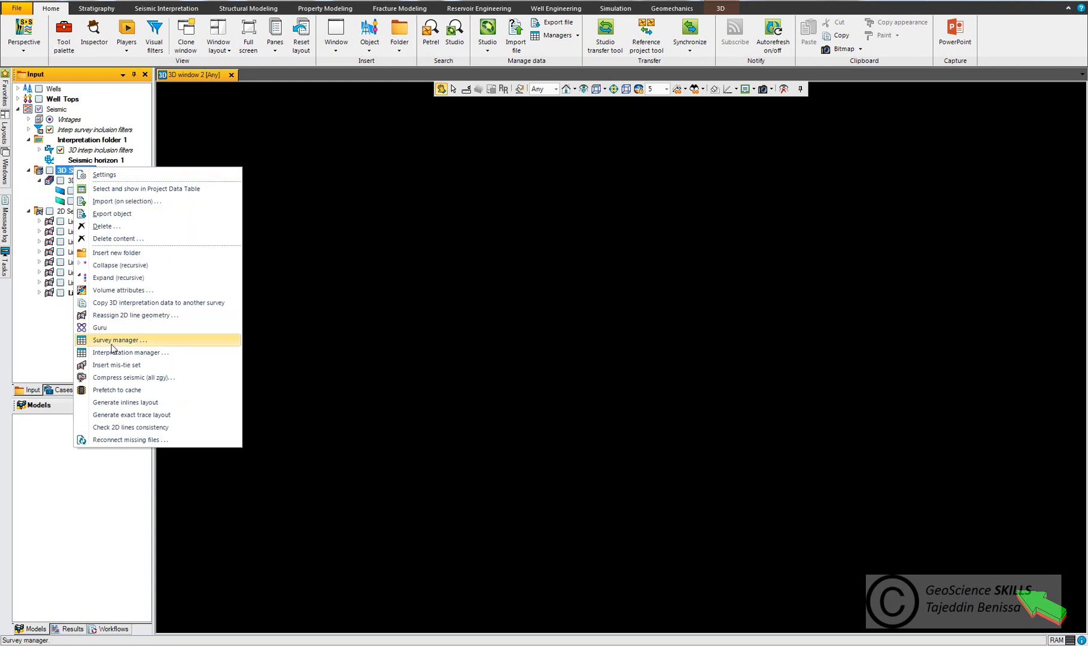
left_click(119, 365)
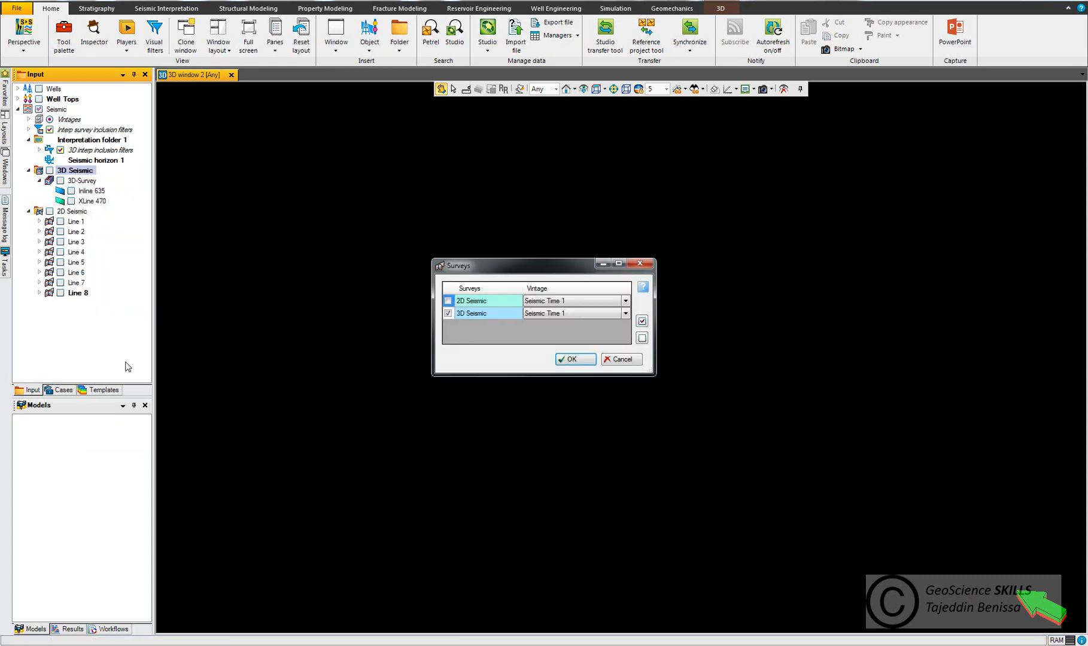
left_click_drag(529, 269, 525, 238)
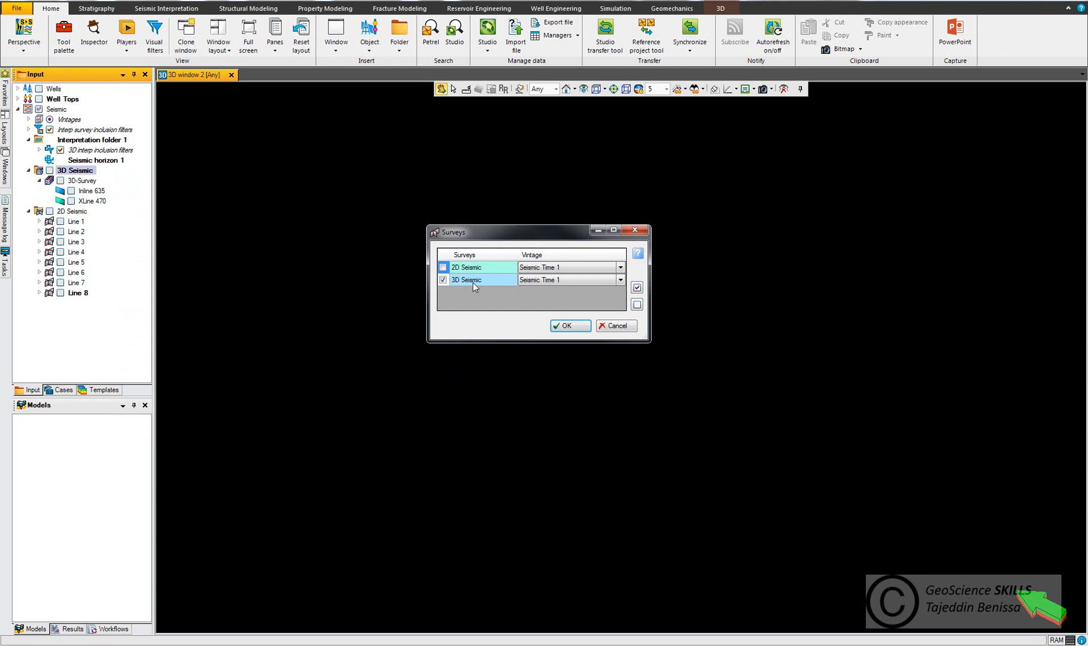
left_click(443, 267)
left_click(443, 280)
left_click(455, 268)
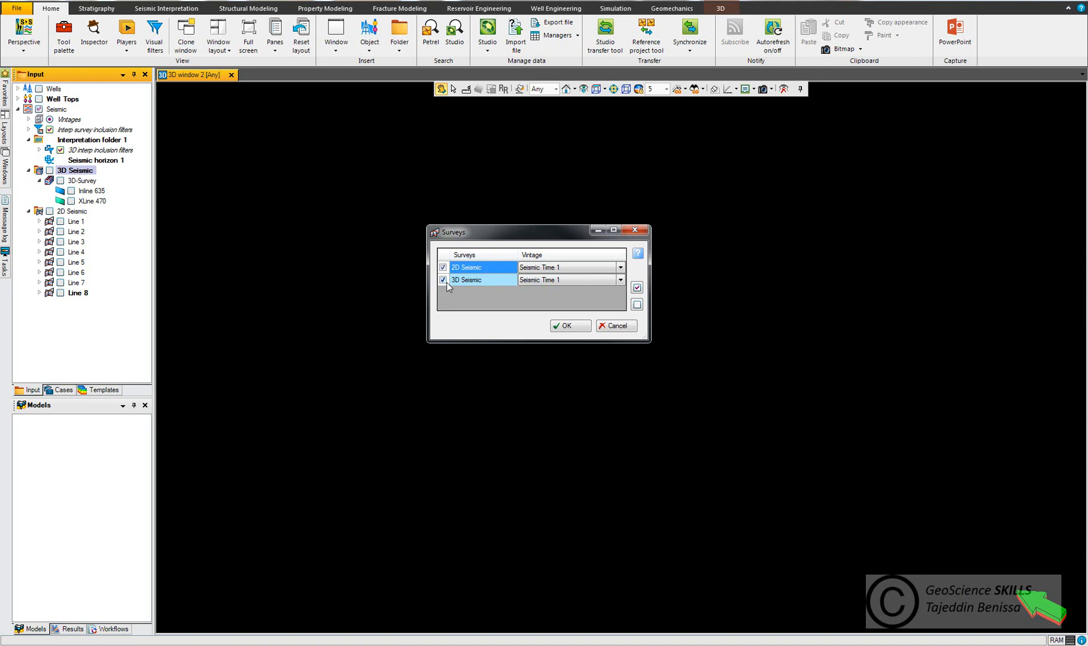
left_click(568, 327)
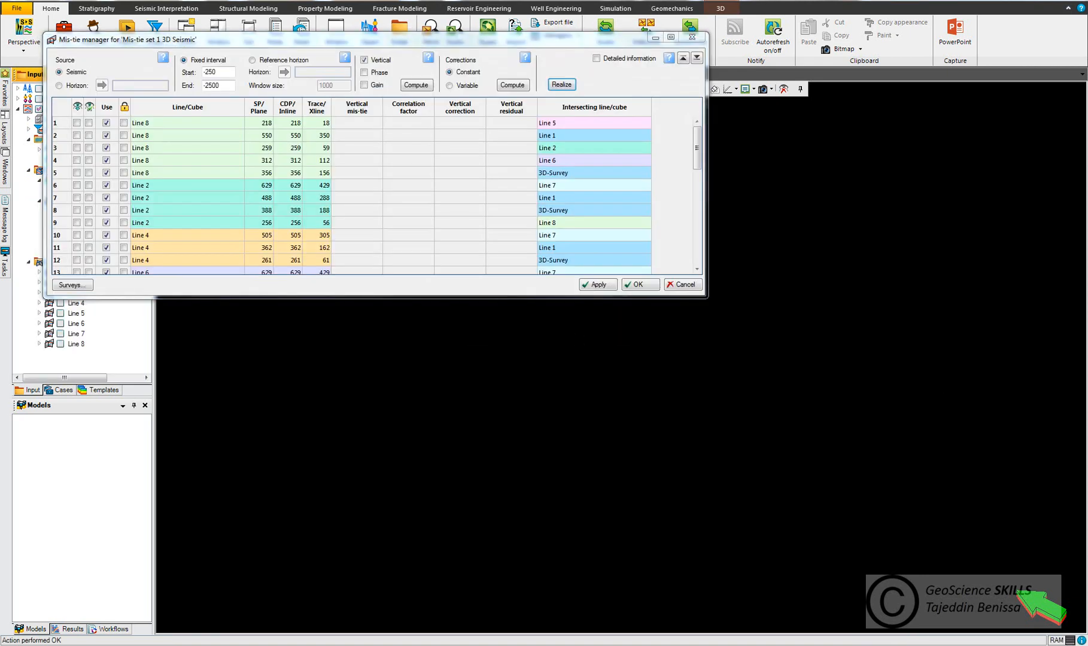
Step: Maximize the Mis-tie manager to show the full table of line intersections
left_click_drag(384, 43, 529, 154)
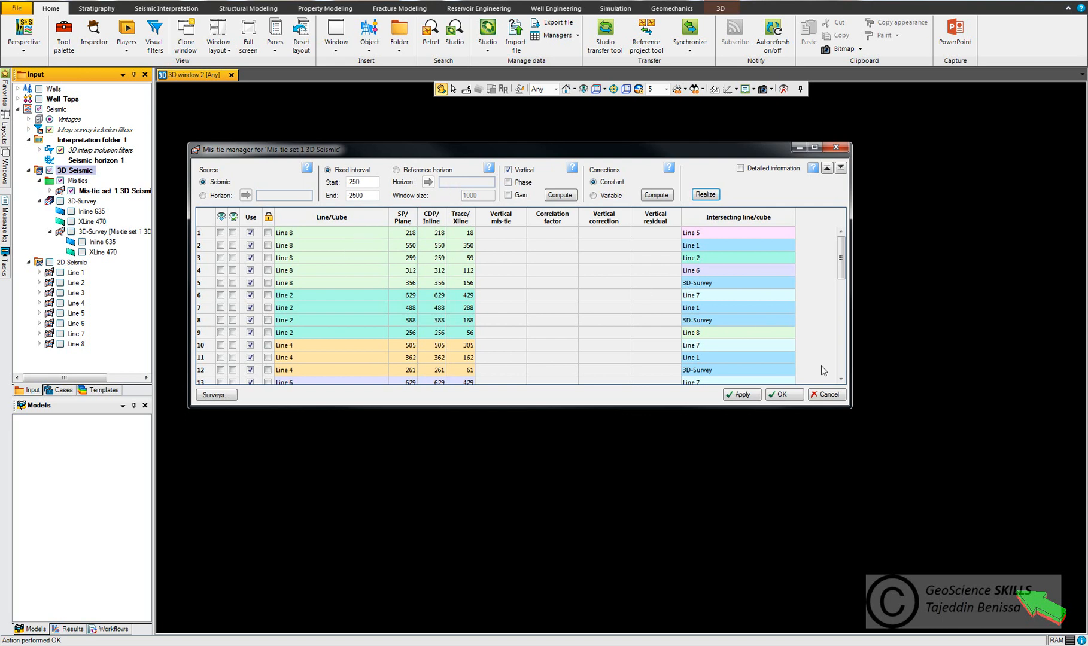
left_click(815, 147)
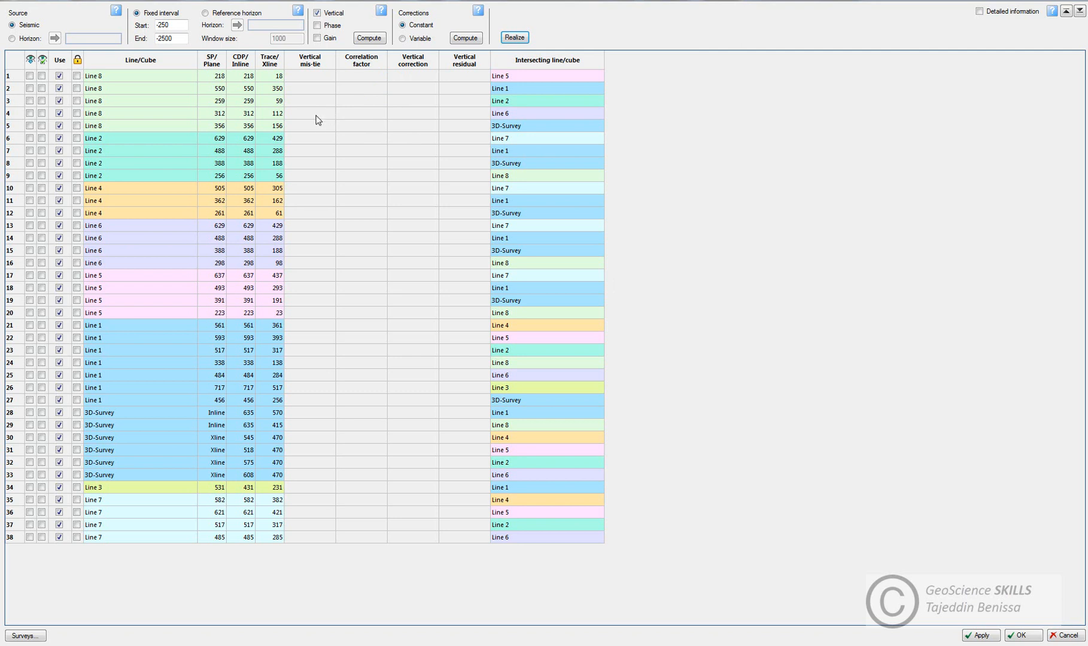
left_click(76, 114)
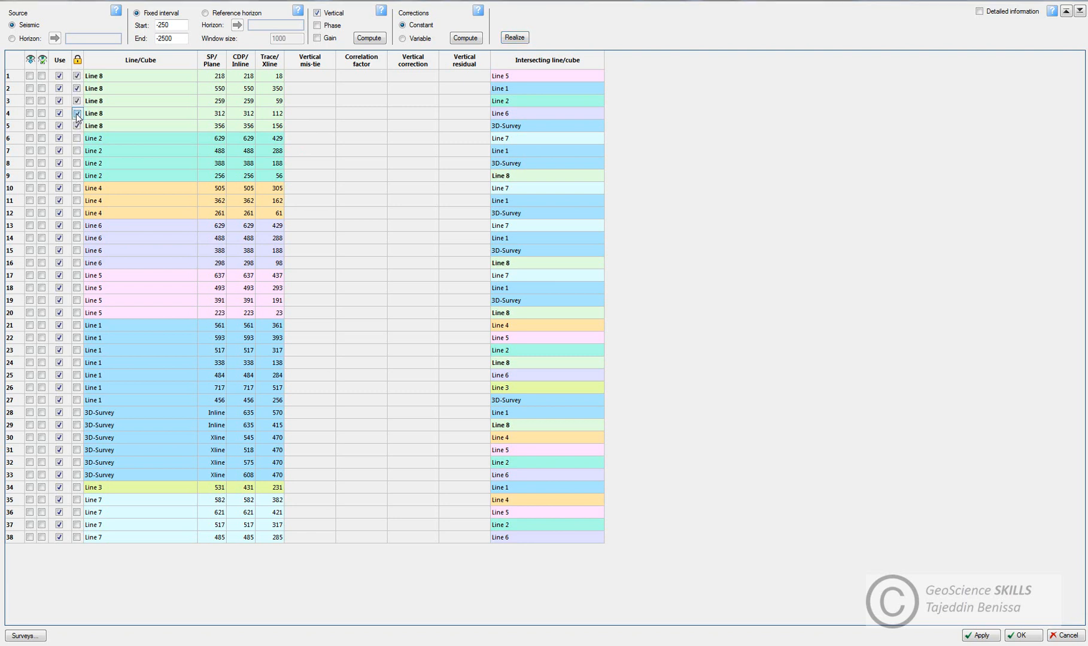
left_click(76, 114)
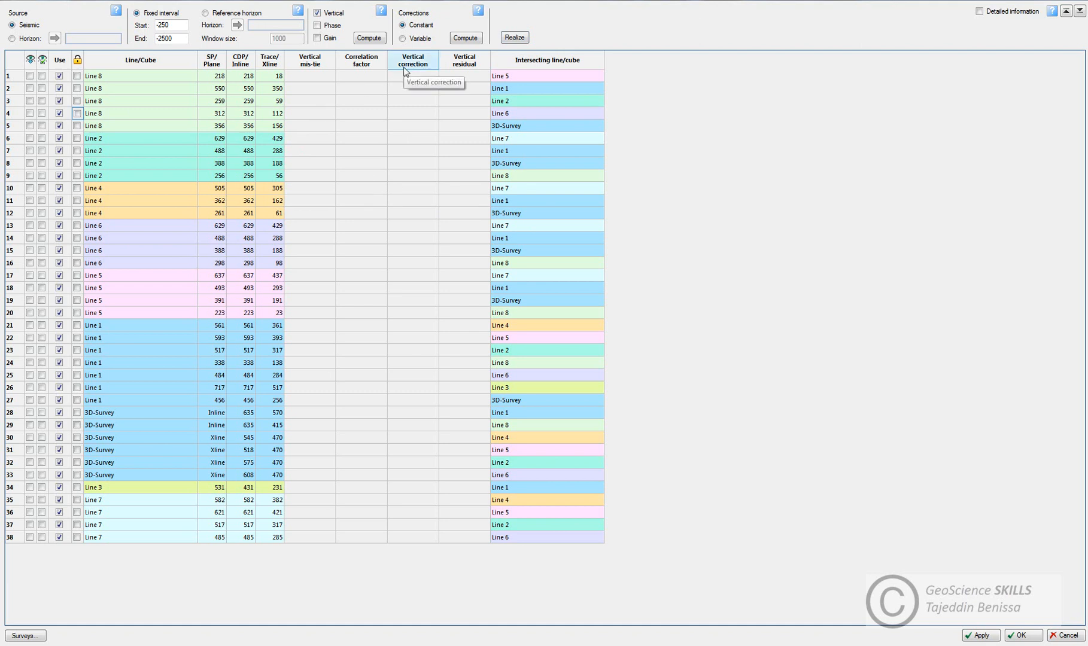
left_click(459, 64)
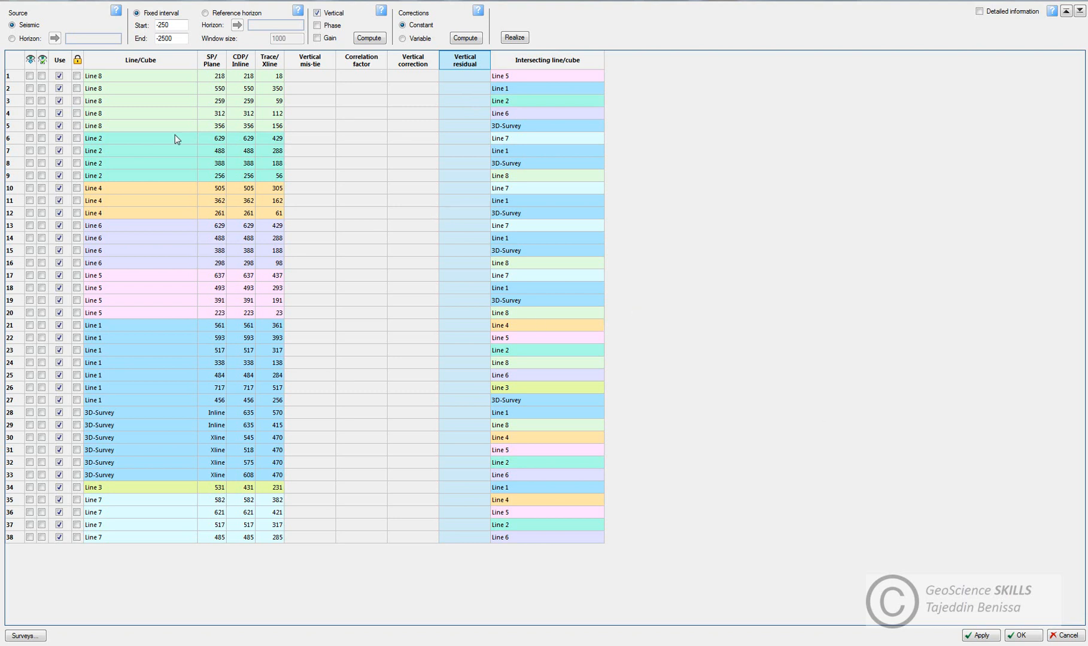
left_click(12, 39)
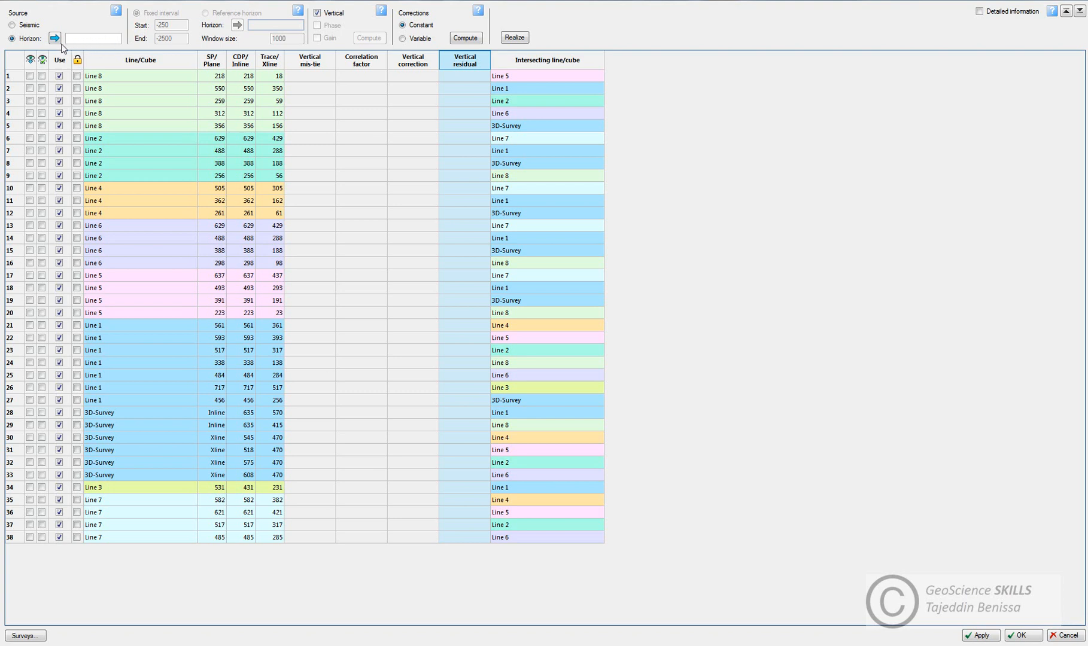
left_click(12, 25)
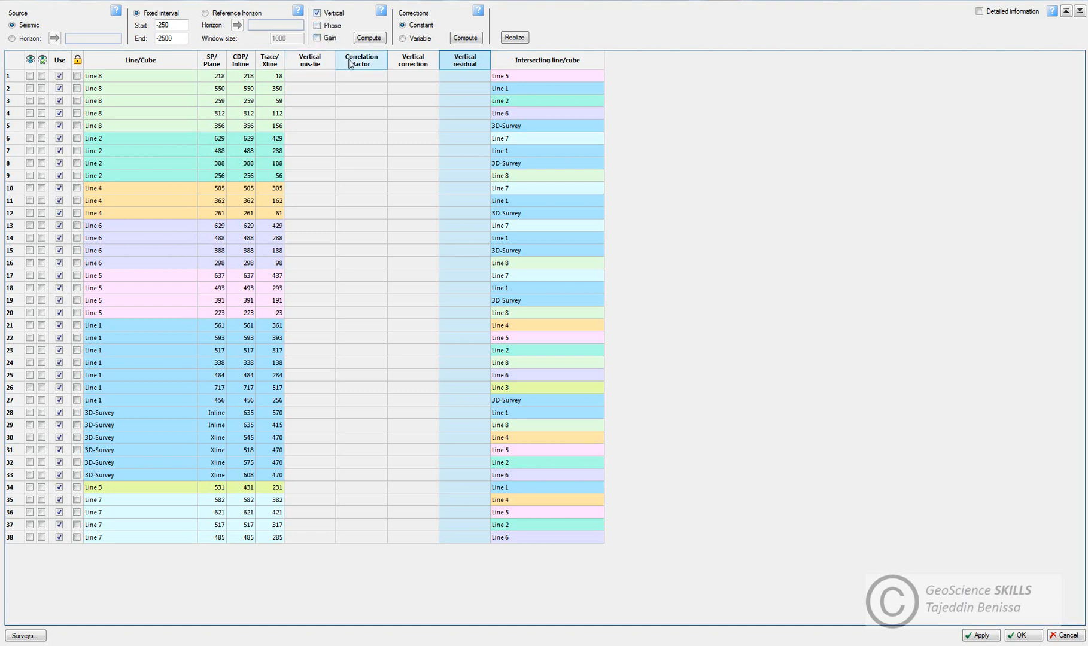
Step: Compute the vertical mis-ties from the seismic source over the fixed interval -250 to -2500, and compute constant corrections
left_click(365, 39)
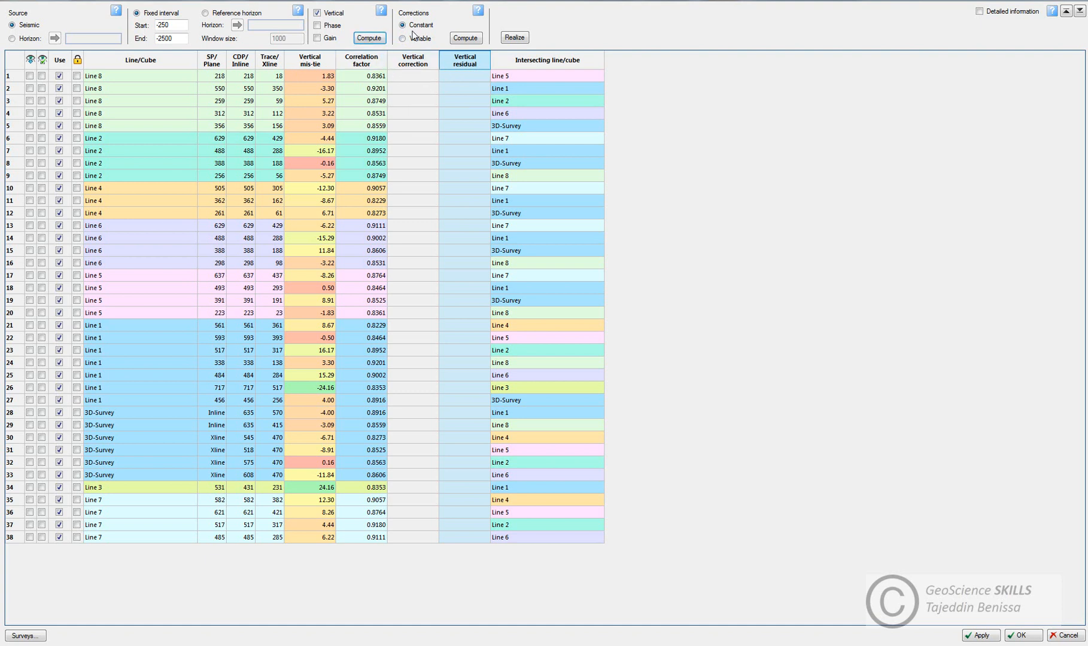
left_click(466, 37)
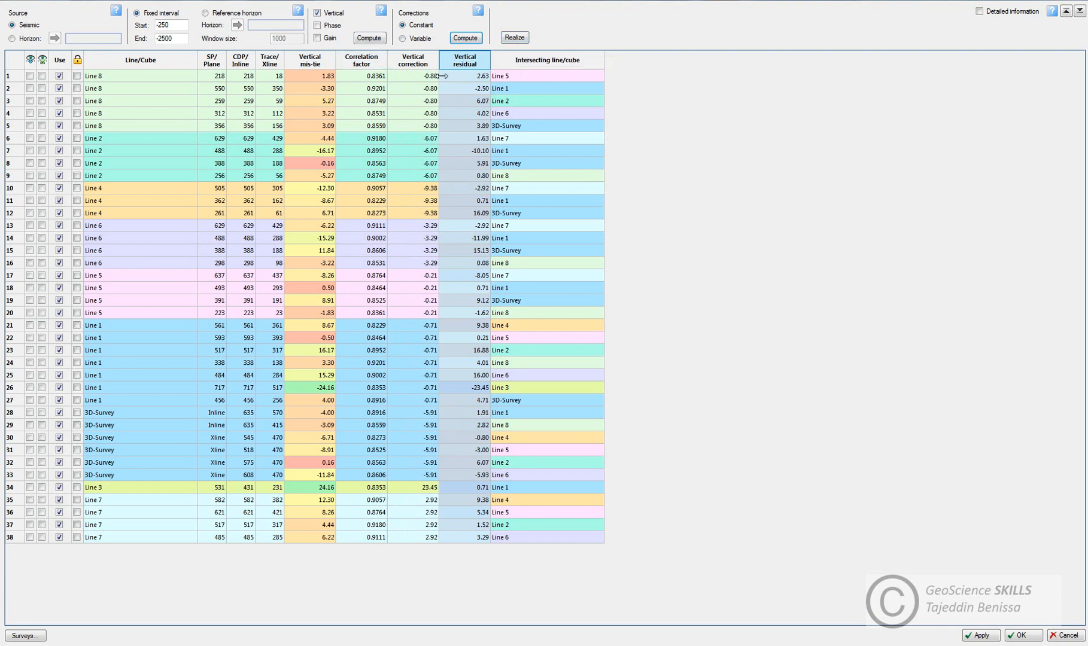
left_click(460, 41)
Step: Restore the Mis-tie manager to its smaller size and inspect the mis-tie set and its 3D-Survey copy in the project tree
left_click(1054, 1)
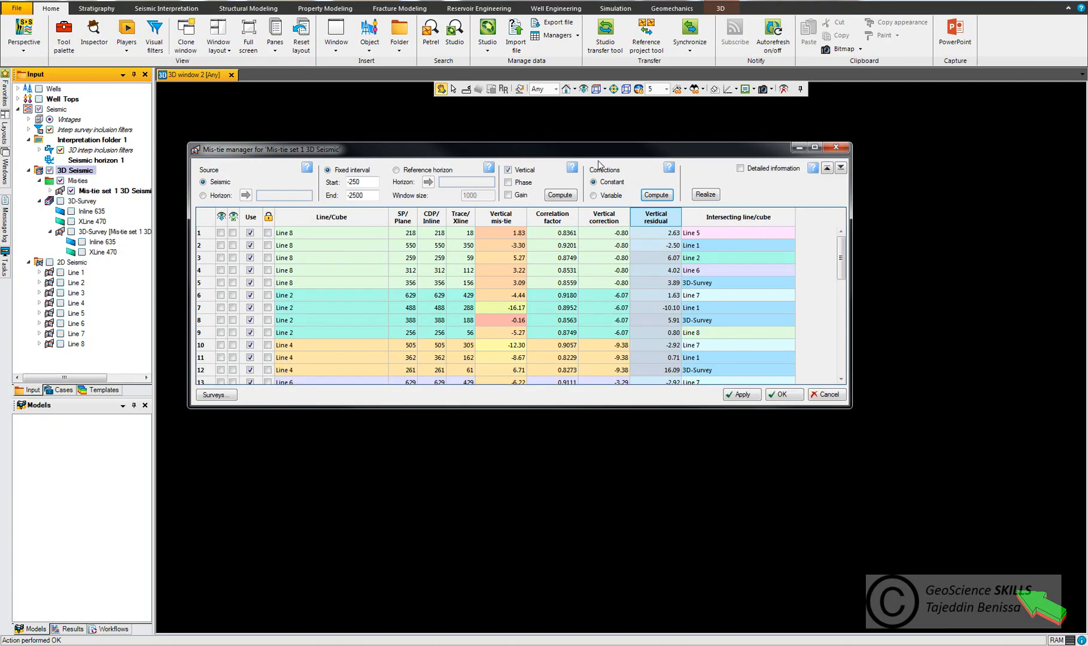
left_click_drag(592, 151, 687, 109)
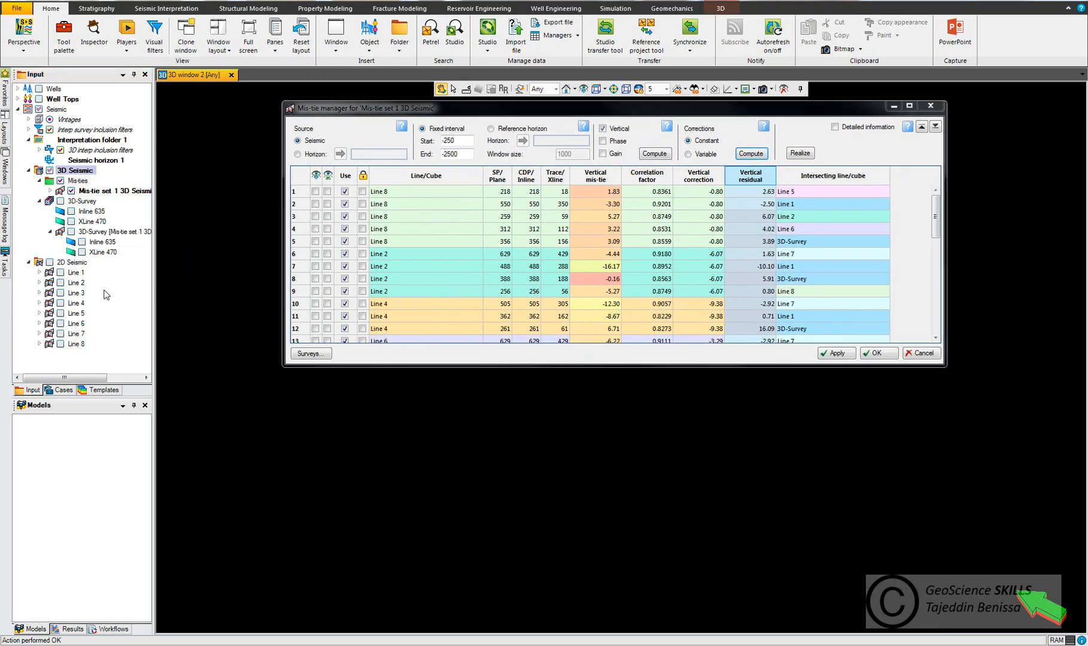
left_click(110, 191)
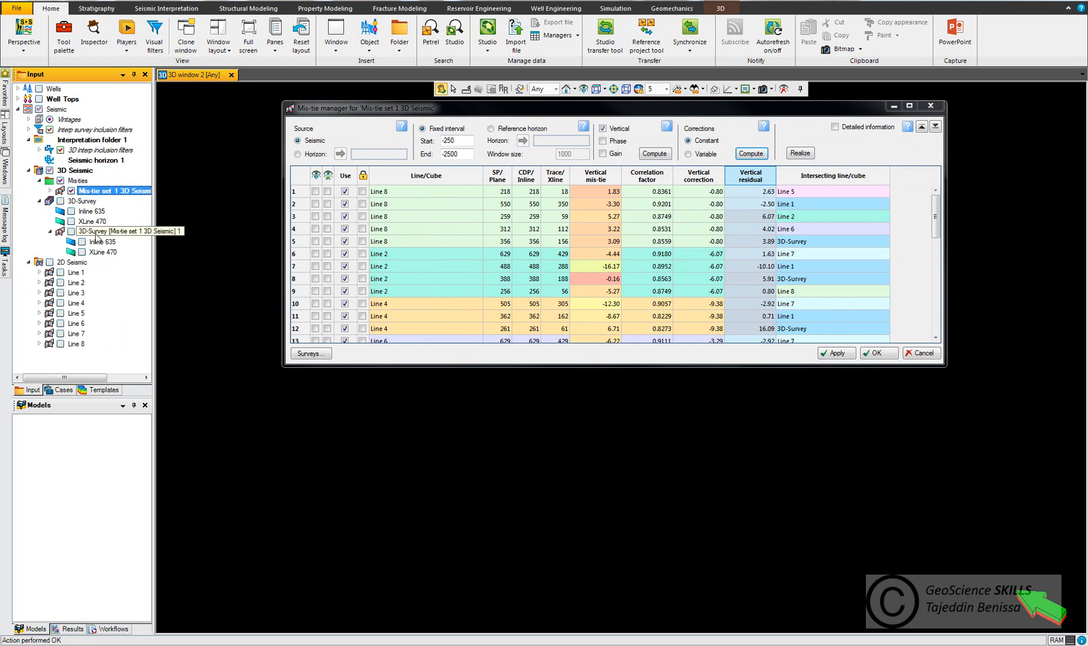
left_click(122, 234)
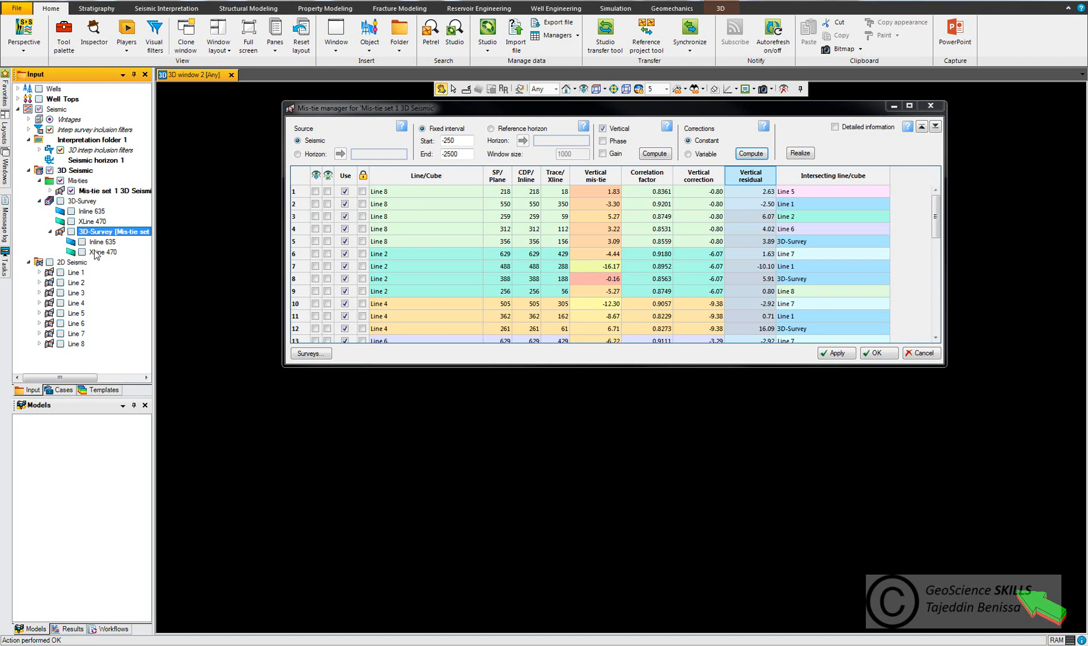
left_click(83, 234)
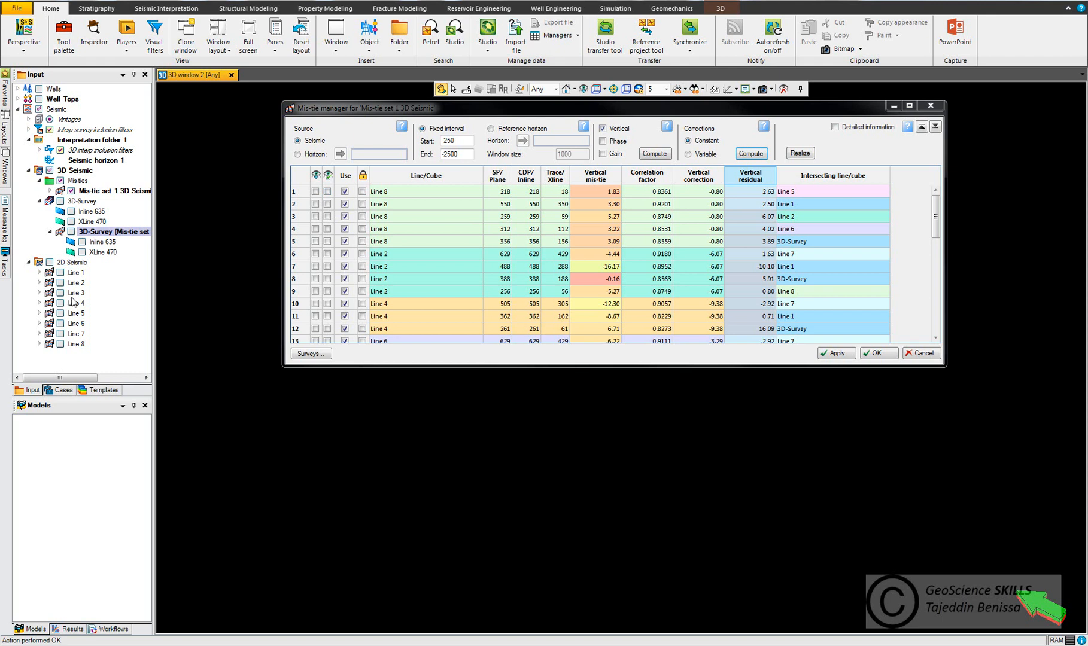
Step: Display Inline 635 and XLine 470 of the original 3D-Survey together with 2D Lines 1 to 8 in the 3D window
left_click(60, 201)
left_click(70, 211)
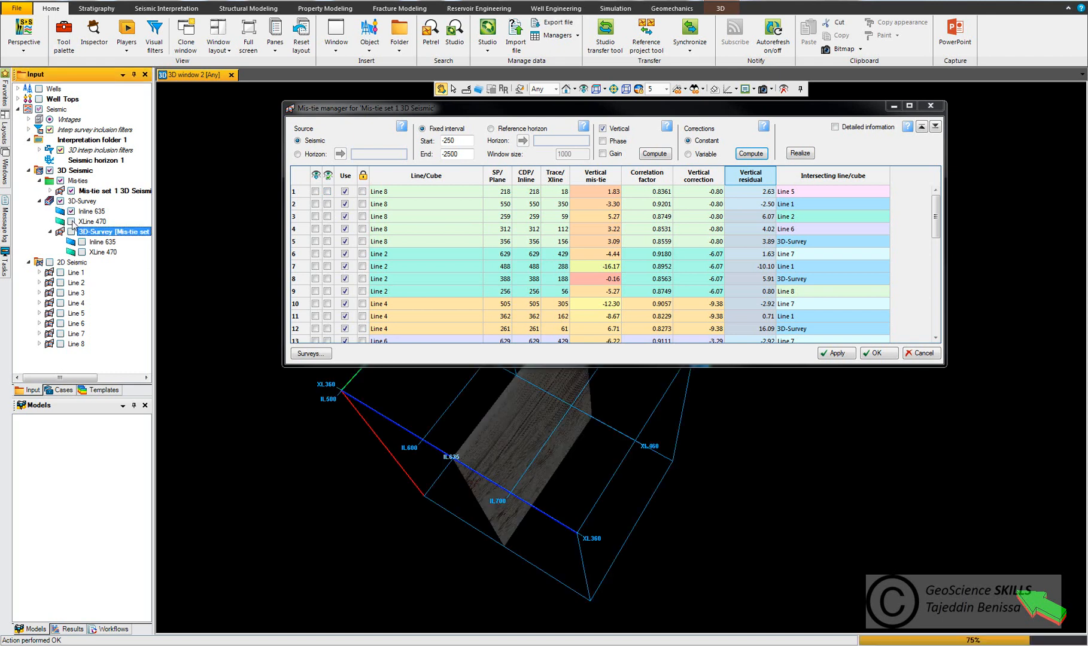
left_click(70, 221)
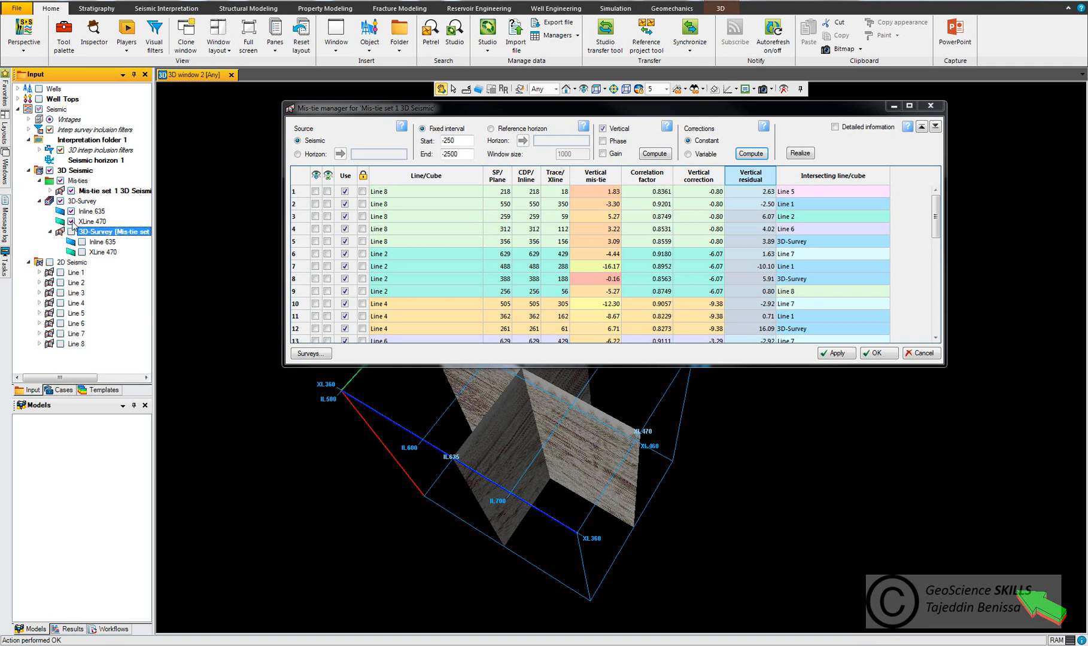
left_click(76, 274)
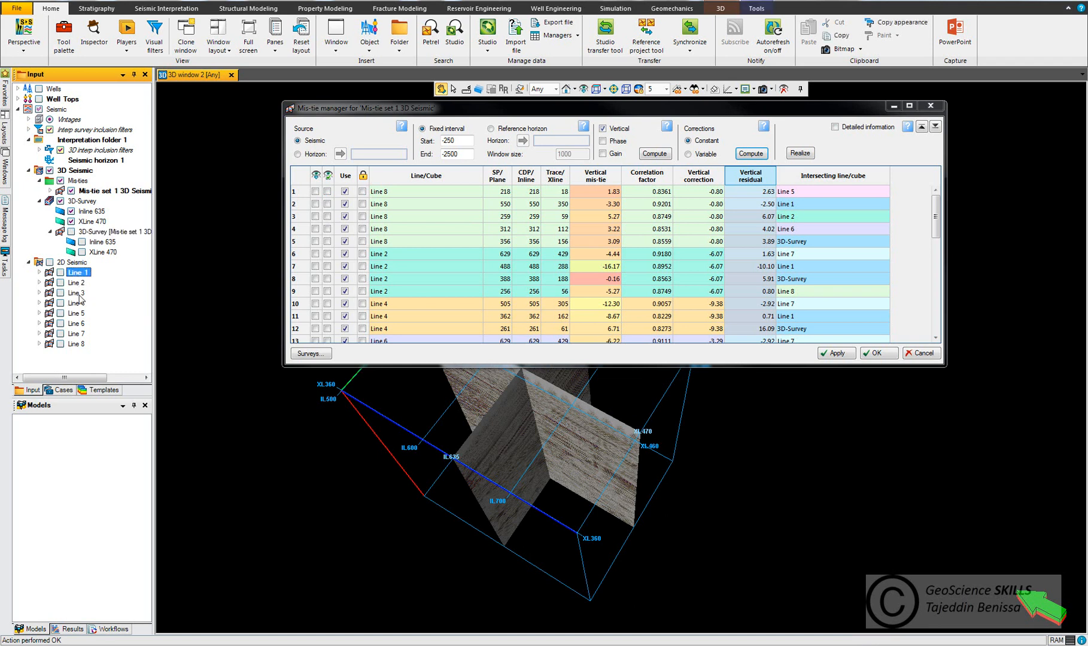
left_click(76, 345, "shift")
left_click(60, 344)
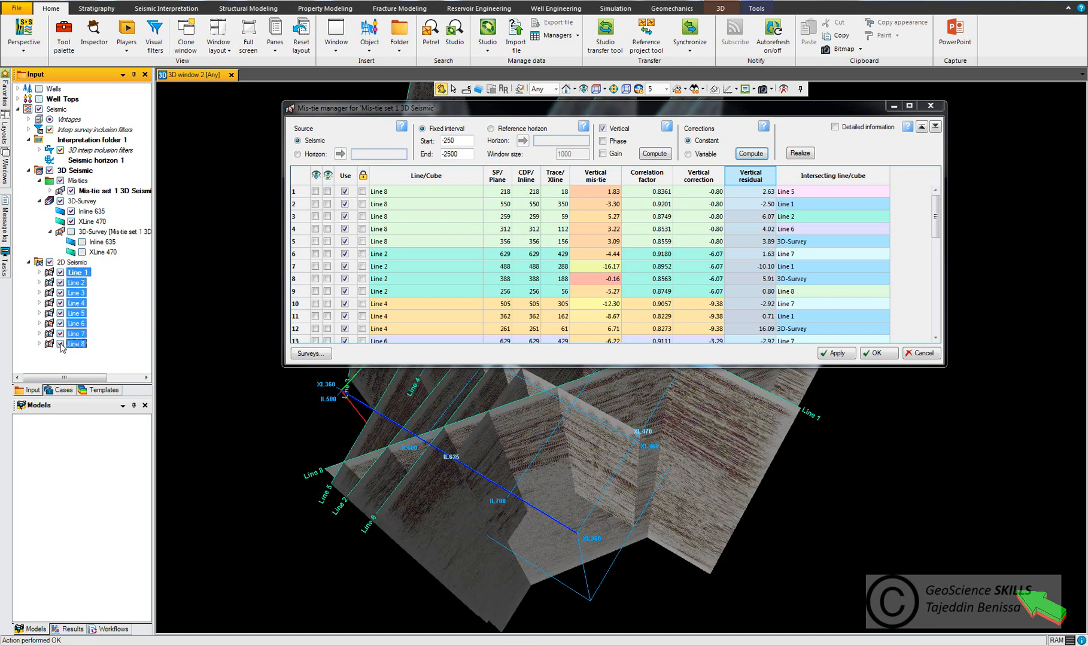
Step: Examine the intersecting 2D lines and 3D sections from a rotated view, keeping the Mis-tie manager out of the way
left_click_drag(561, 113, 694, 101)
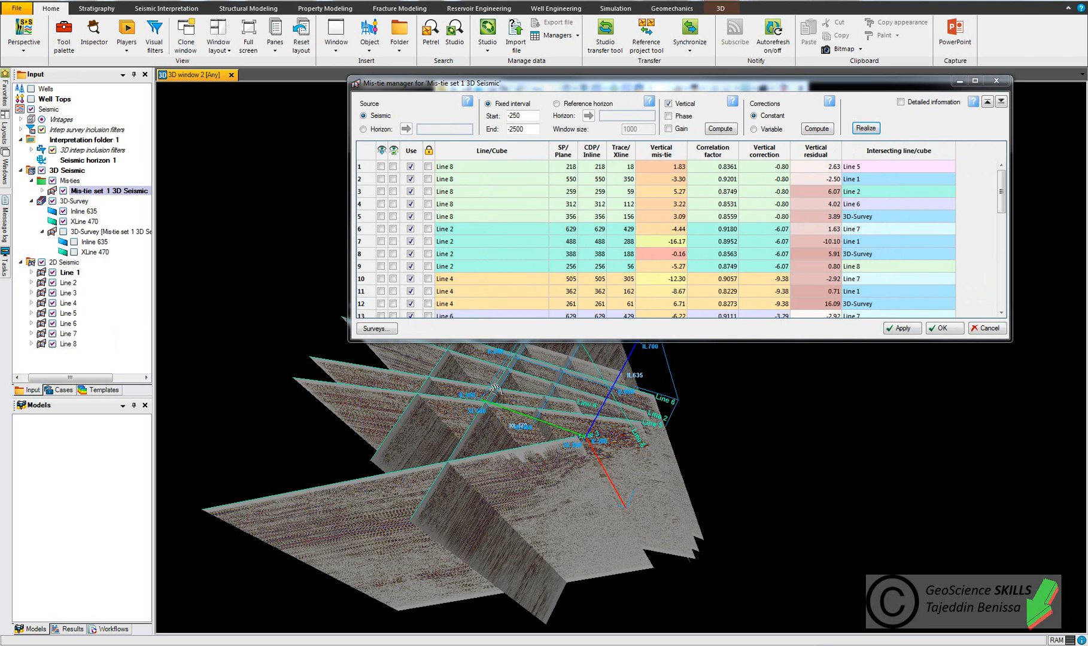
left_click_drag(496, 389, 520, 391)
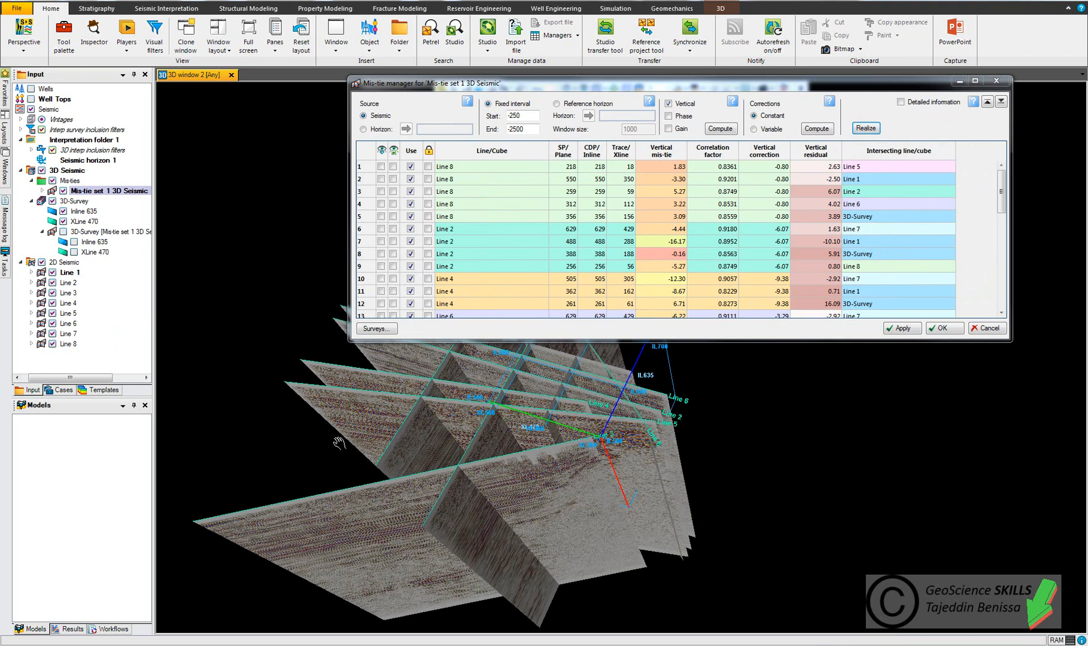
left_click_drag(355, 413, 367, 412)
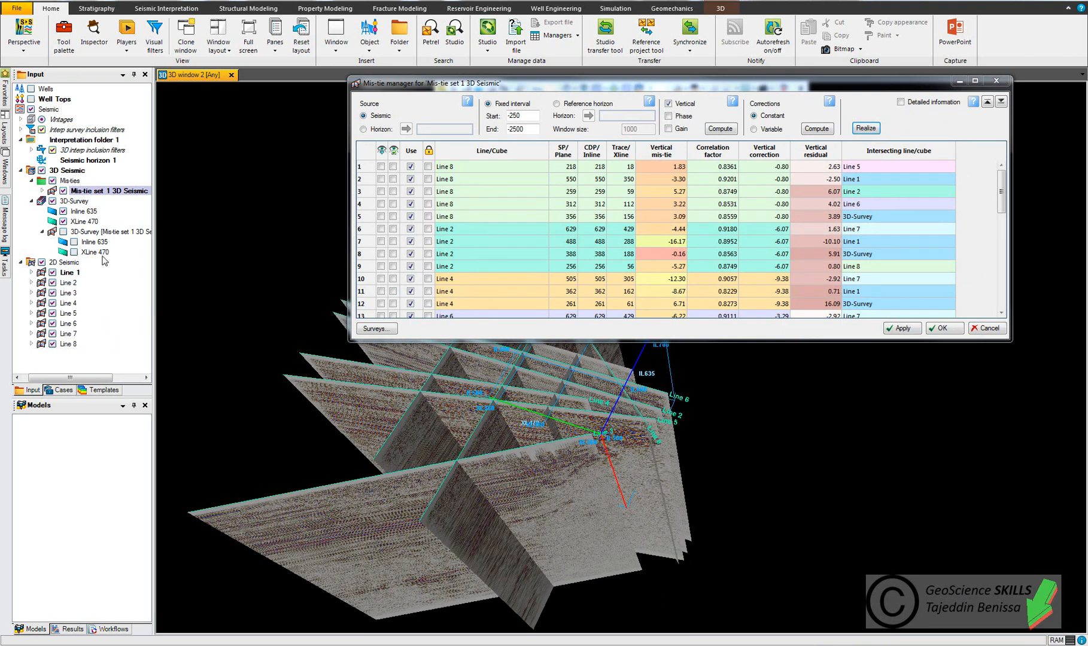
left_click(107, 283)
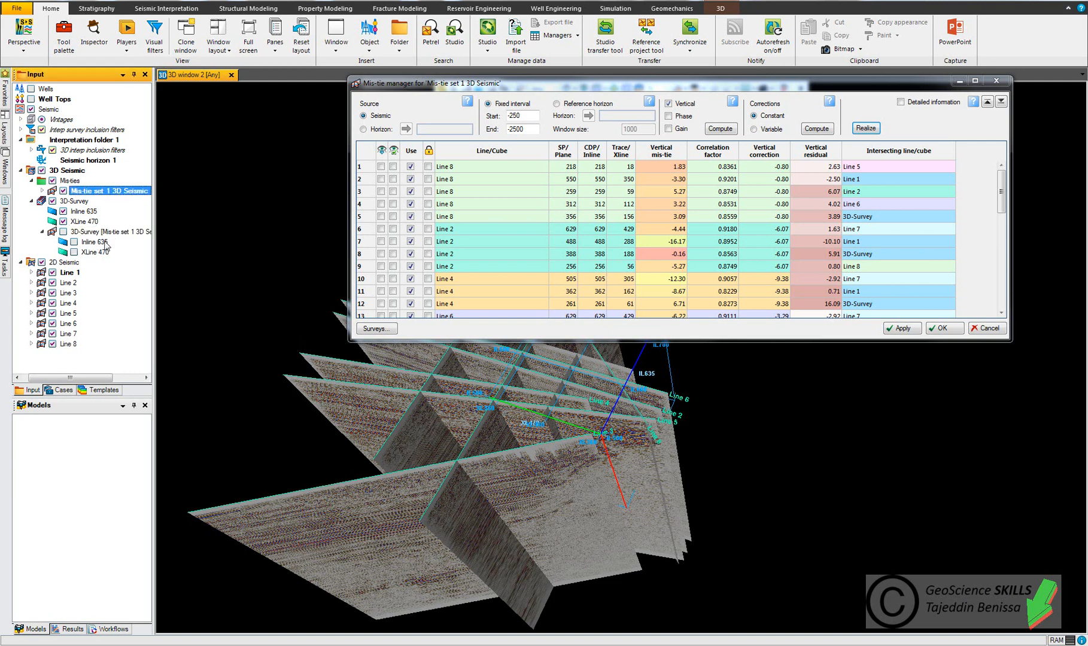
left_click(73, 263)
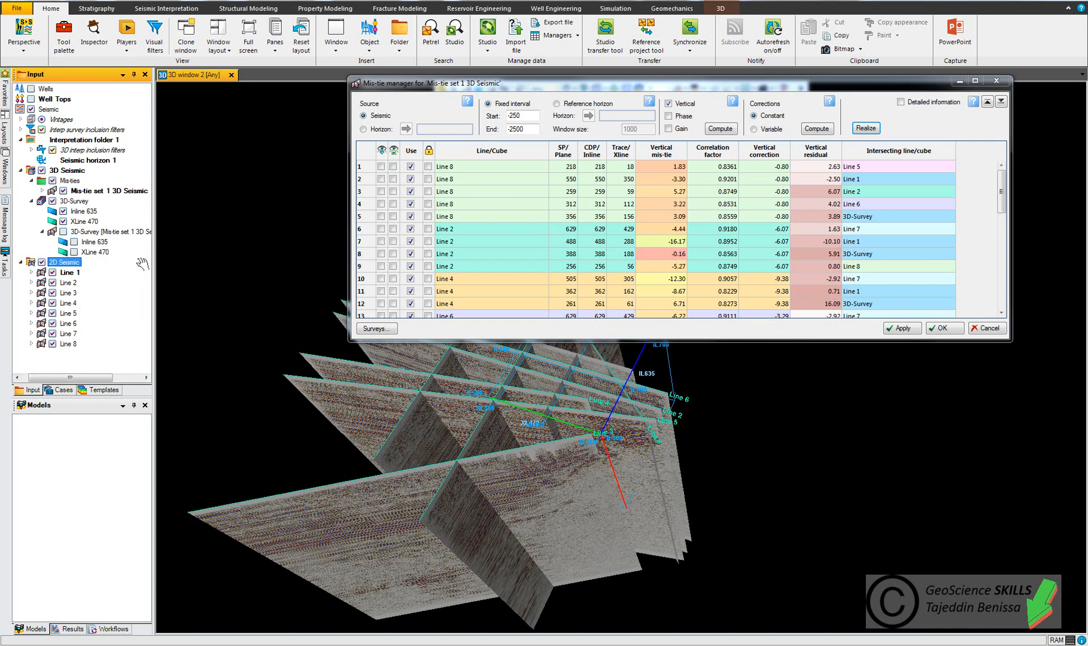
Step: Realize the mis-tie corrected seismic at Integer 16 bit quality and check the realized lines in the 2D Seismic folder
left_click_drag(794, 87, 731, 105)
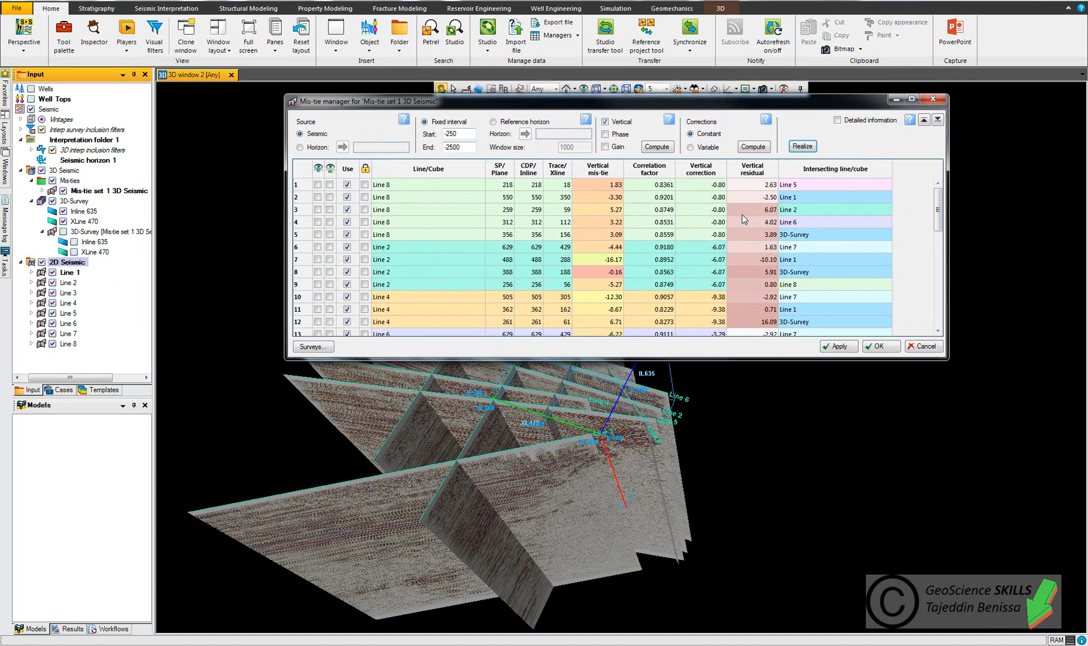
left_click(803, 147)
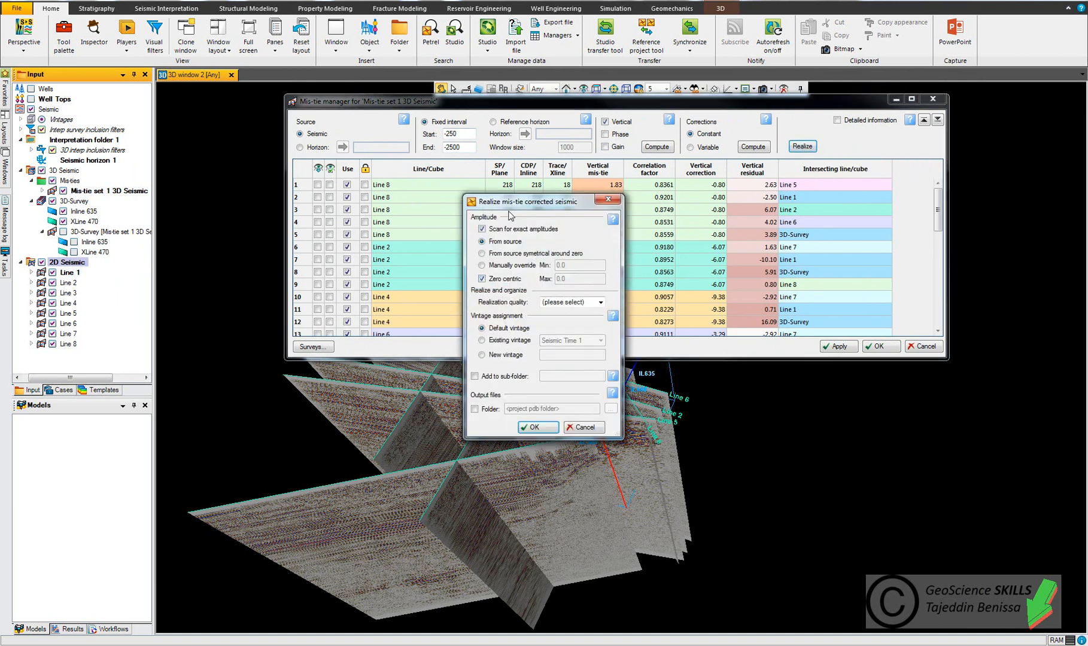
left_click_drag(516, 204, 510, 198)
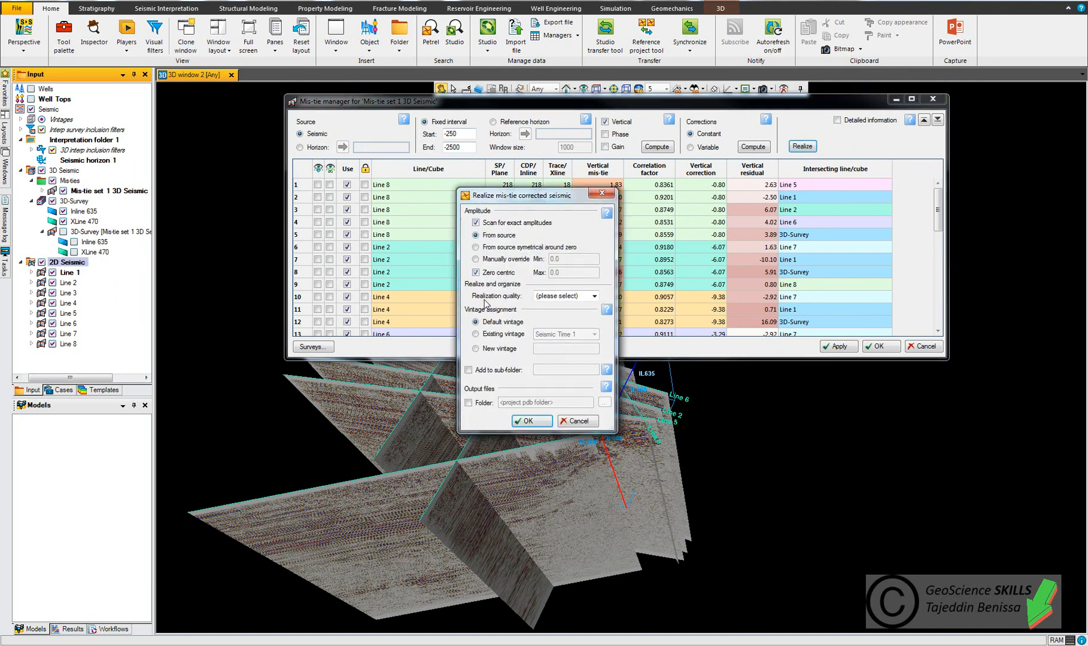
left_click(552, 298)
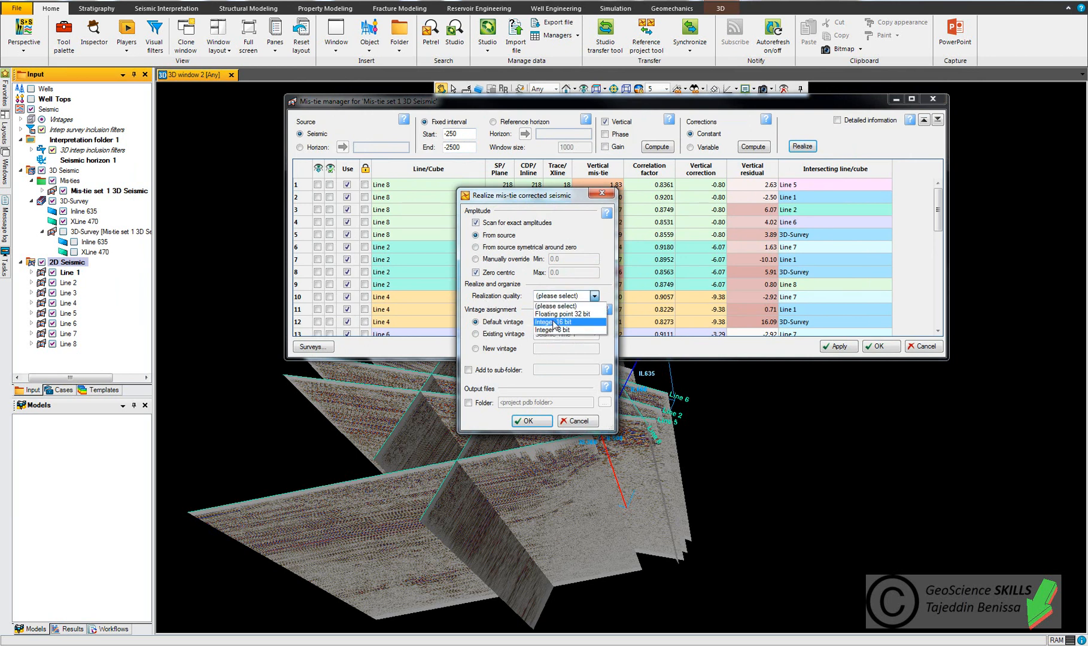
left_click(553, 323)
left_click(527, 421)
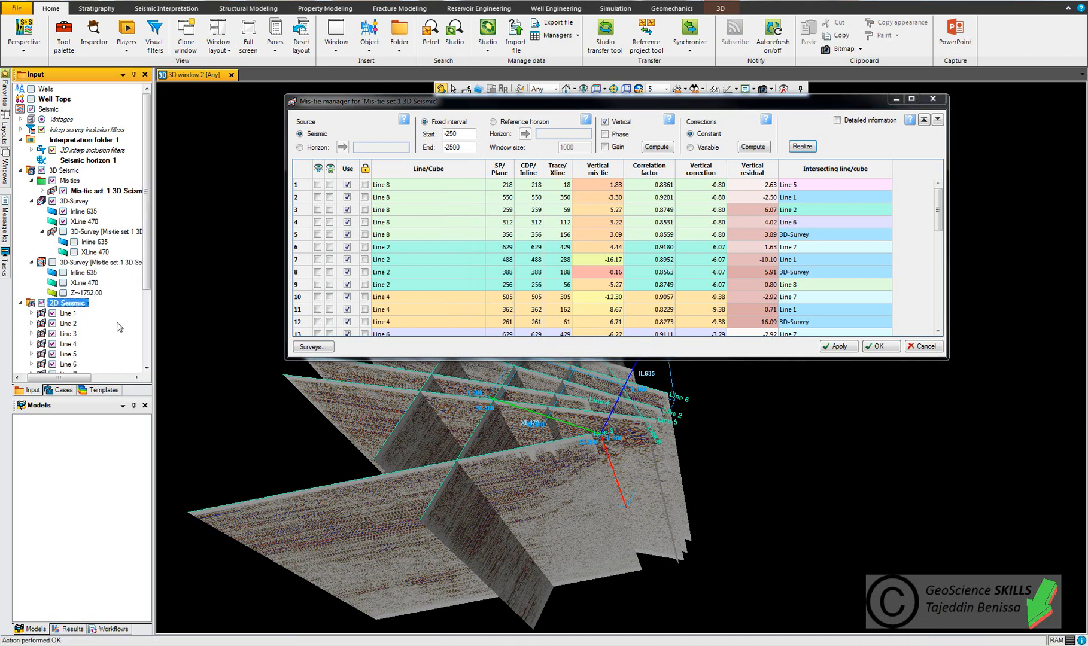
scroll(116, 328, "down", 2)
scroll(112, 338, "down", 2)
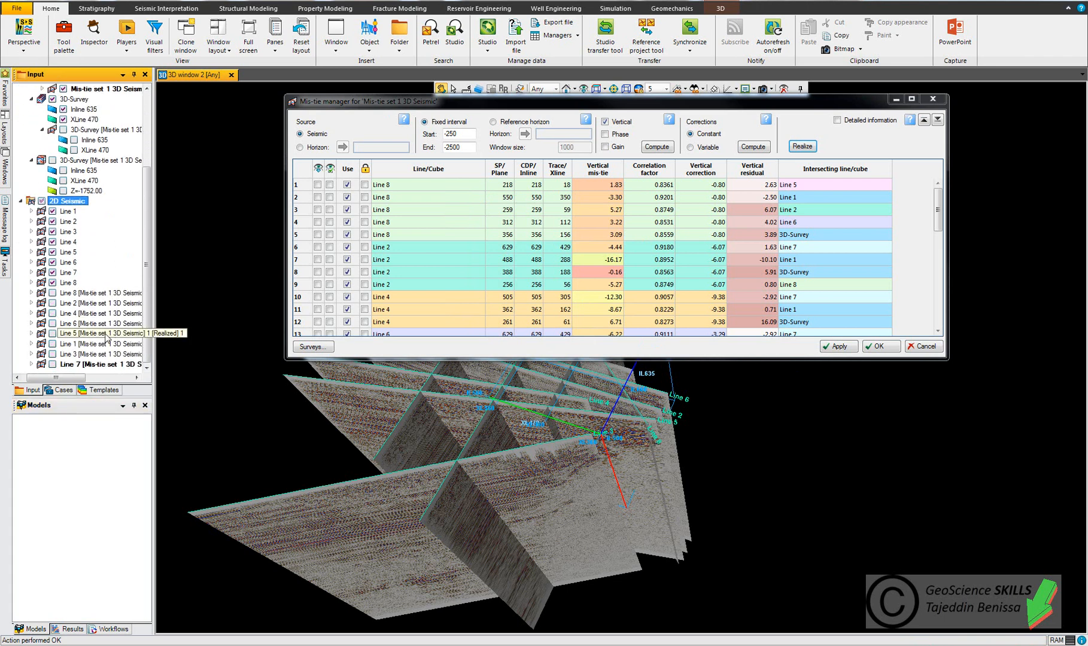
Step: Hide the original 3D-Survey and display Inline 635 and XLine 470 of the mis-tie corrected 3D-Survey copy instead
left_click(95, 364)
left_click(89, 293)
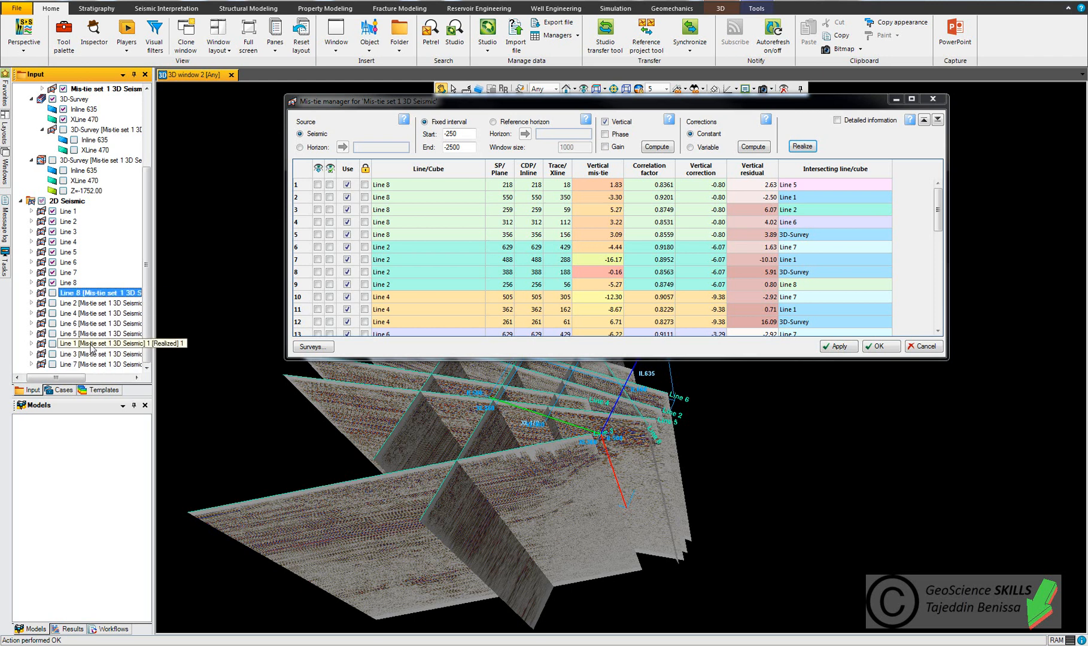
scroll(92, 347, "up", 3)
left_click(96, 212)
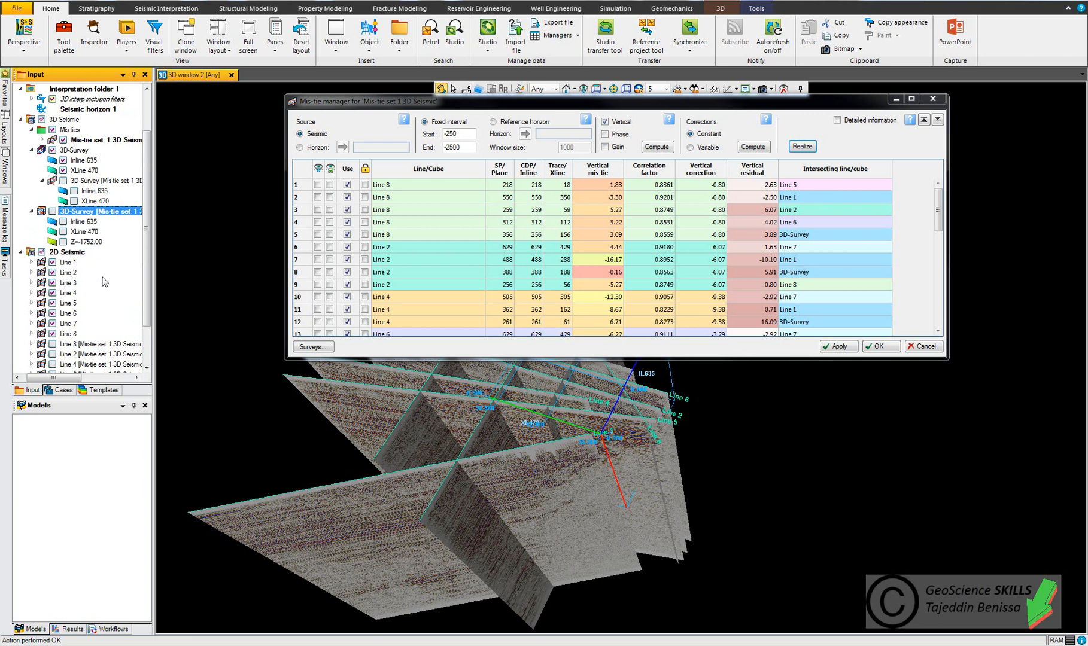
left_click(52, 150)
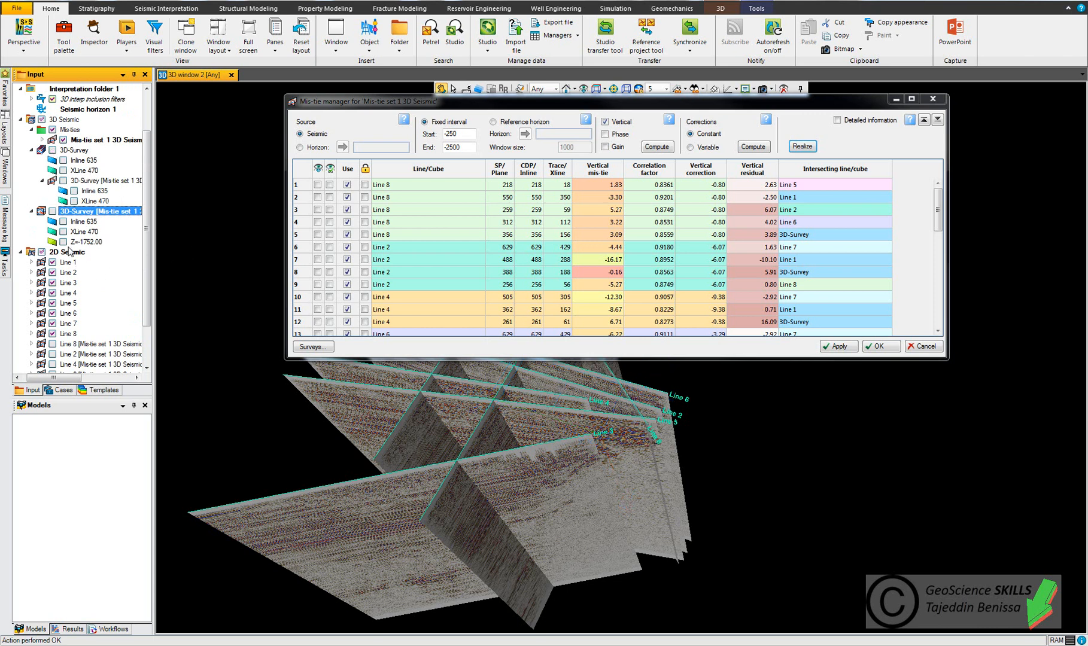
left_click(53, 211)
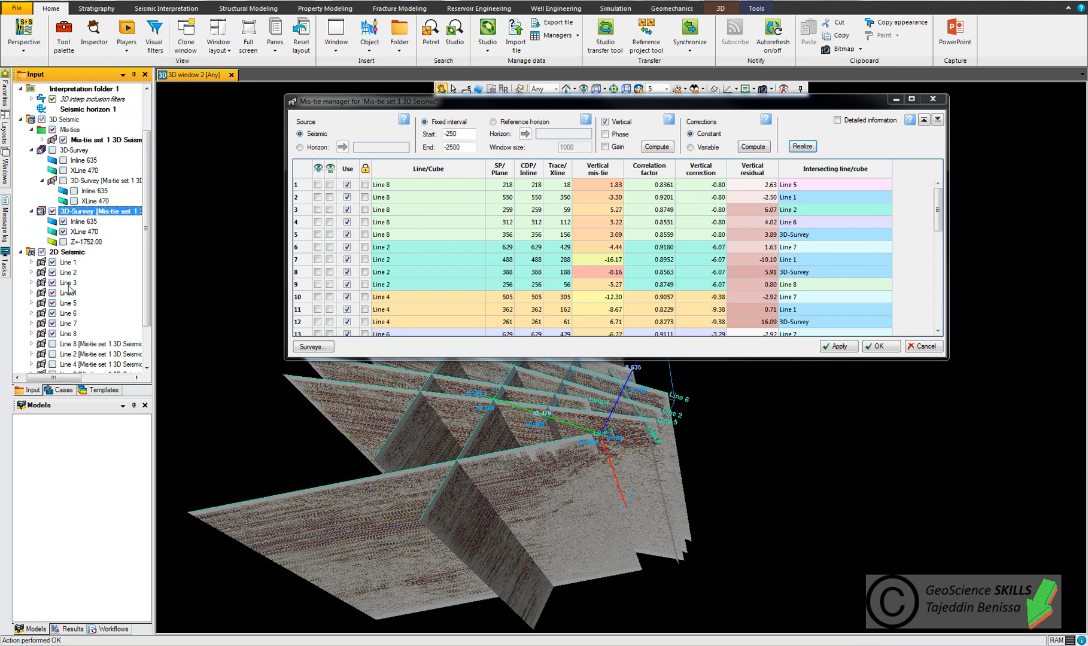
Step: Hide the original 2D lines and display all eight realized mis-tie corrected lines together in the 3D window
left_click(41, 252)
scroll(96, 302, "down", 2)
left_click(96, 293)
left_click(95, 354)
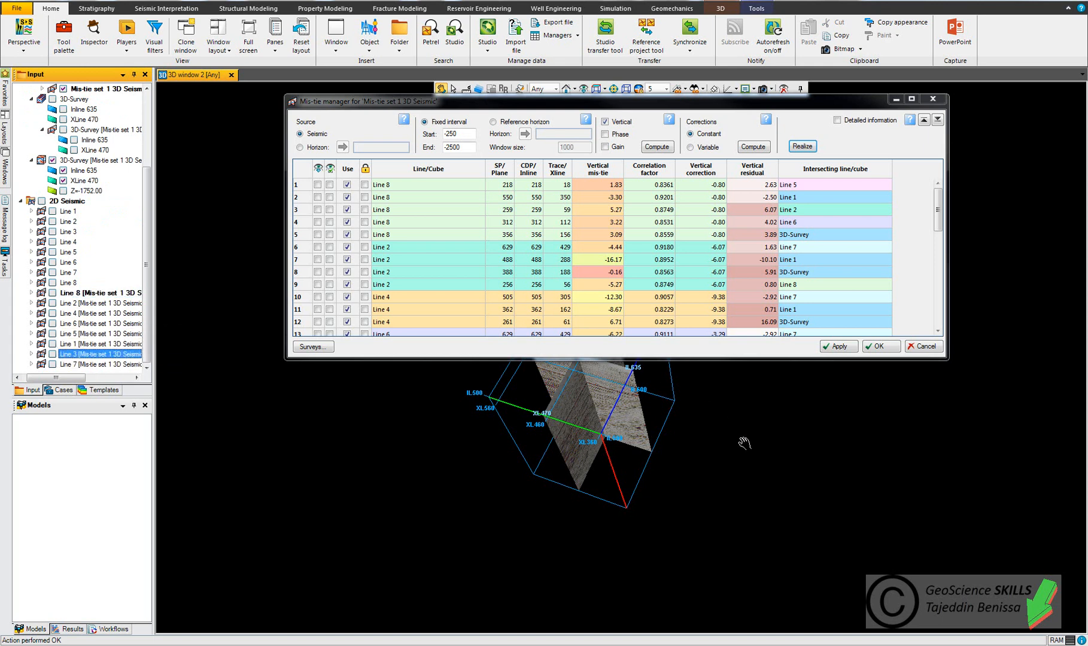
left_click(87, 294)
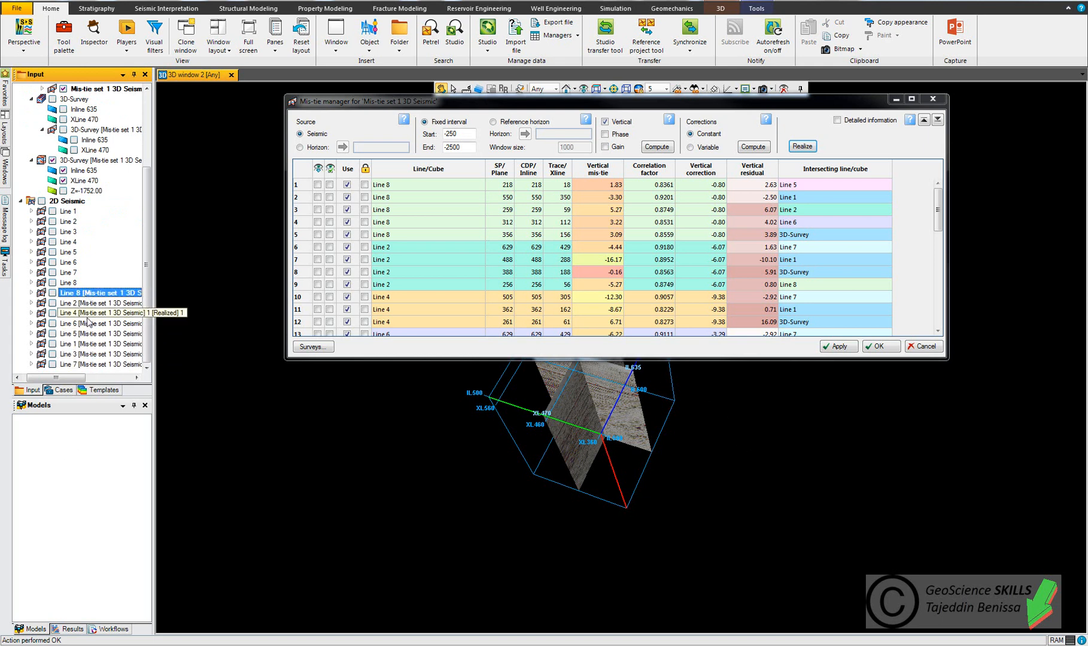
left_click(69, 364, "shift")
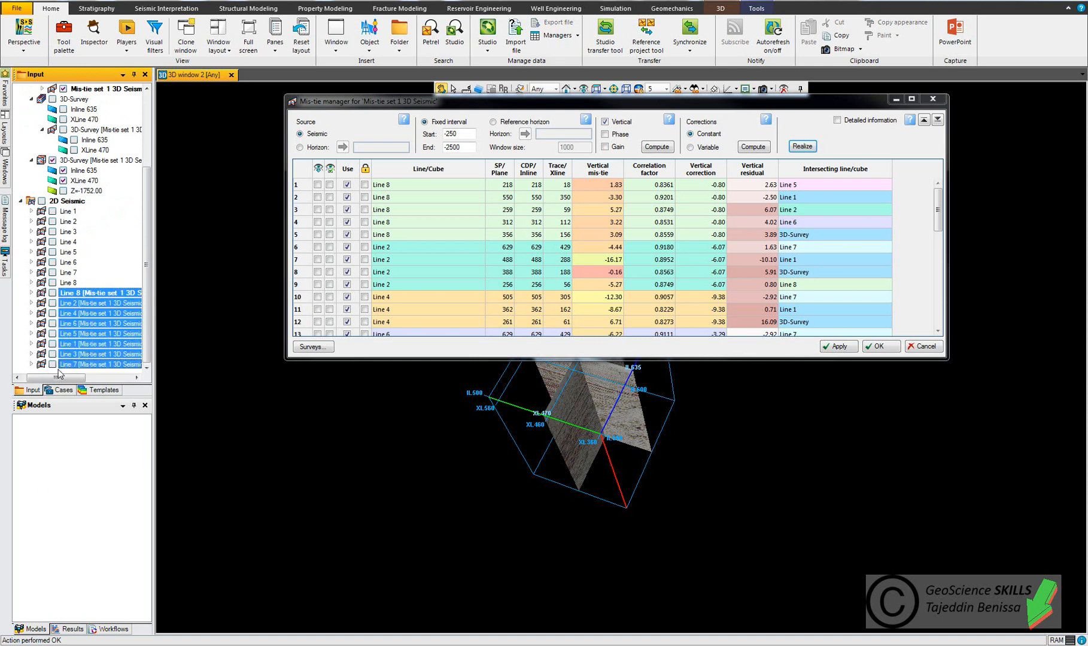
left_click(53, 364)
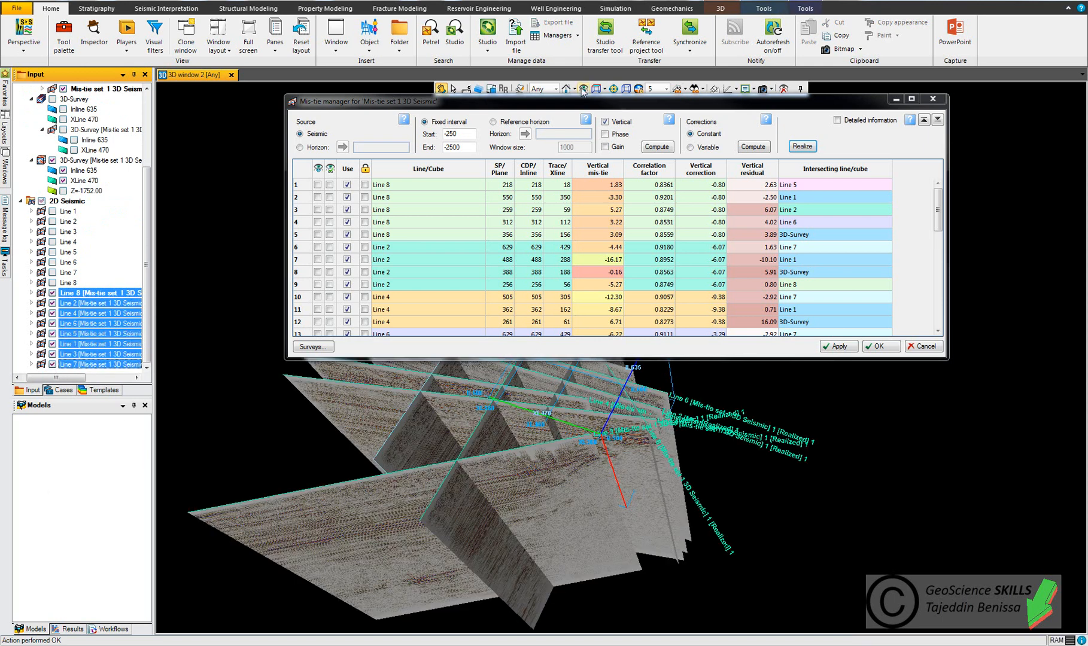
Step: Move the Mis-tie manager clear of the sections and examine the realized 2D lines, including the tie between Line 8 and Line 5
left_click_drag(577, 100, 723, 39)
mouse_move(567, 397)
left_mouse_down()
mouse_move(547, 391)
mouse_move(574, 386)
left_mouse_up()
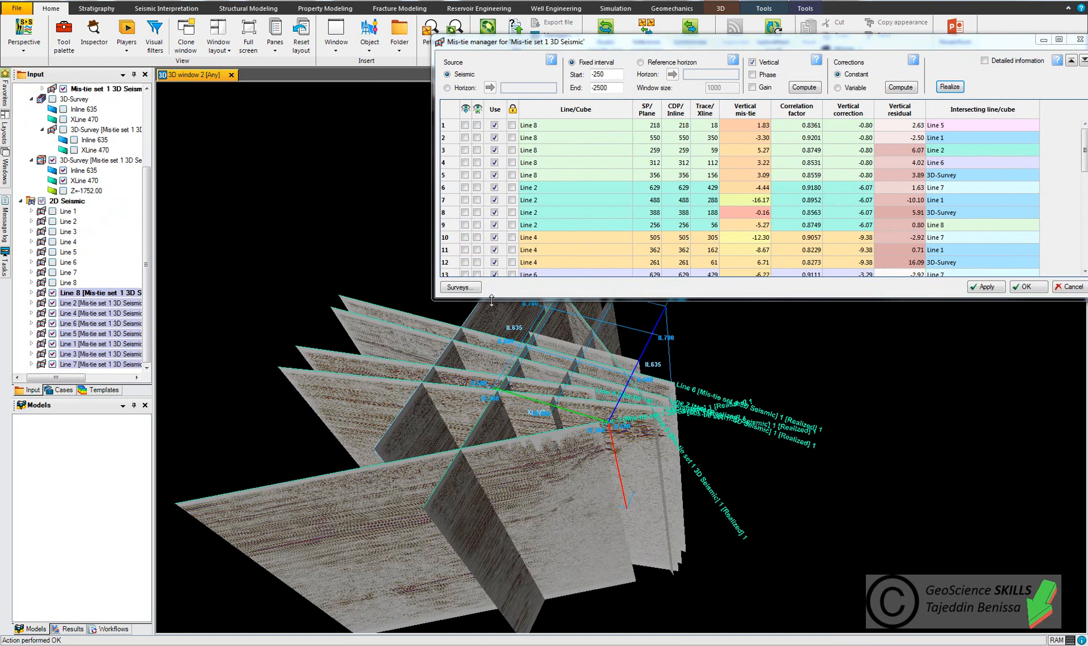
left_click_drag(502, 410, 602, 430)
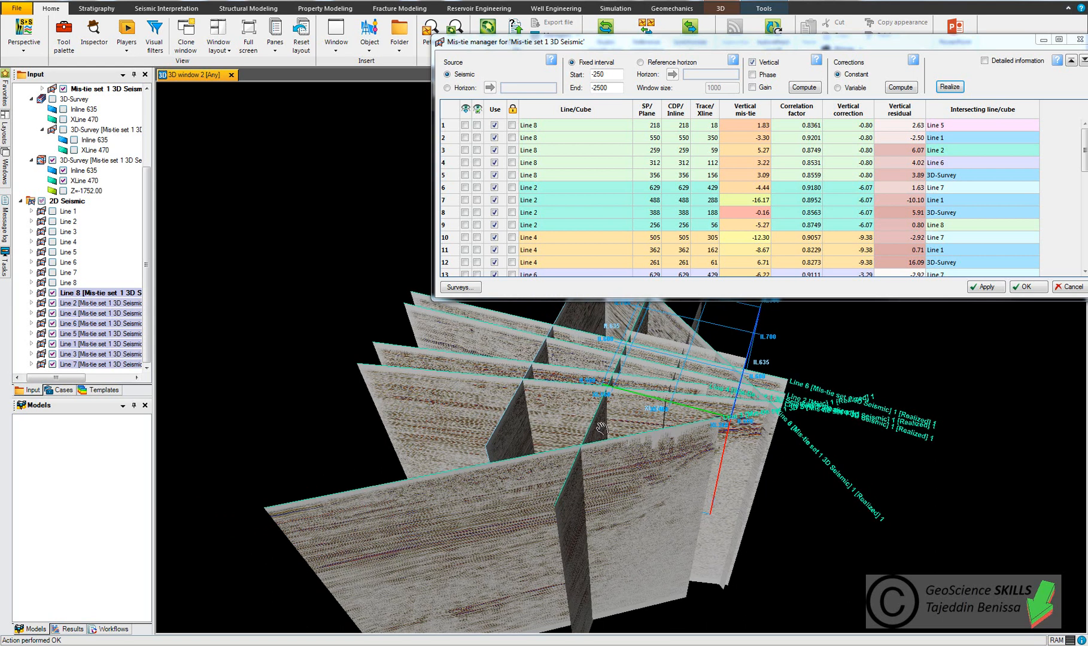
left_click(465, 126)
left_click_drag(622, 383, 660, 524)
left_click_drag(611, 467, 584, 446)
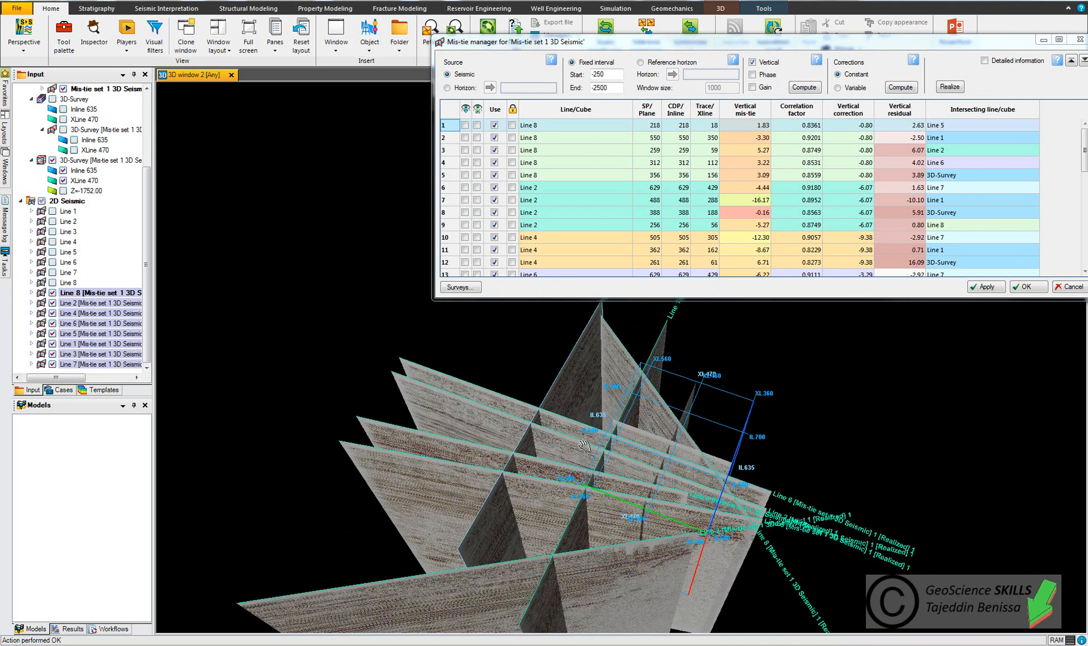
left_click(465, 126)
left_click(465, 126)
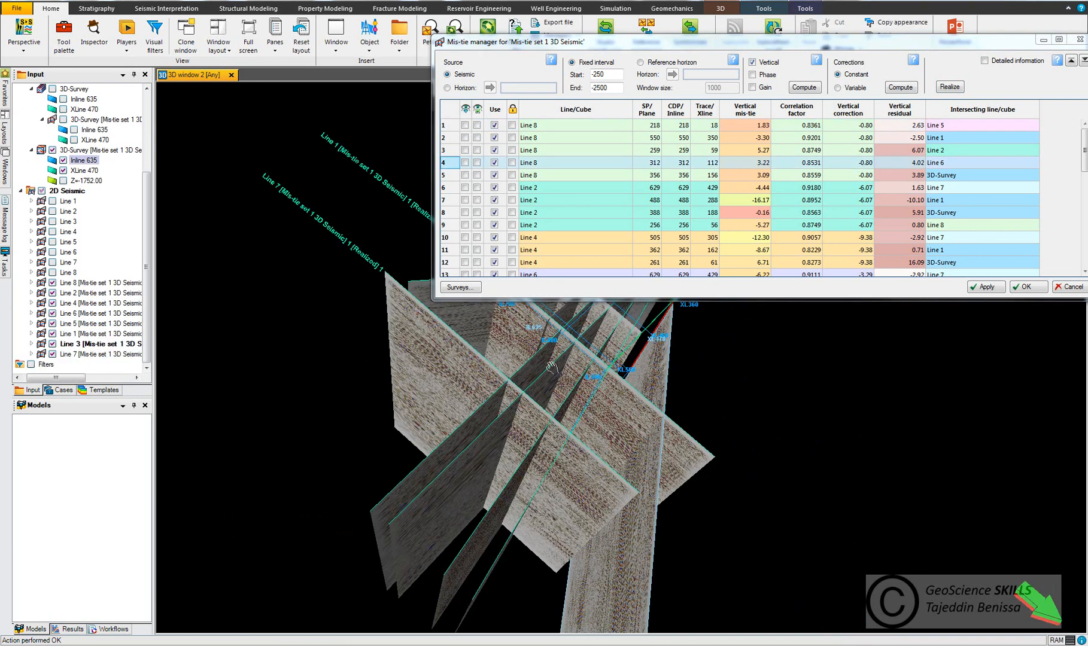
Step: Inspect the reflector tie at the intersection of Line 8 and Line 6 up close
left_click_drag(609, 395, 733, 397)
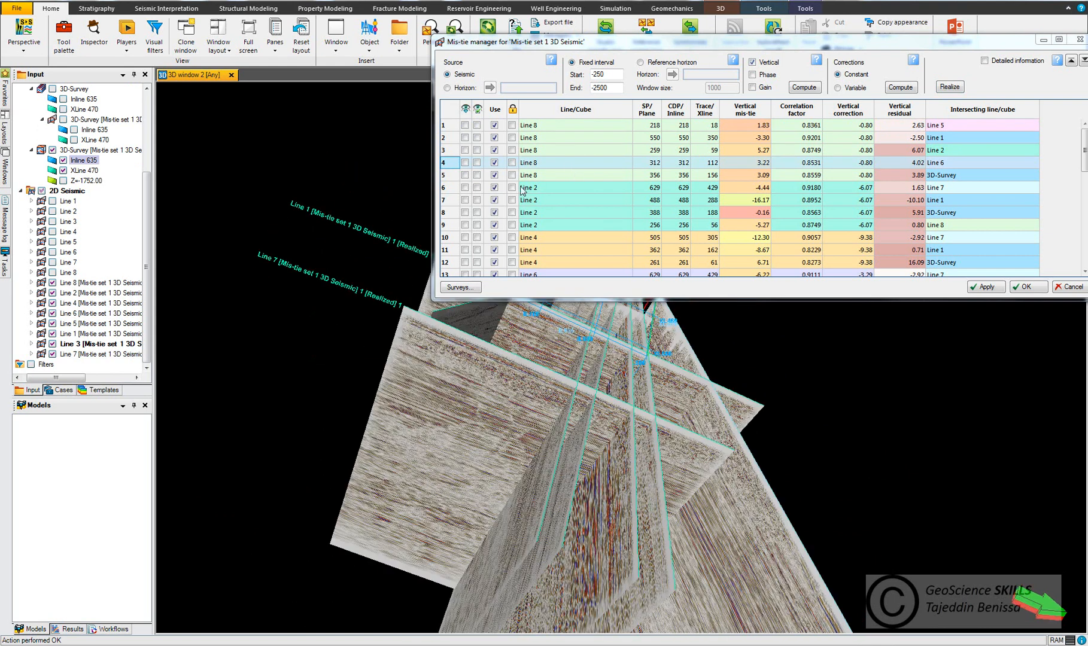
left_click(465, 163)
left_click(465, 163)
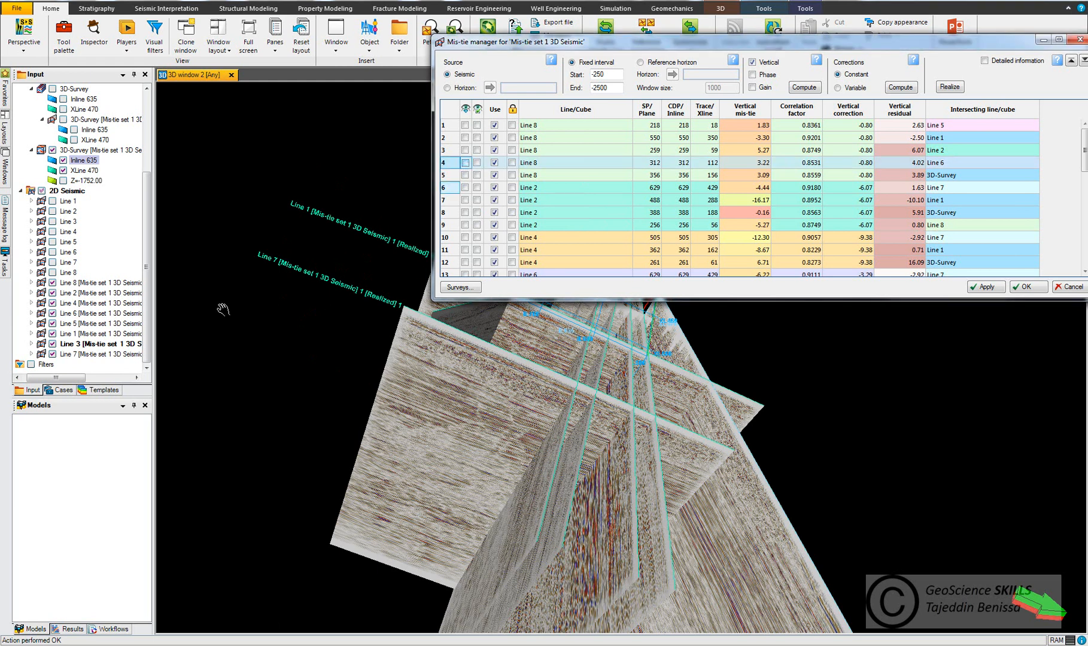
left_click_drag(437, 487, 651, 437)
scroll(655, 455, "up", 3)
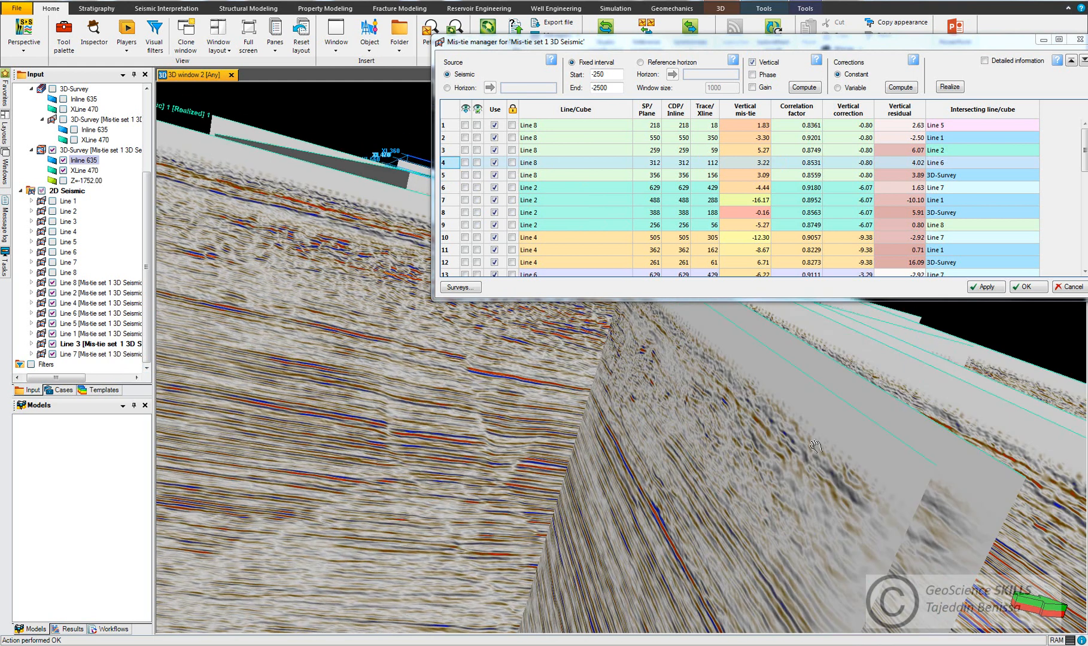
left_click(467, 164)
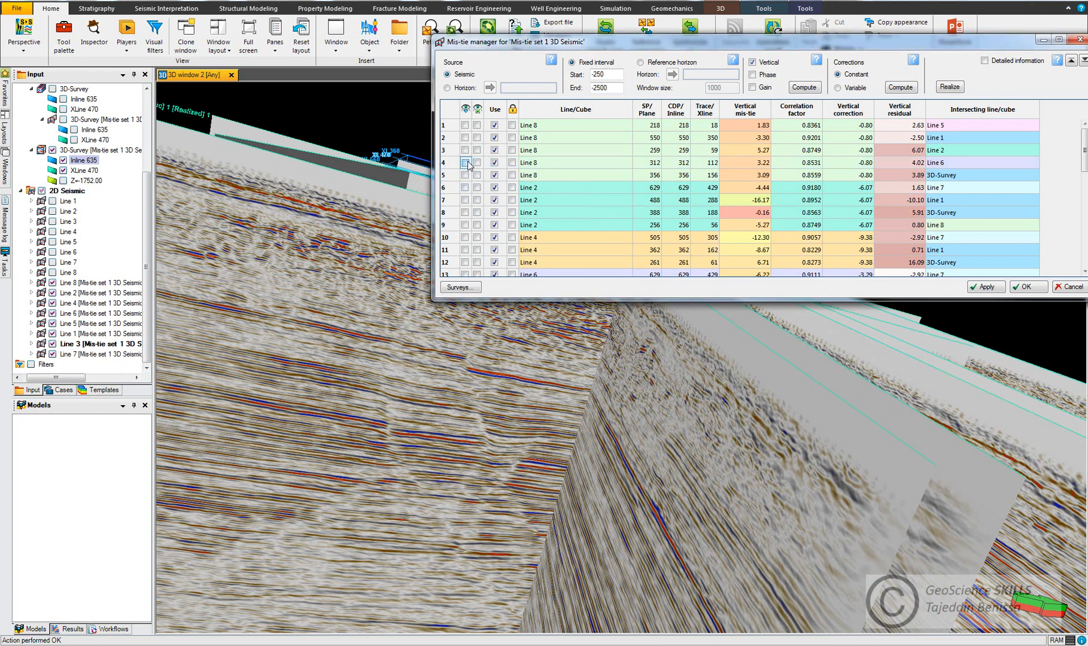
left_click_drag(692, 435, 729, 427)
scroll(729, 427, "up", 4)
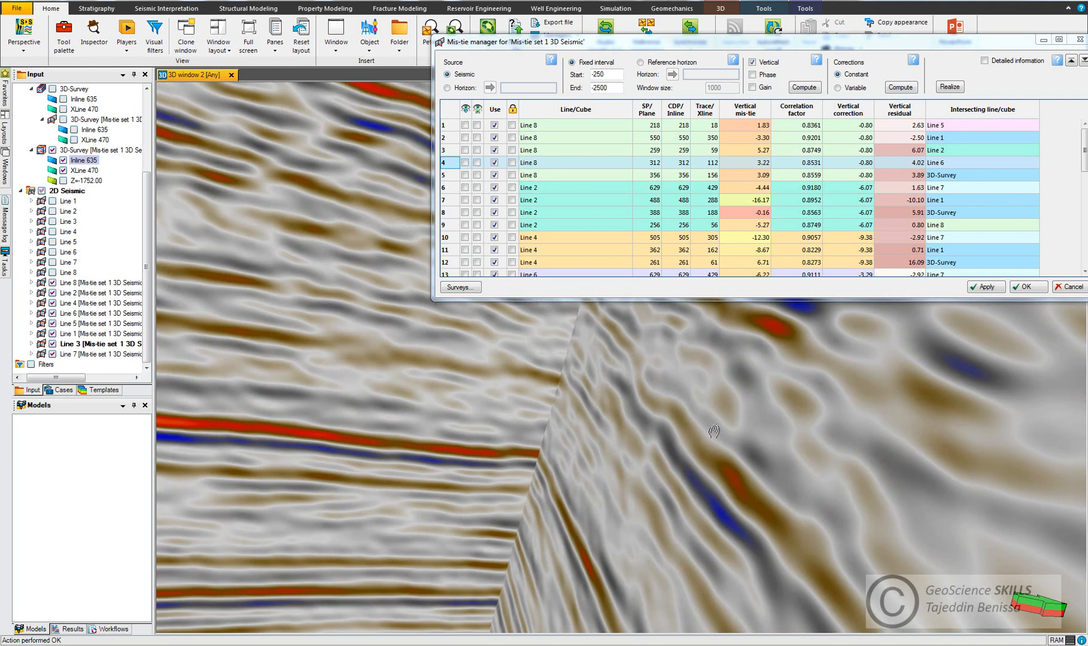
Step: Toggle the view option of the Line 8 and Line 6 entry on and off and compare reflector continuity at the intersection
scroll(769, 466, "down", 5)
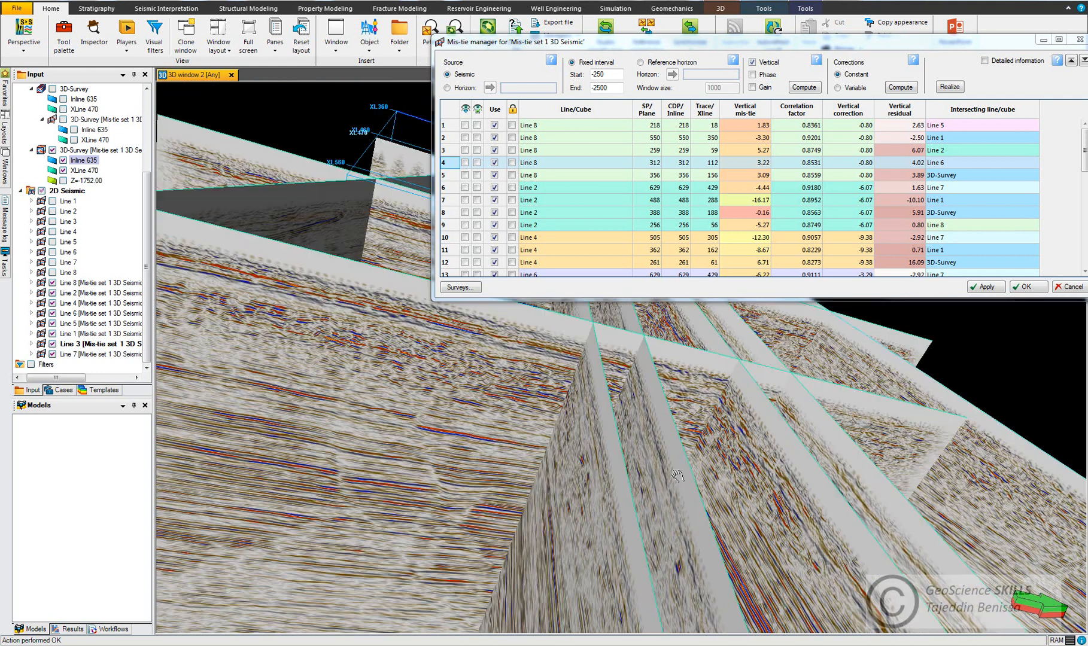
left_click_drag(676, 475, 601, 353)
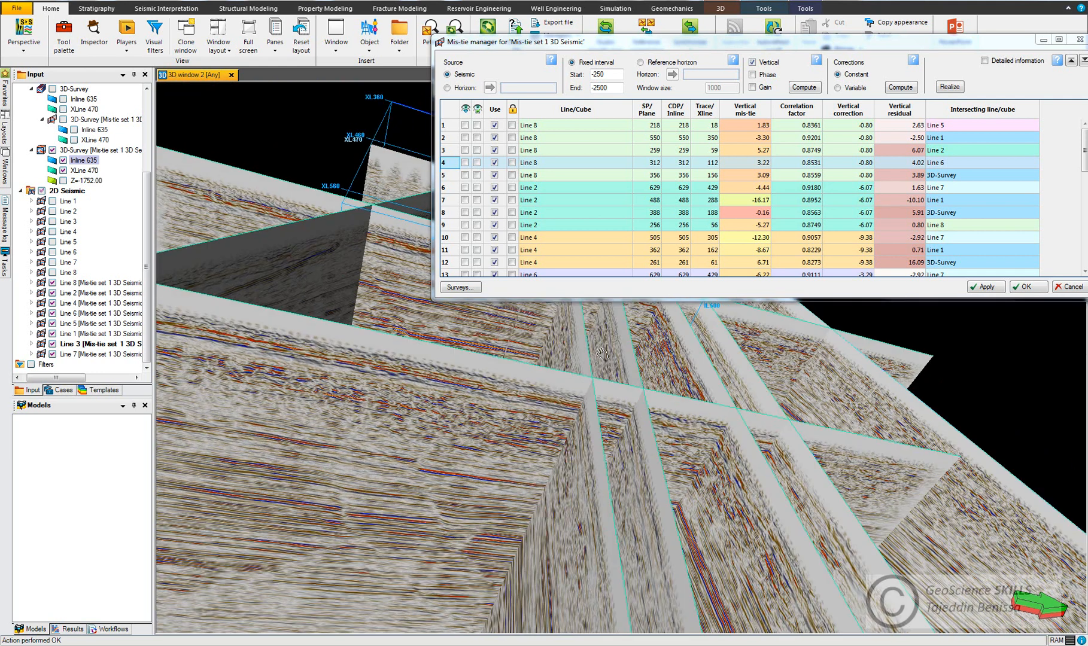
scroll(693, 510, "up", 5)
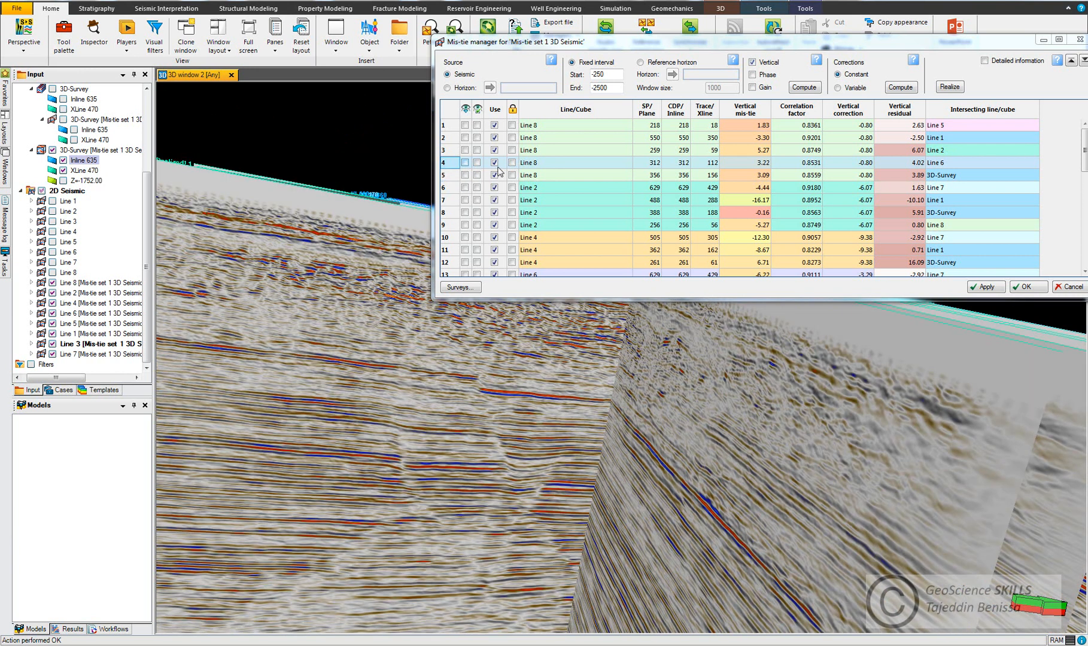
left_click(466, 164)
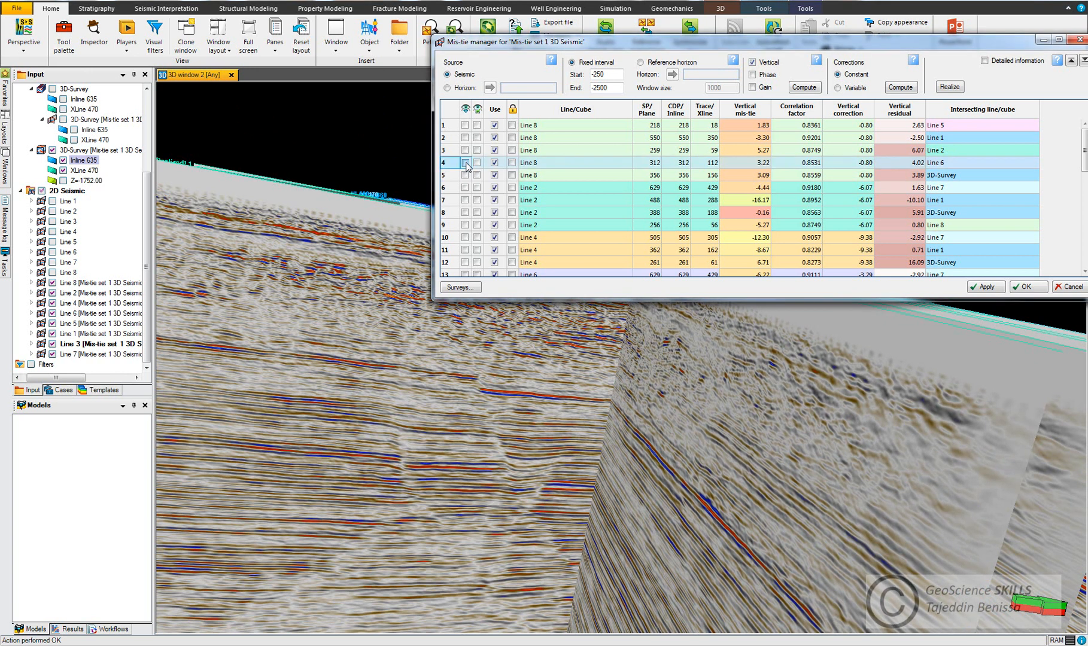
left_click_drag(639, 400, 677, 368)
scroll(676, 370, "up", 10)
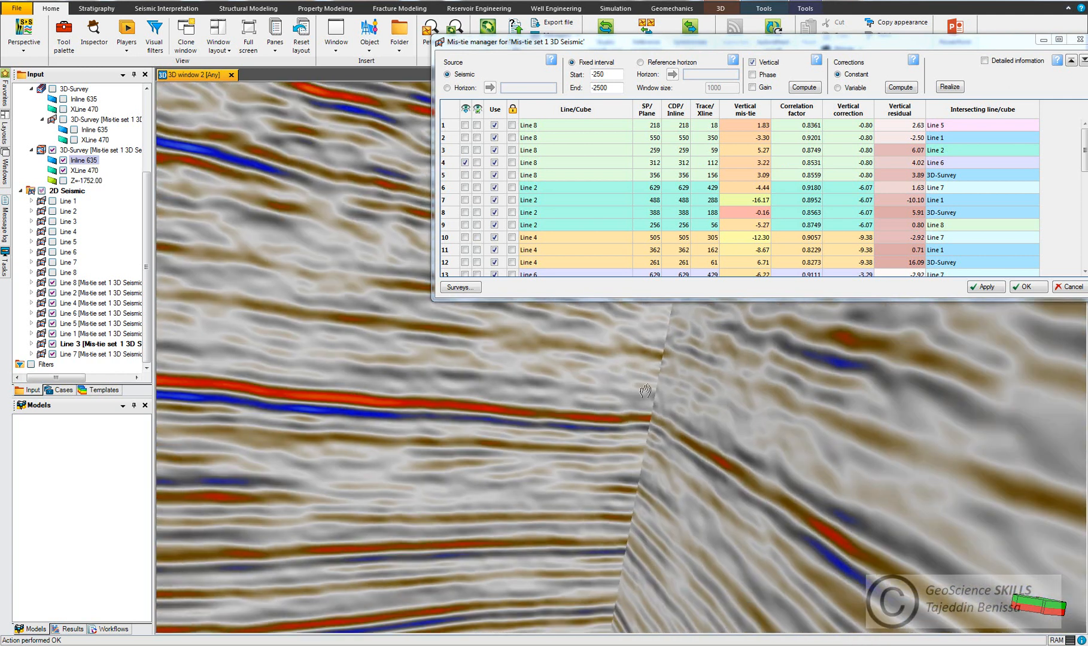
middle_click_drag(645, 391, 651, 384)
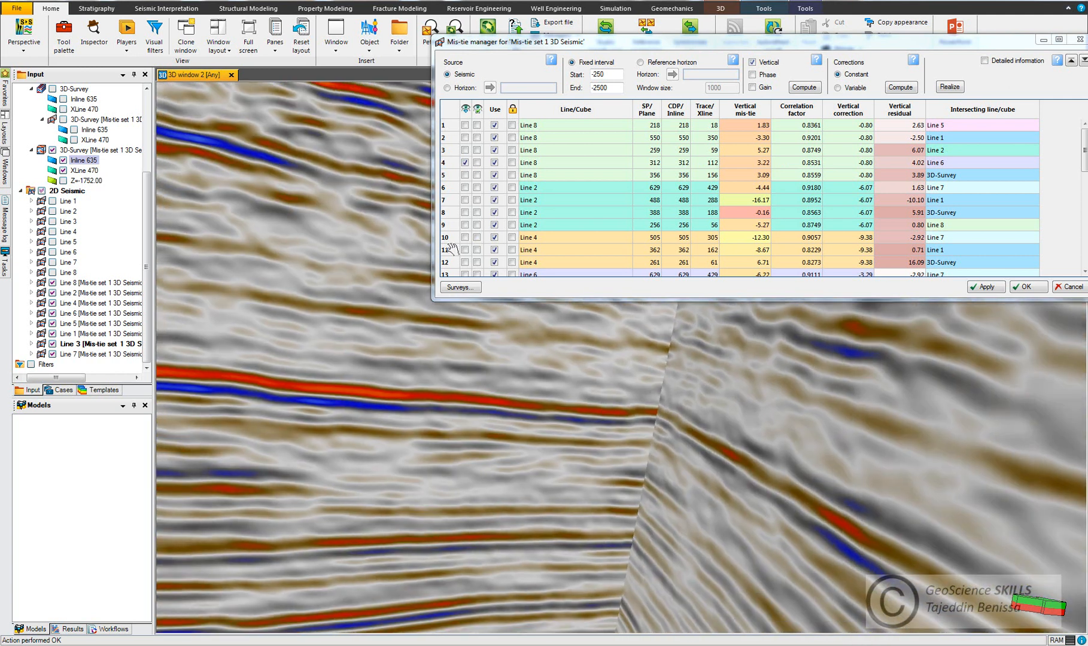
left_click(465, 163)
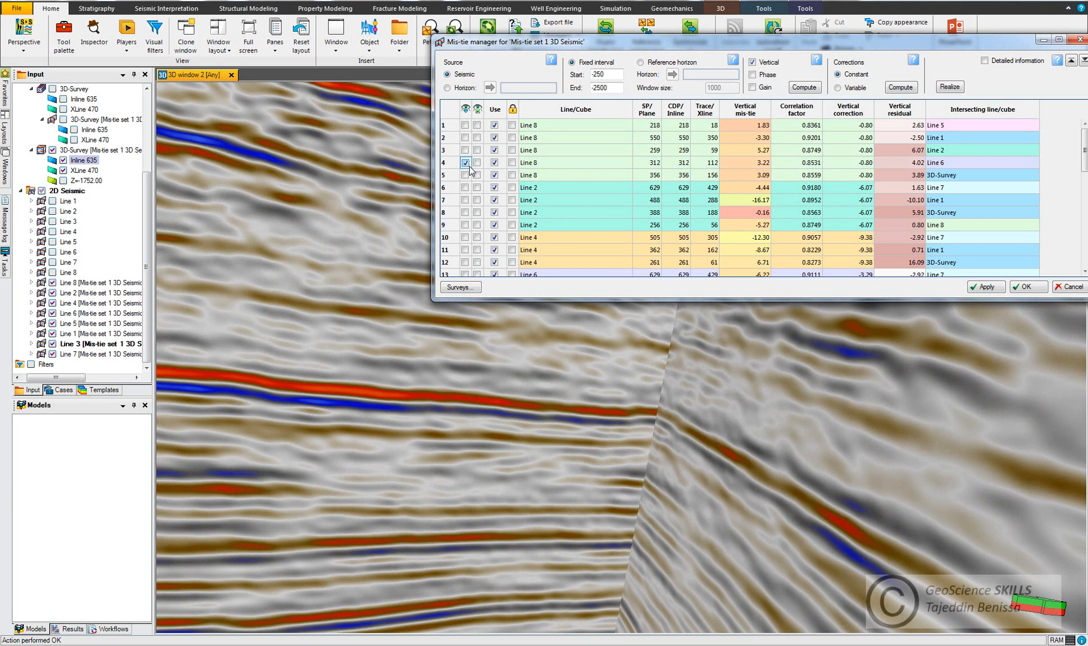
left_click(468, 165)
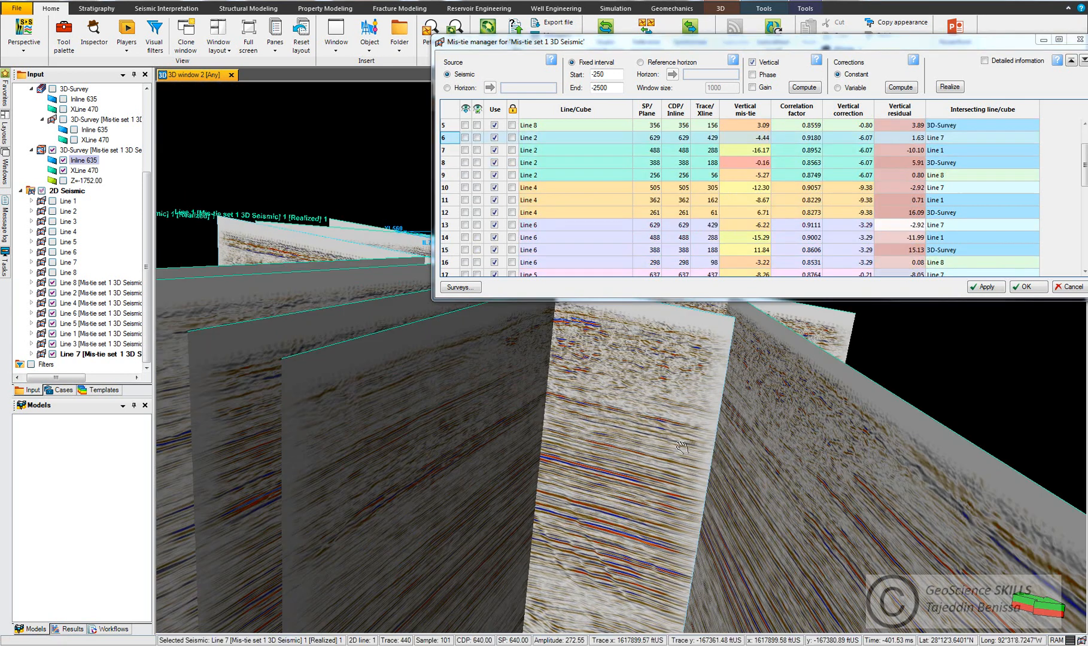
Step: Switch on the view option of the Line 2 and Line 7 entry and inspect the reflectors in close-up
left_click_drag(796, 359, 668, 440)
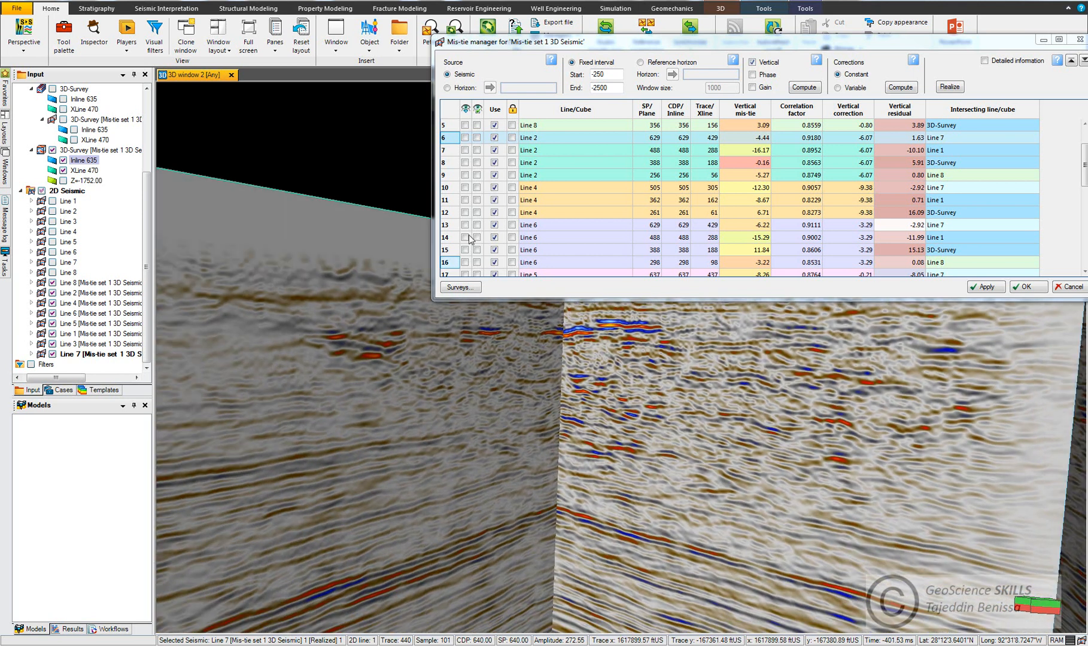
left_click(465, 176)
left_click(465, 150)
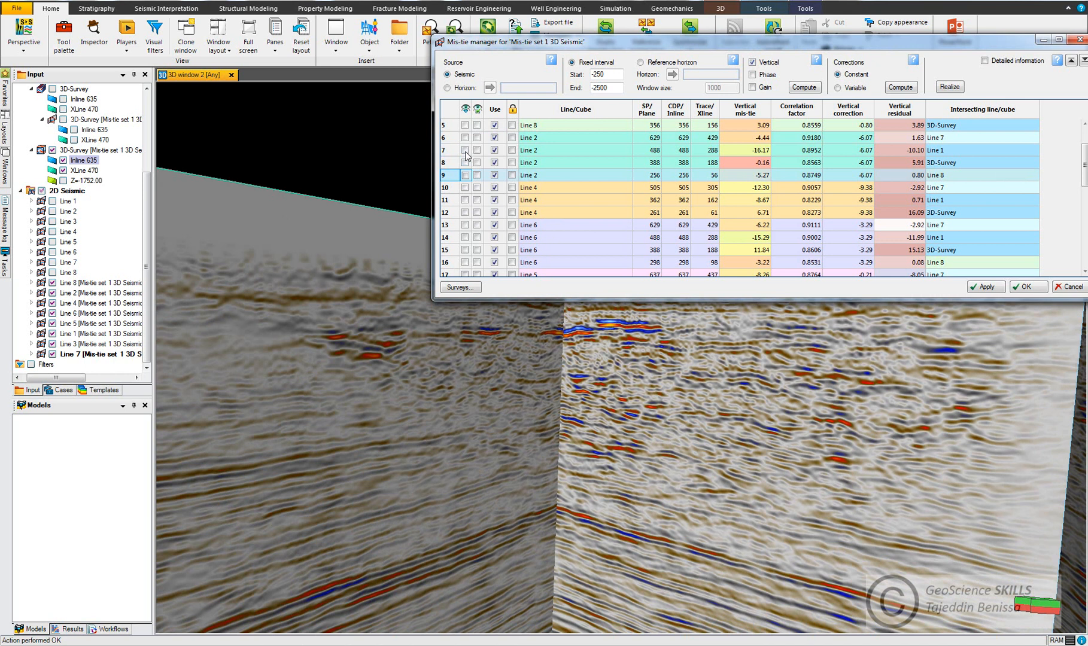
left_click(465, 137)
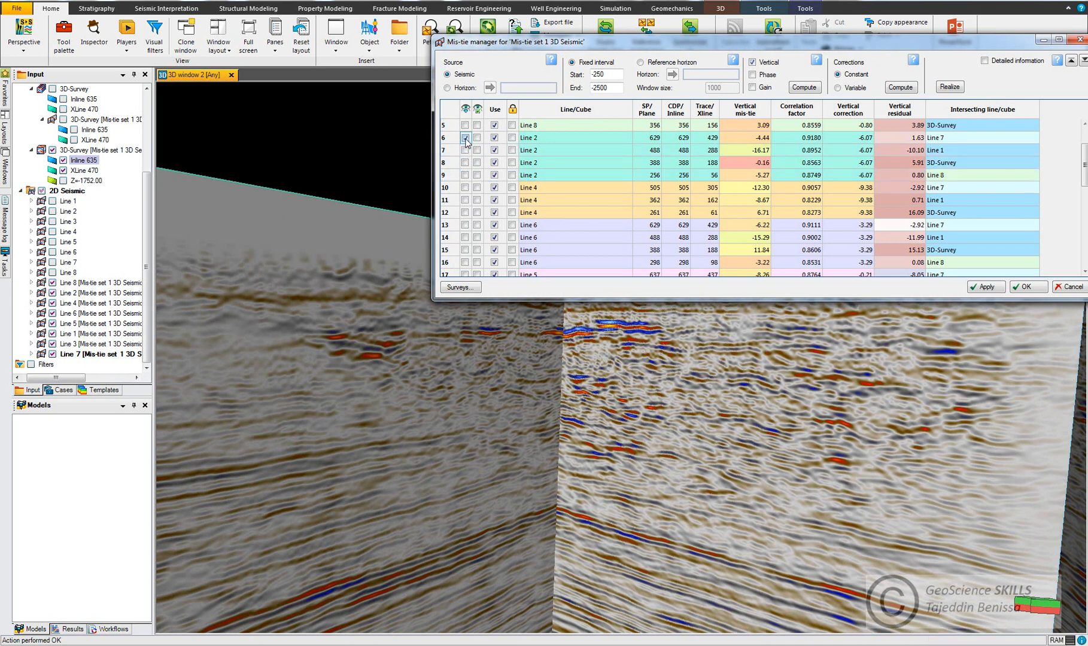
middle_click_drag(633, 460, 668, 396)
scroll(642, 428, "up", 3)
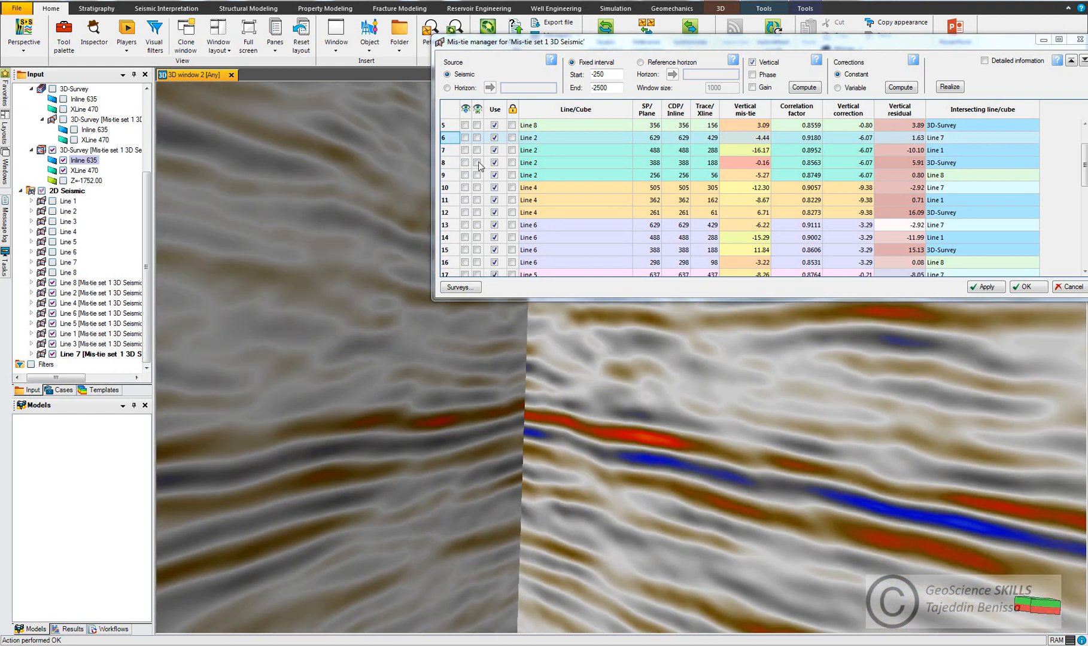
Step: Toggle the view option of the Line 2 and Line 7 entry repeatedly to compare the reflector alignment
left_click(465, 163)
left_click(465, 150)
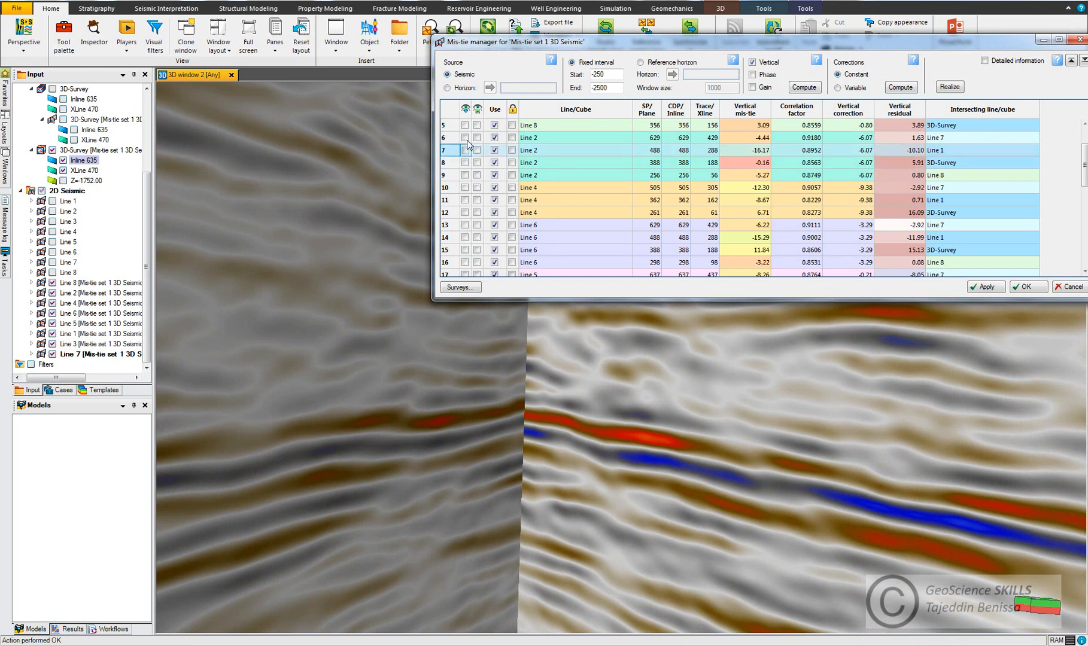
left_click(465, 138)
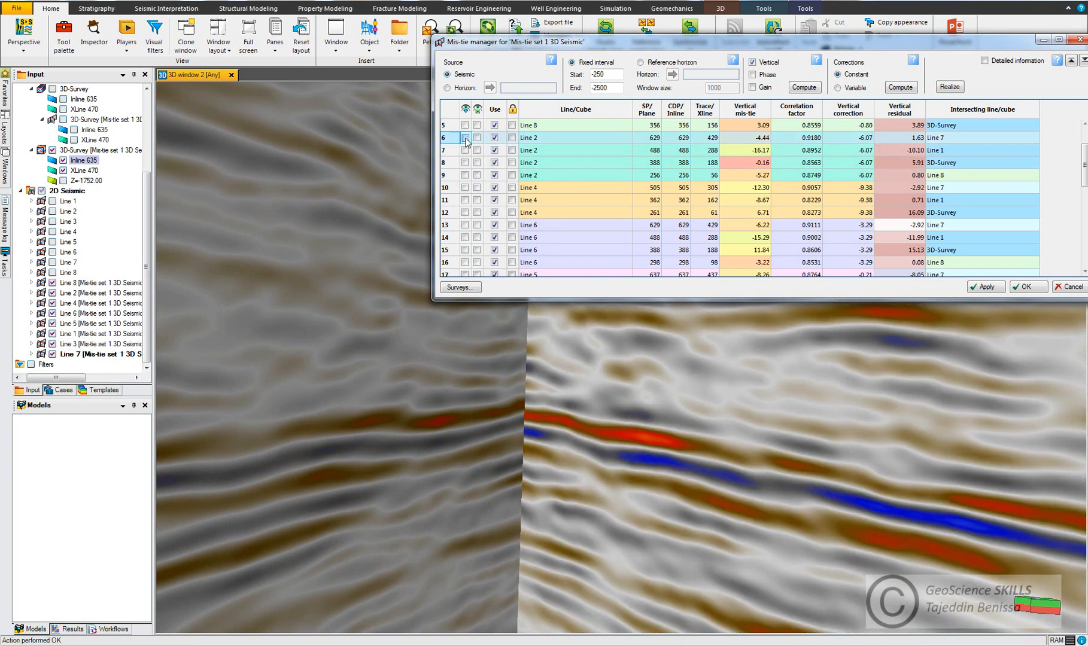
left_click(465, 137)
left_click(465, 138)
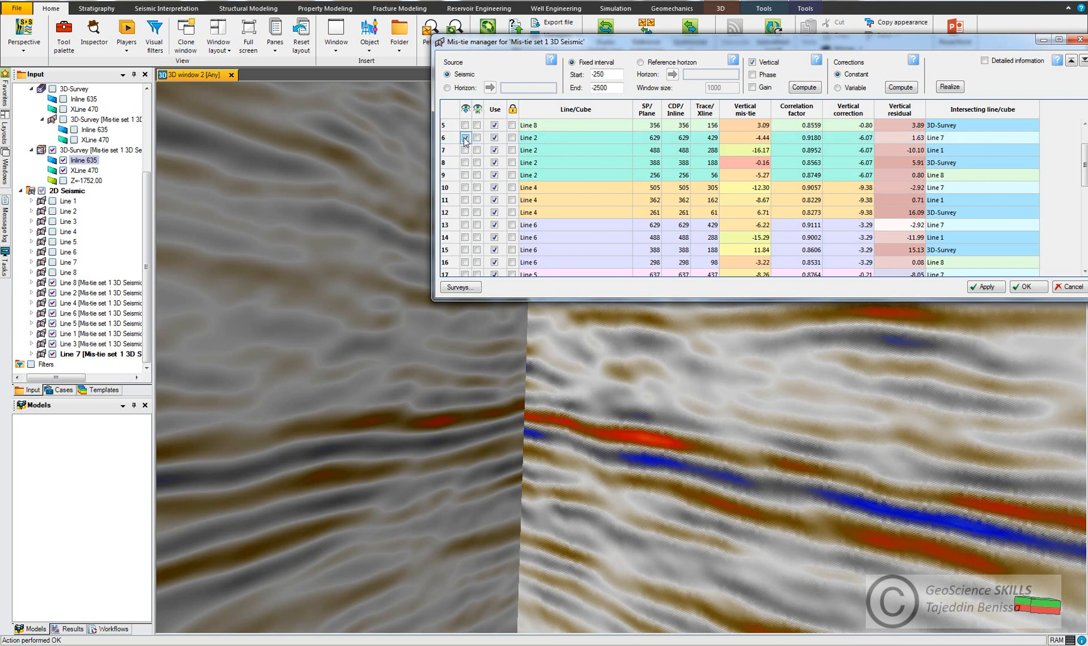
left_click(465, 138)
Step: Examine the realized lines in a wider view and review the mis-tie entries for Line 5, Line 1 and 3D-Survey
left_click_drag(586, 435, 640, 415, "ctrl+shift")
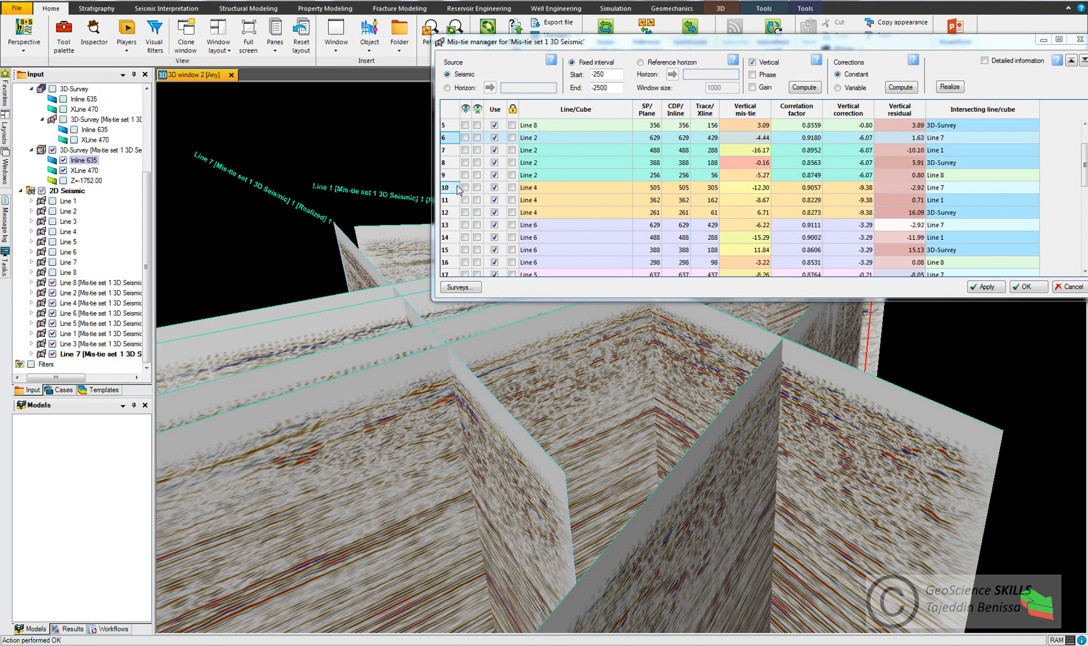
left_click(846, 374)
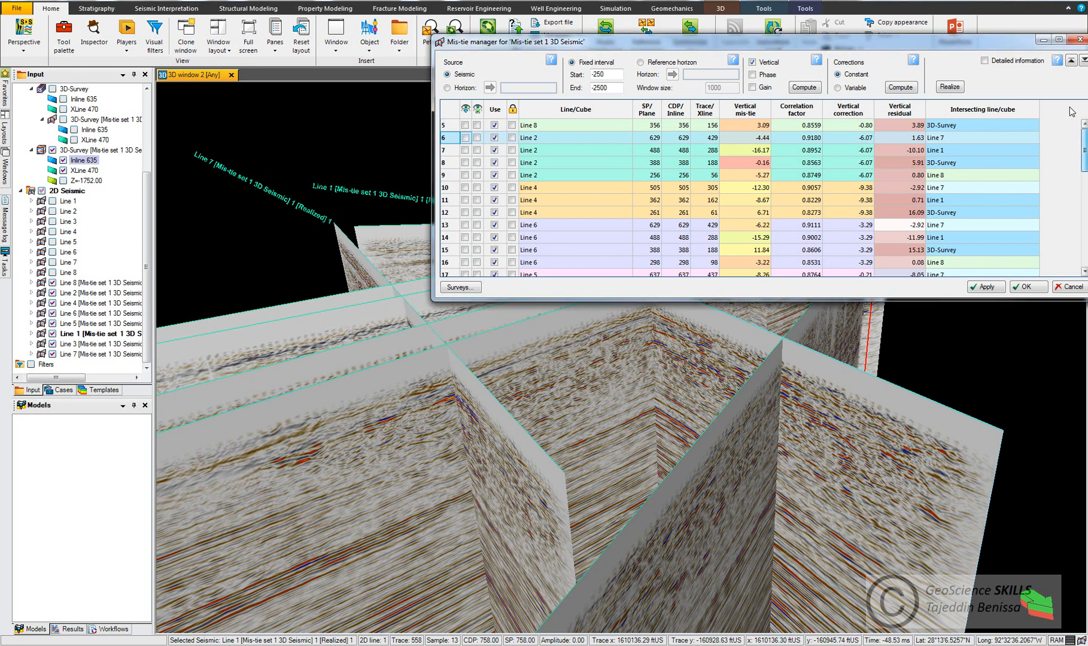
scroll(1074, 132, "down", 1)
scroll(667, 220, "down", 2)
scroll(666, 220, "down", 3)
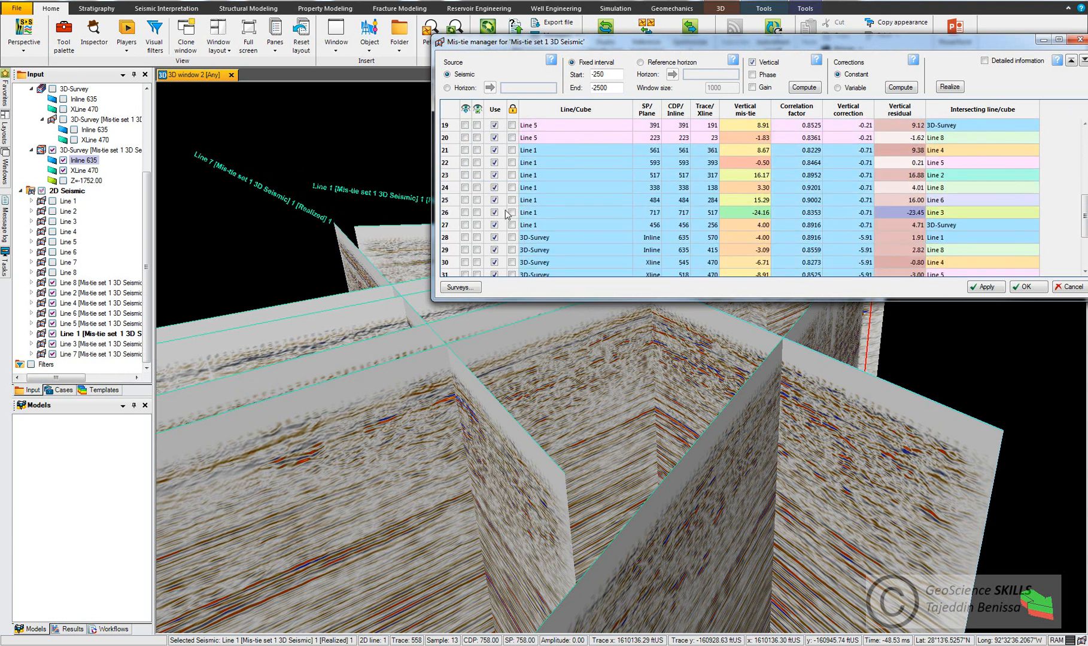
Step: Switch on the view option of the Line 1 and Line 4 entry and inspect the reflectors at the intersection in close-up
left_click(466, 150)
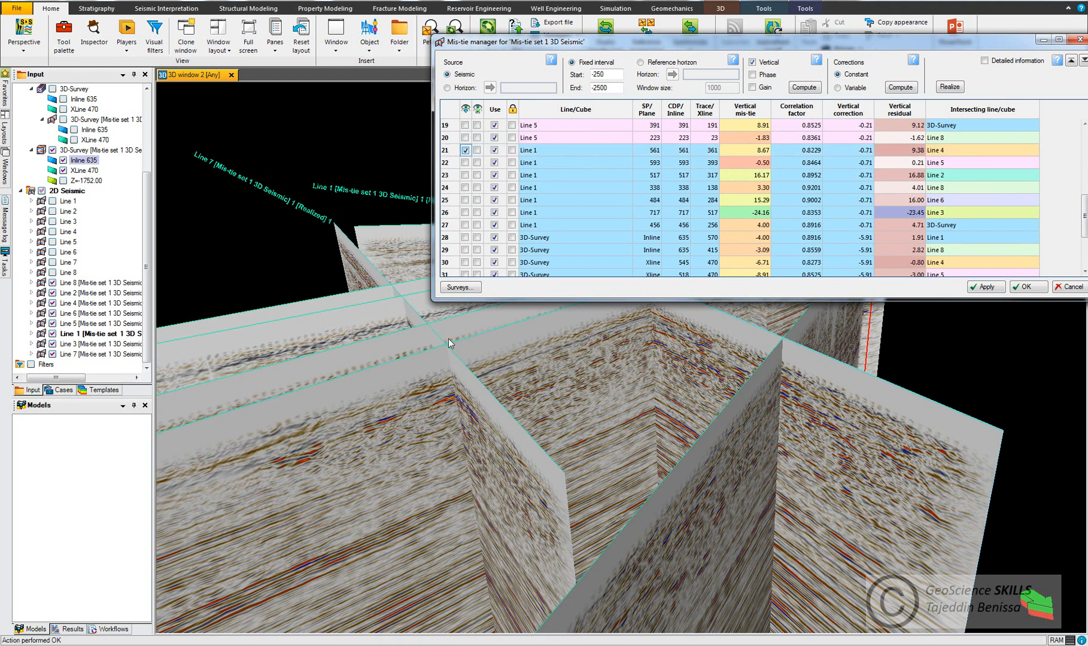
left_click(446, 513)
key("Escape")
left_click_drag(427, 440, 549, 473)
scroll(550, 485, "up", 5)
scroll(550, 486, "up", 4)
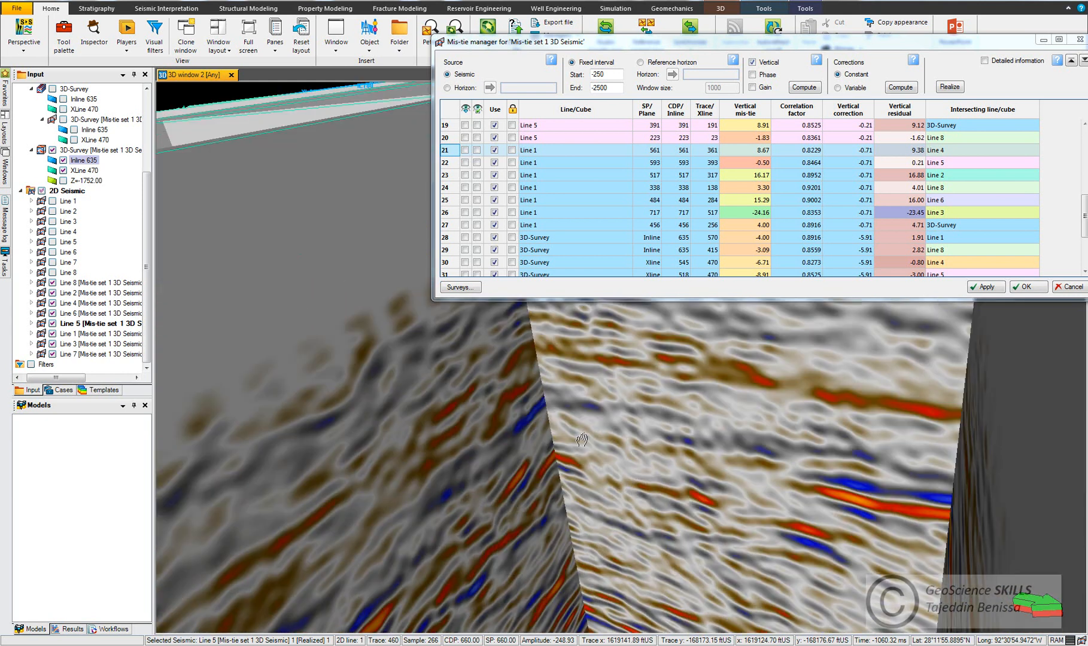
Step: Toggle the view option of the Line 1 and Line 4 entry repeatedly to compare the reflector alignment at the intersection
left_click(465, 150)
left_click(465, 151)
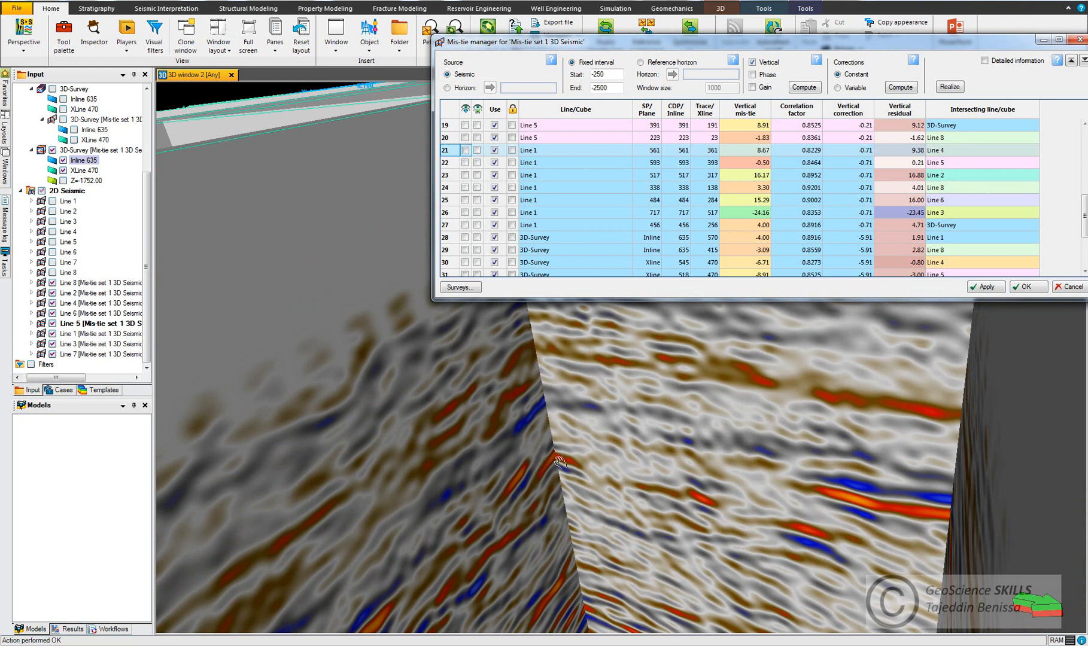
mouse_move(572, 462)
left_mouse_down()
mouse_move(569, 444)
mouse_move(576, 450)
left_mouse_up()
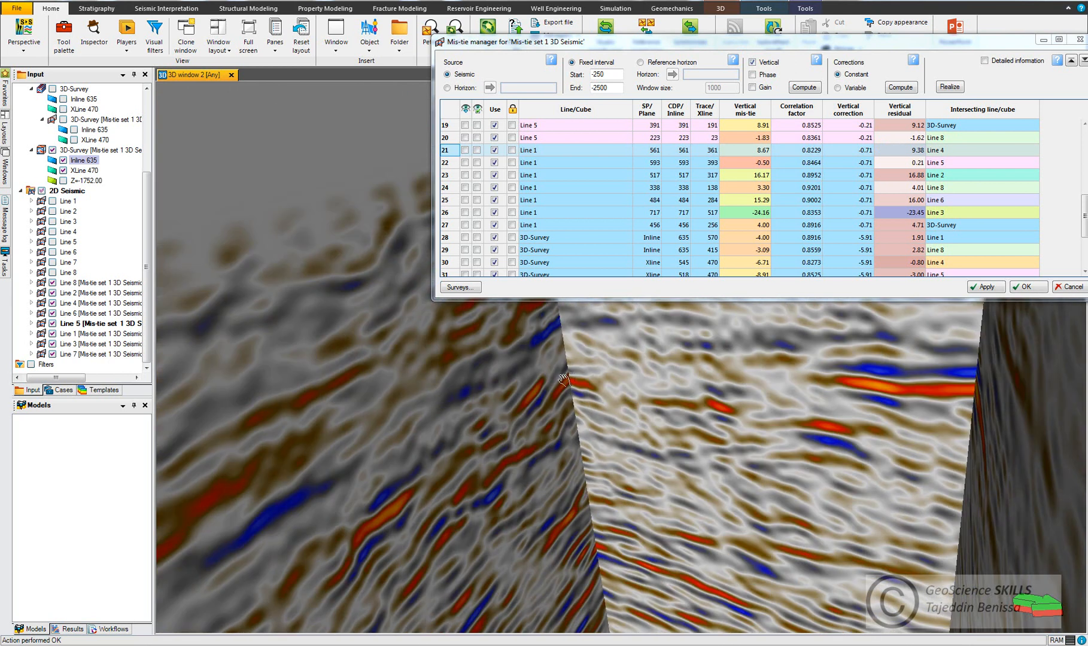
left_click(465, 150)
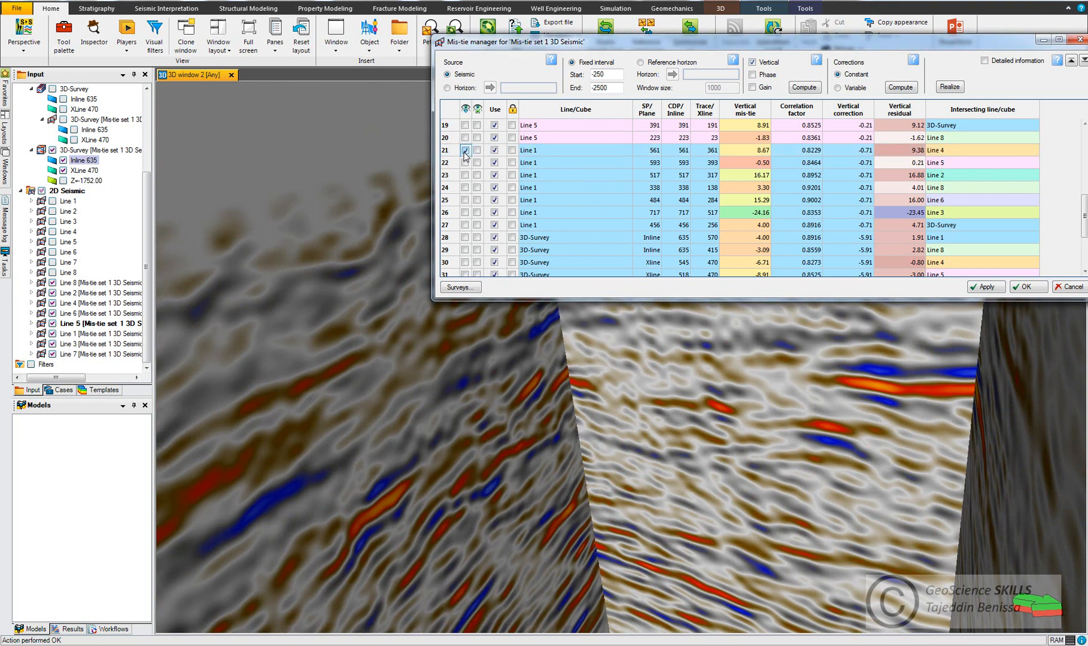
left_click(465, 150)
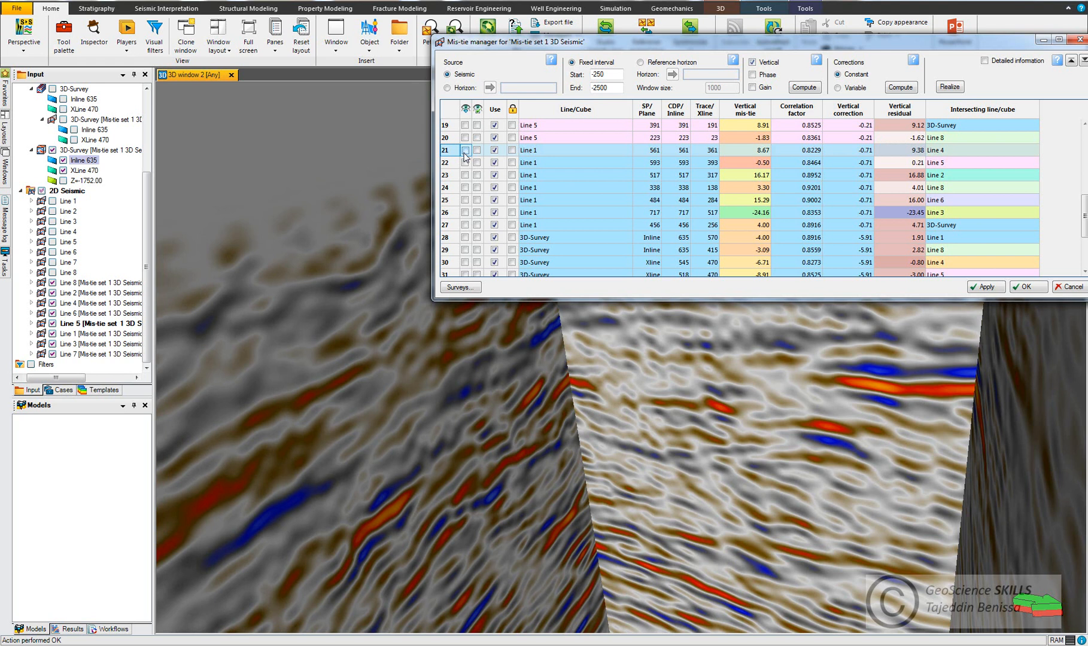
left_click(465, 151)
left_click(794, 480)
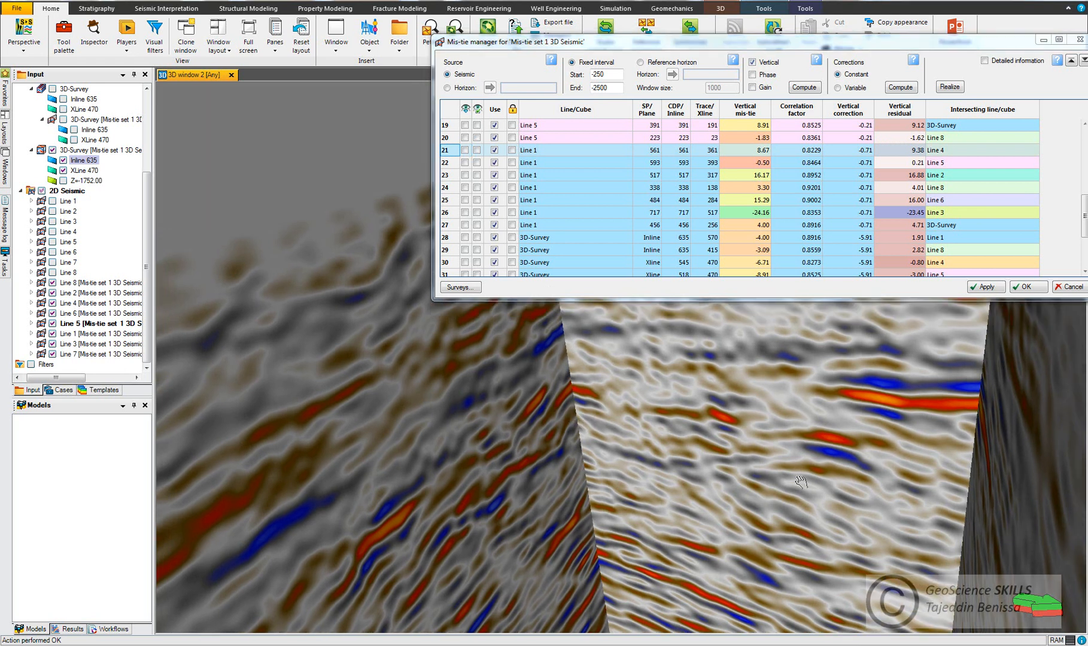
scroll(794, 480, "down", 3)
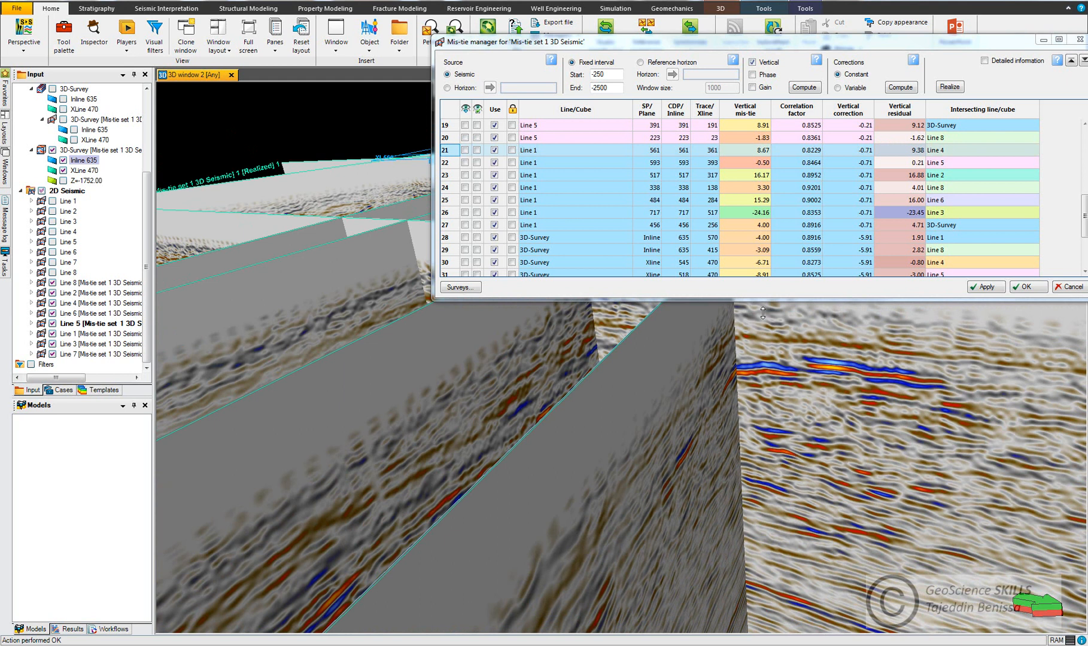
Step: Lock all 3D-Survey entries in the mis-tie table against correction and accept the mis-tie manager settings
double_click(765, 43)
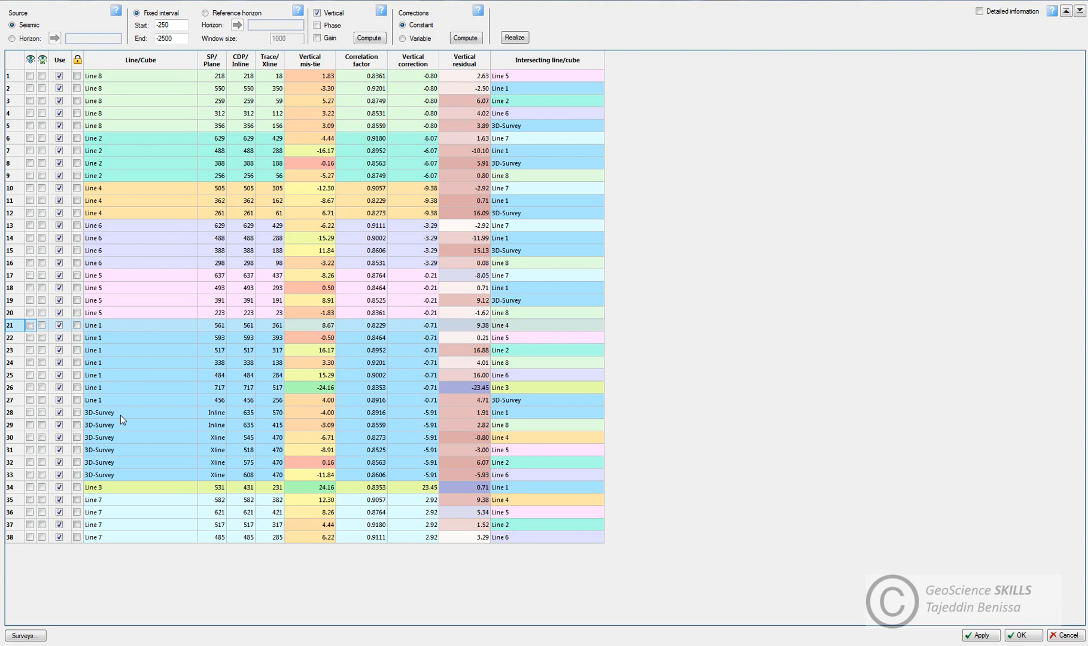
left_click(77, 413)
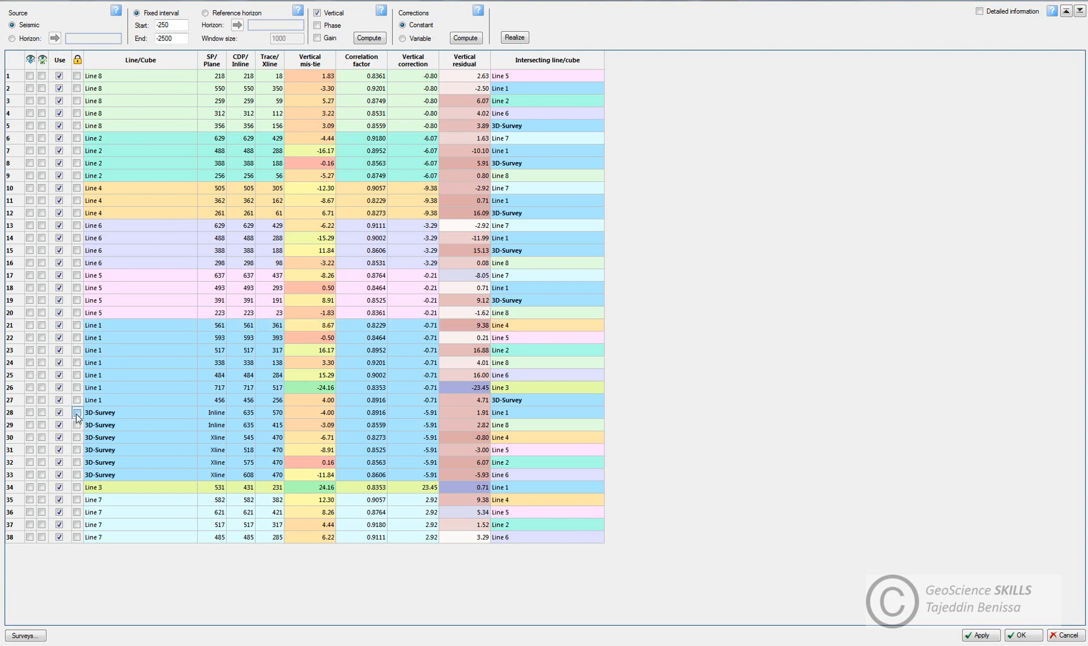
left_click(77, 413)
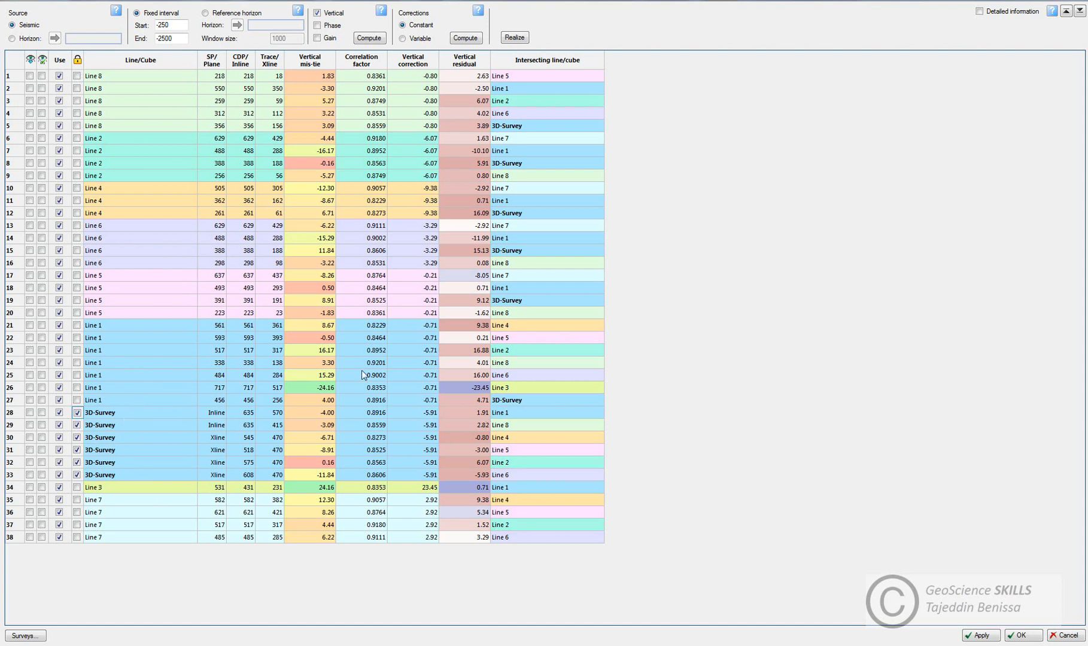
left_click(1024, 637)
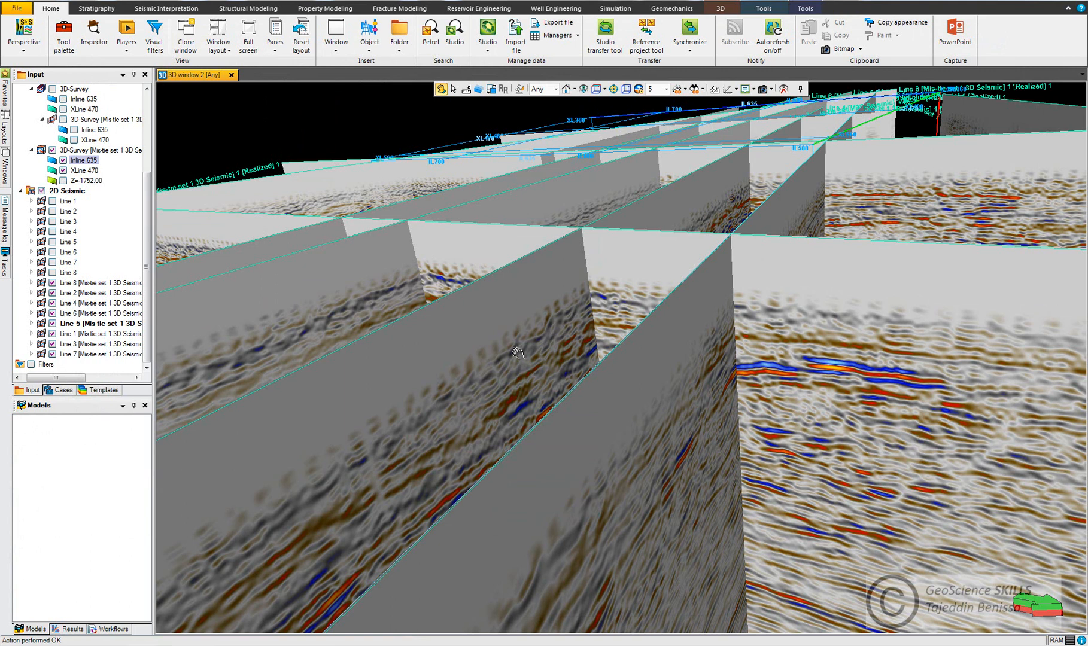
left_click(108, 212)
scroll(107, 212, "up", 1)
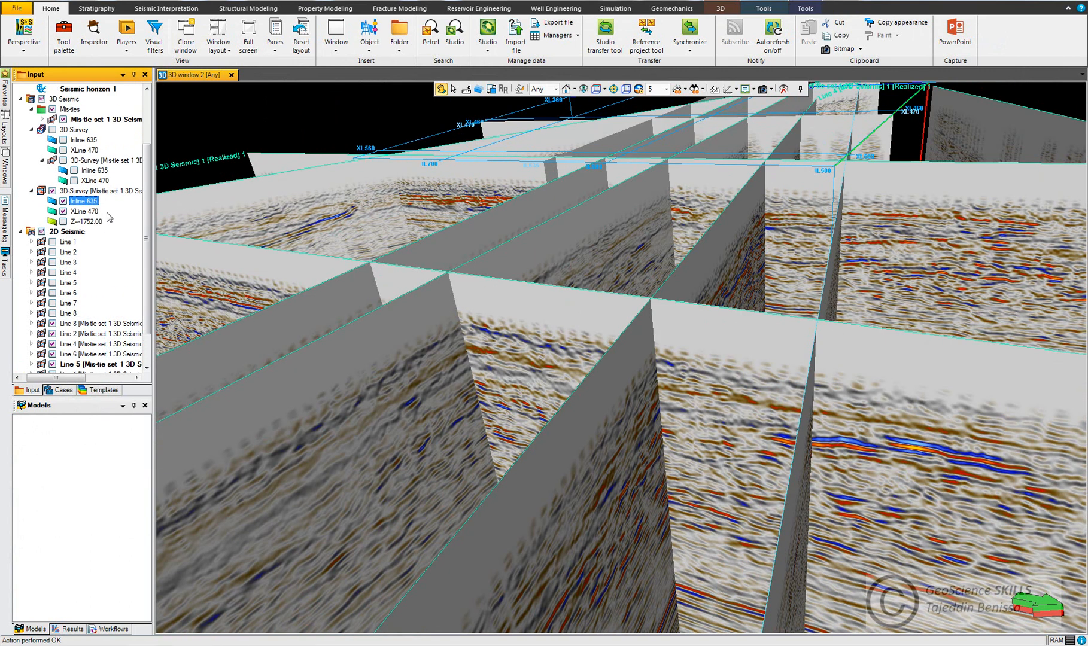
right_click(79, 200)
left_click(78, 190)
right_click(79, 192)
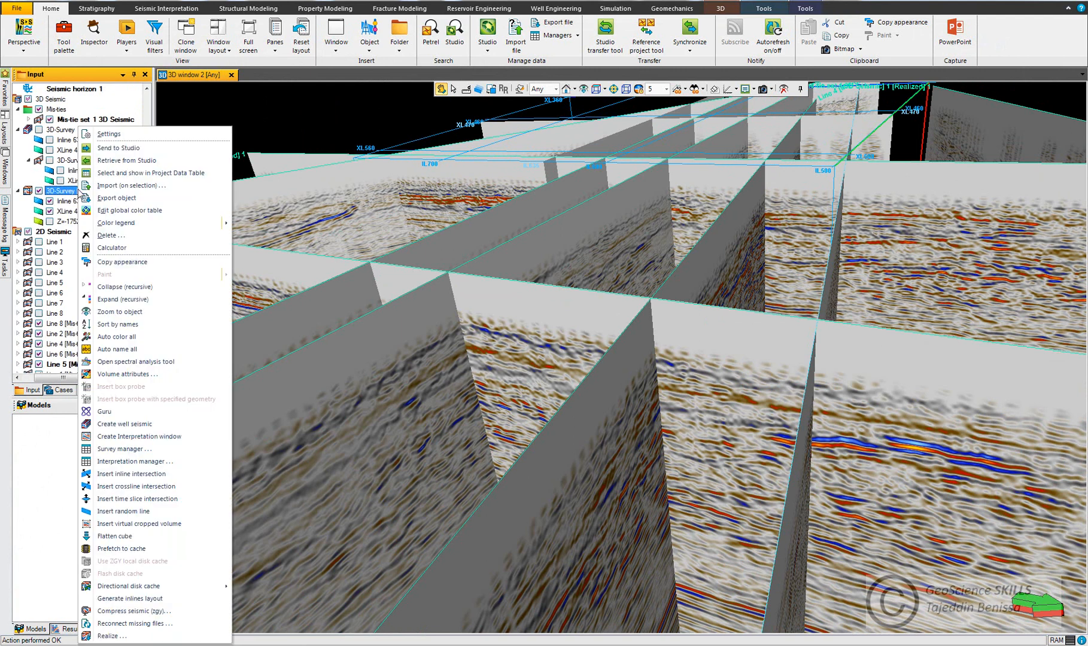
left_click(67, 195)
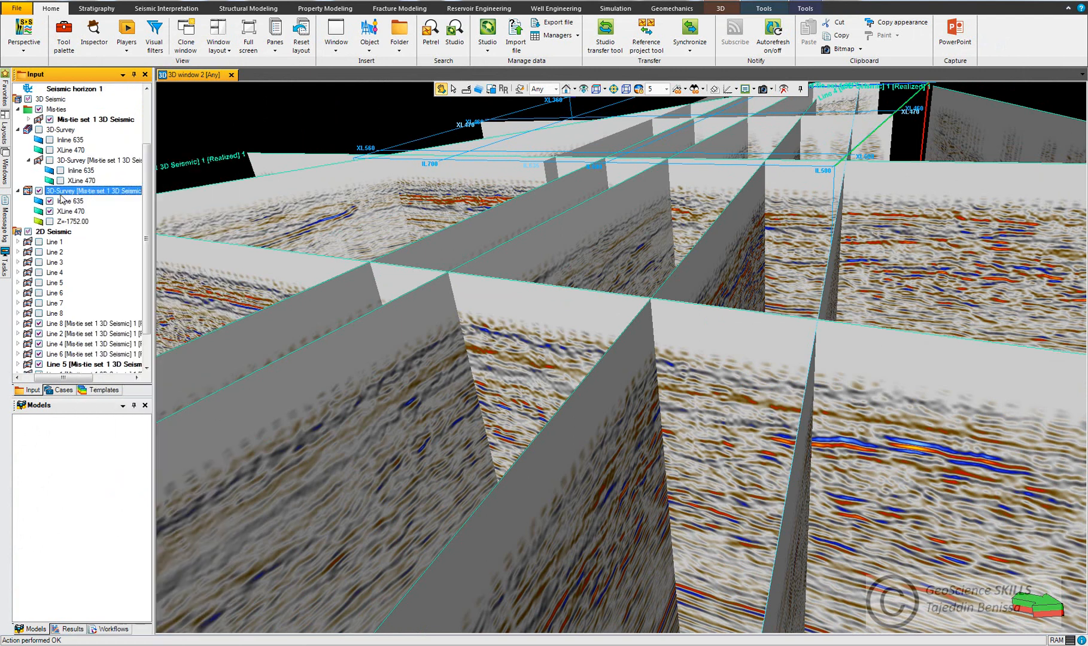
right_click(68, 131)
left_click(13, 155)
left_click(69, 160)
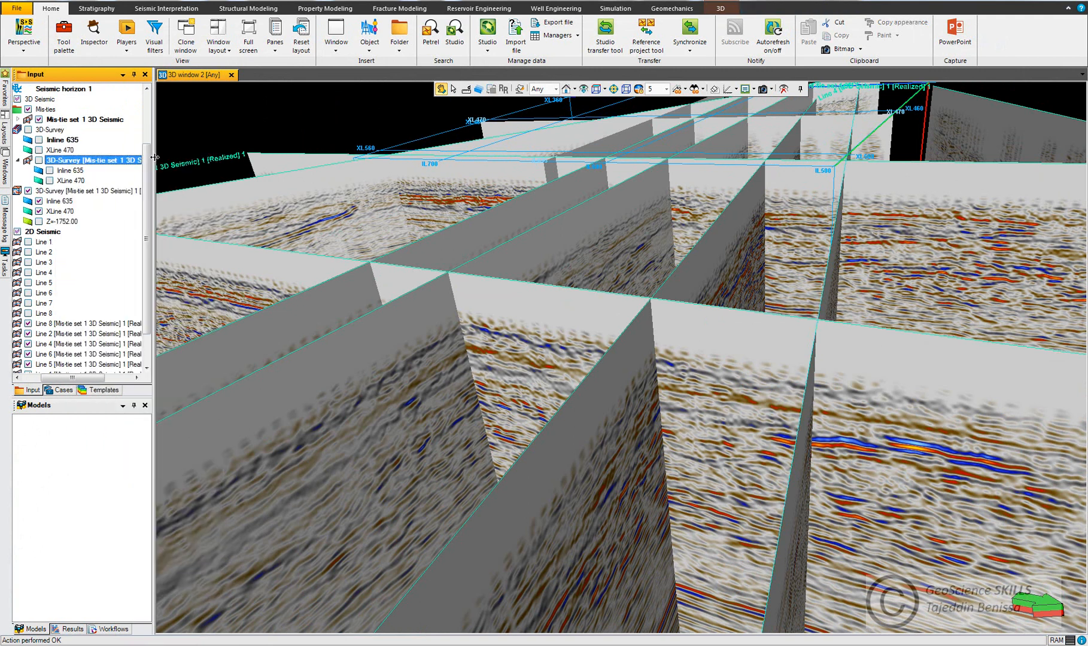
Step: Reopen the mis-tie manager of Mis-tie set 1 3D Seismic, review the locked 3D-Survey entries and close it without changes
left_click(68, 120)
right_click(71, 119)
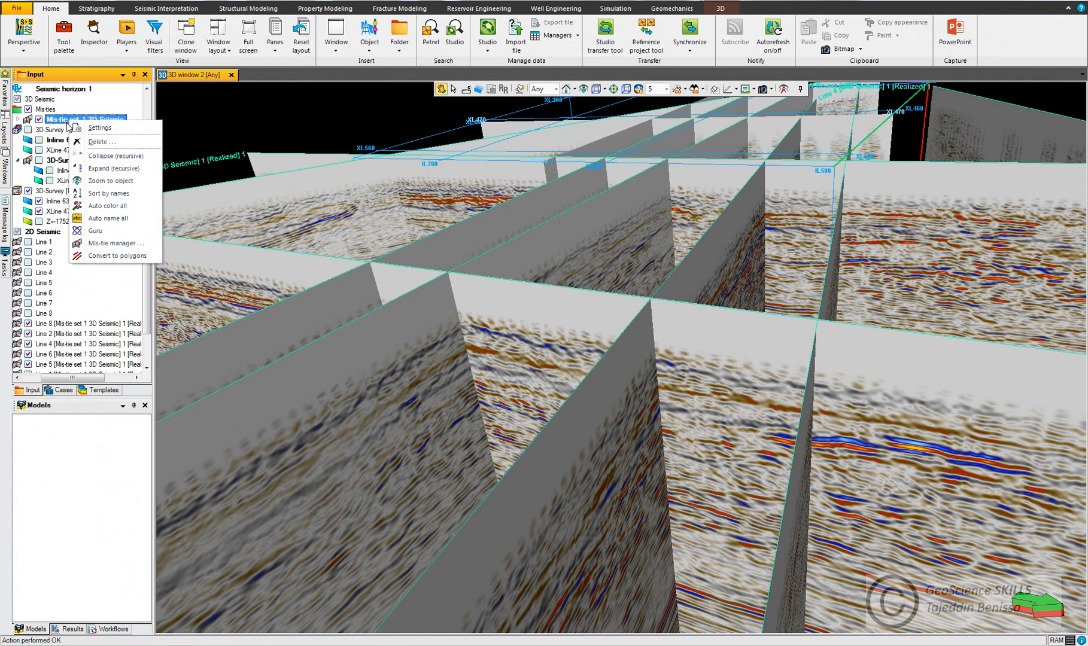
left_click(103, 243)
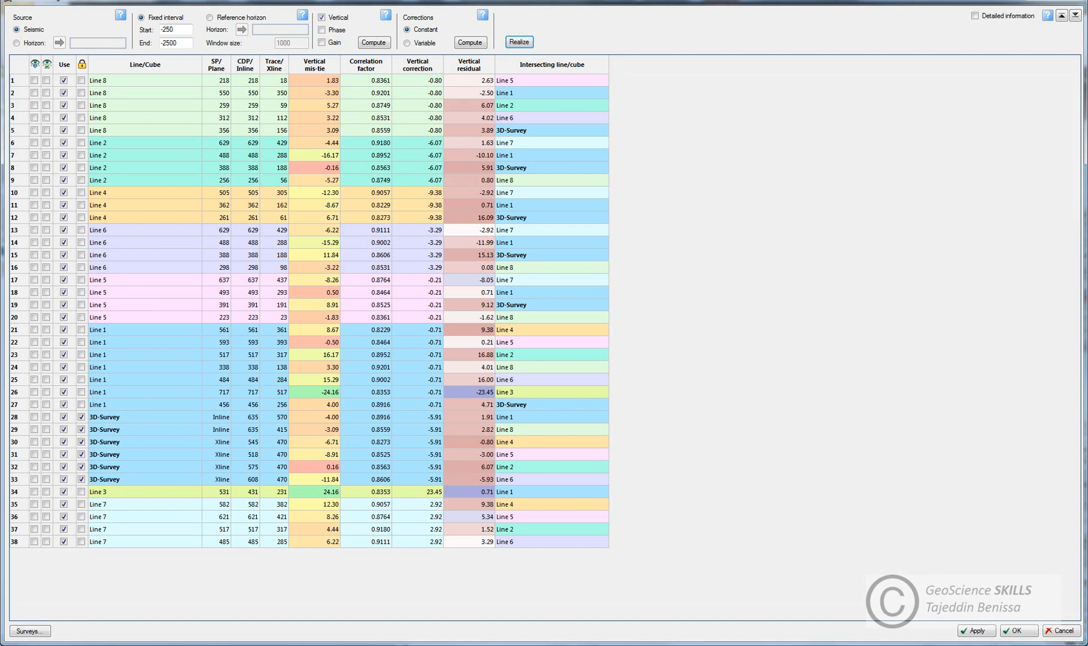
left_click_drag(427, 1, 426, 15)
left_click(1048, 12)
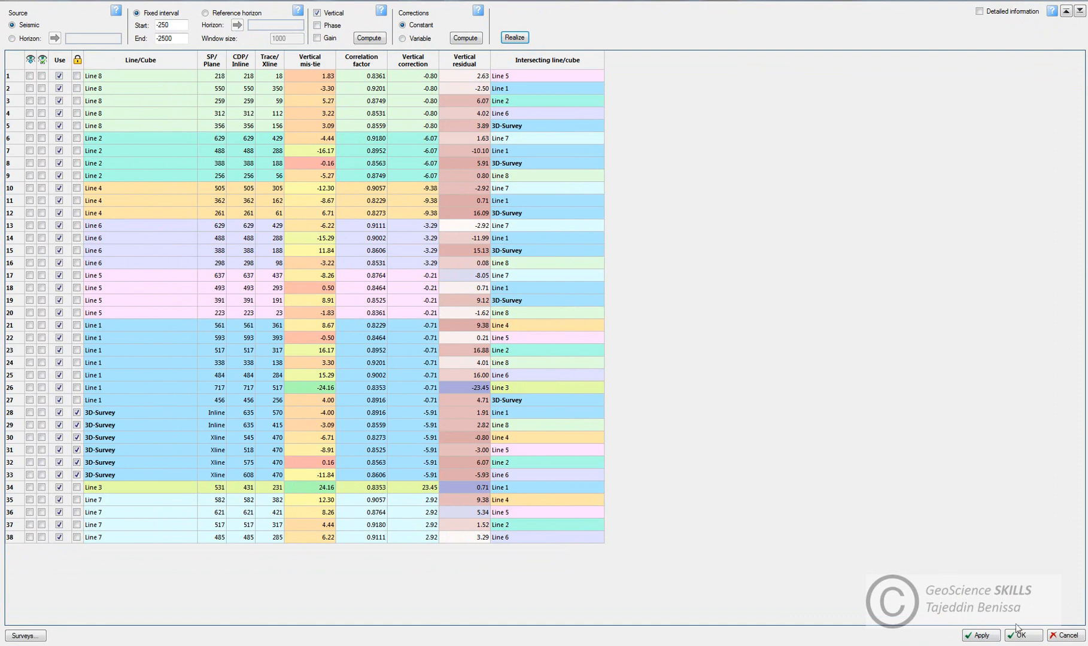
left_click(1073, 638)
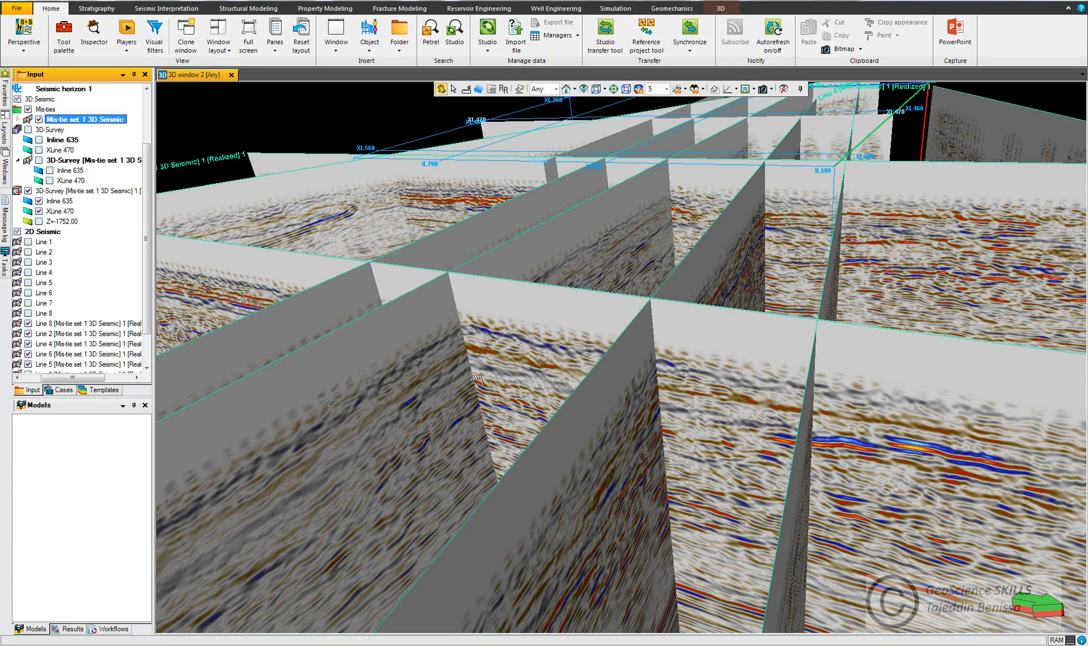
Step: Open a new map window for viewing the survey layout
left_click_drag(562, 294, 584, 424)
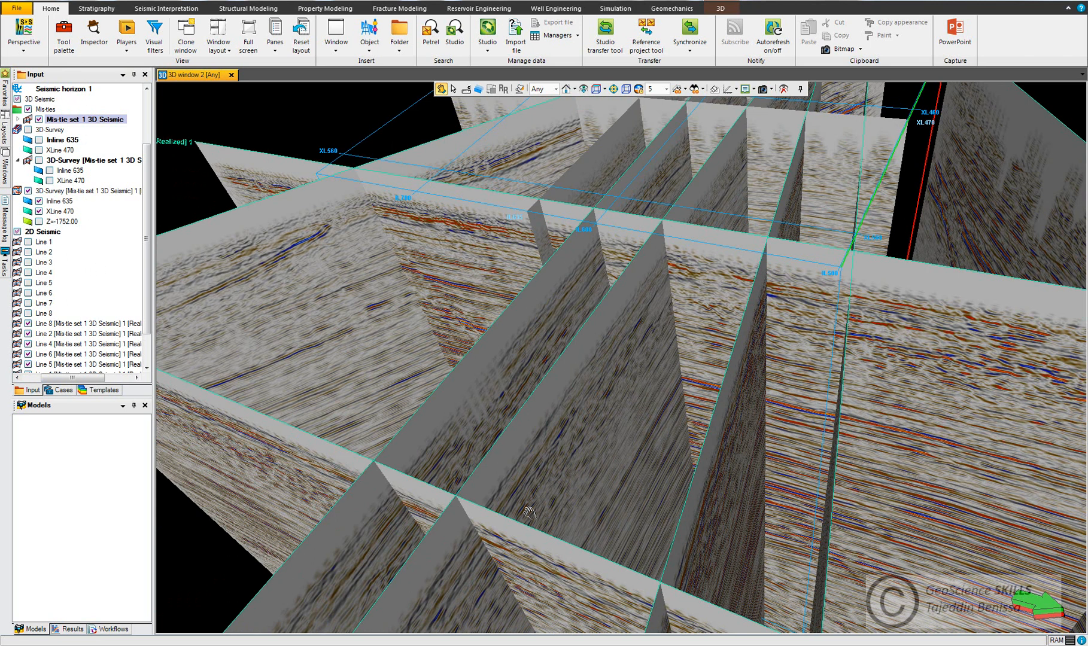
left_click_drag(652, 411, 692, 447)
left_click_drag(623, 354, 615, 390)
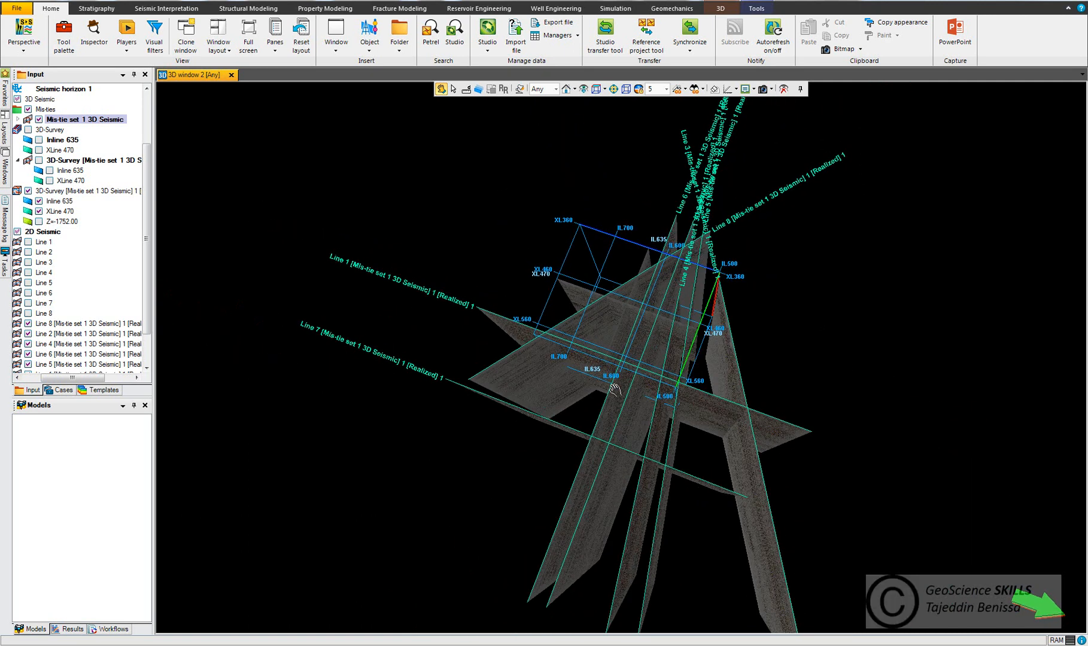
left_click(336, 37)
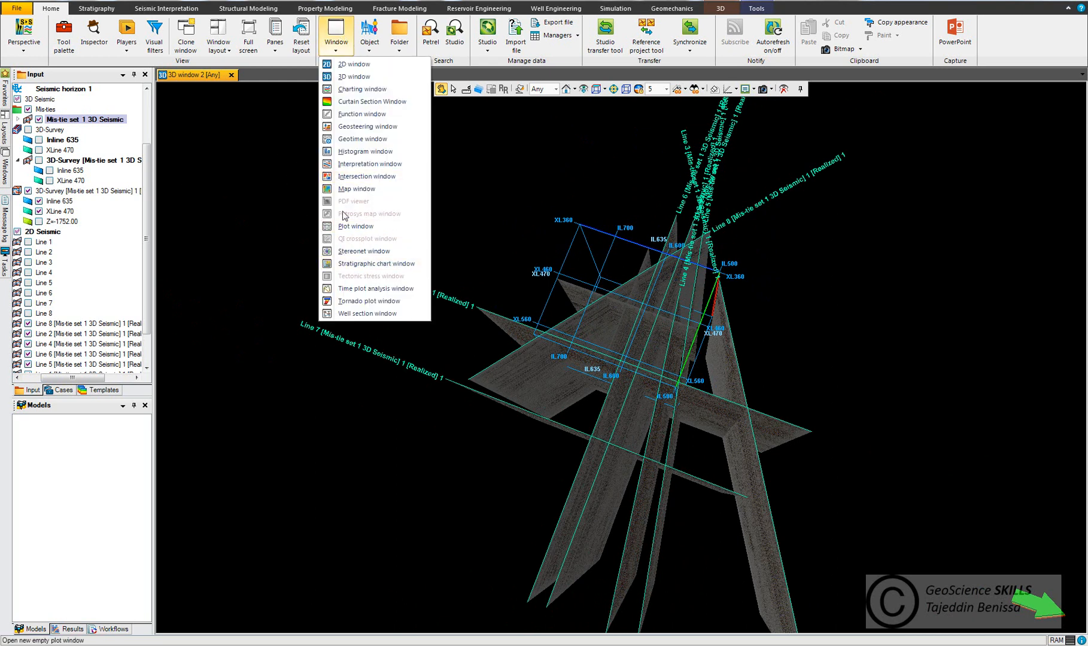
left_click(366, 189)
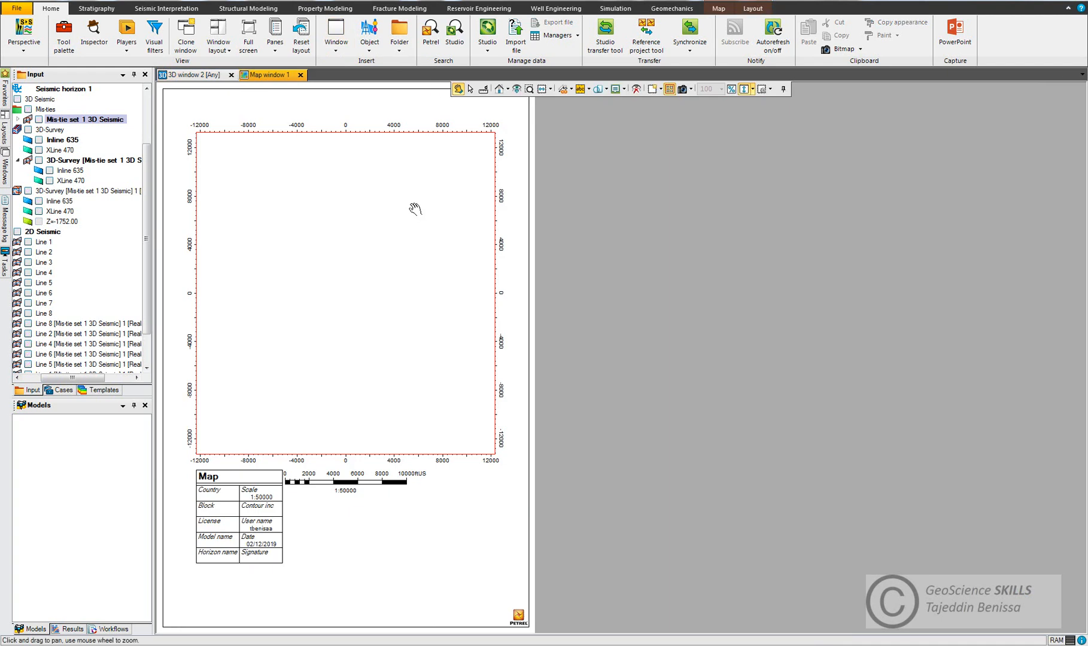
Step: Display the original 2D seismic lines, Line 1 to Line 8, together in the map window
left_click(93, 237)
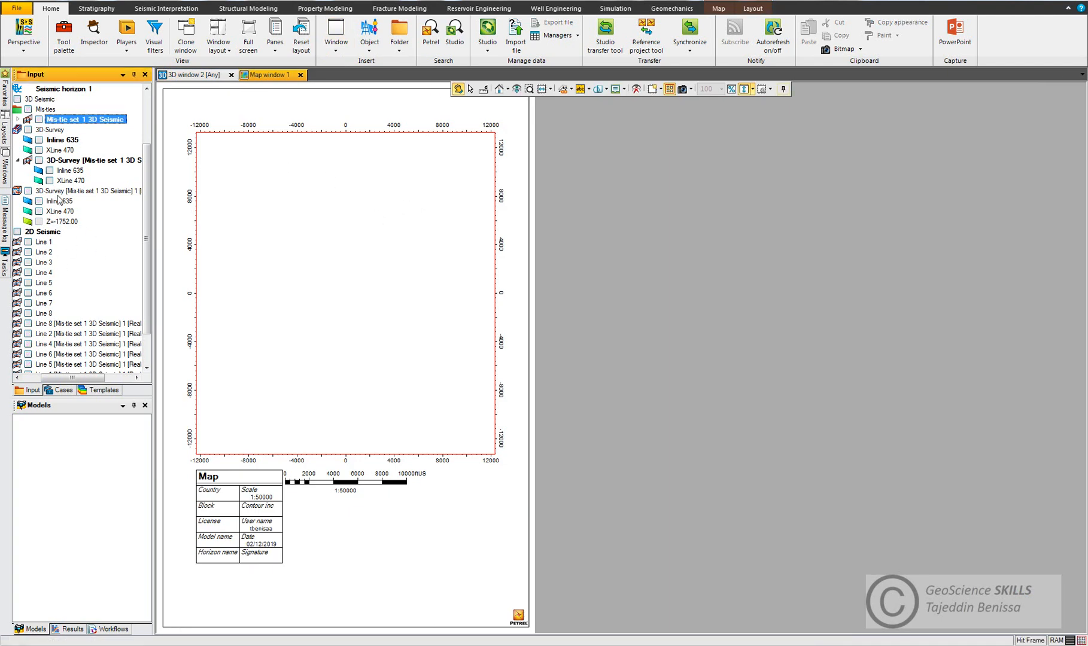
left_click(83, 324)
scroll(84, 350, "down", 2)
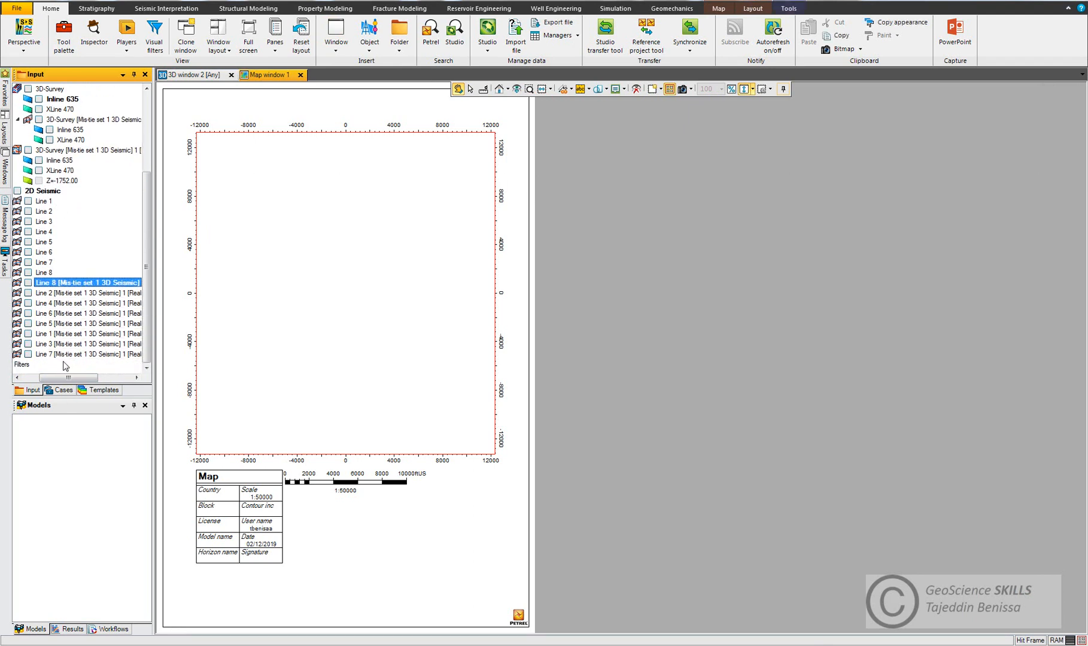
left_click(60, 354, "shift")
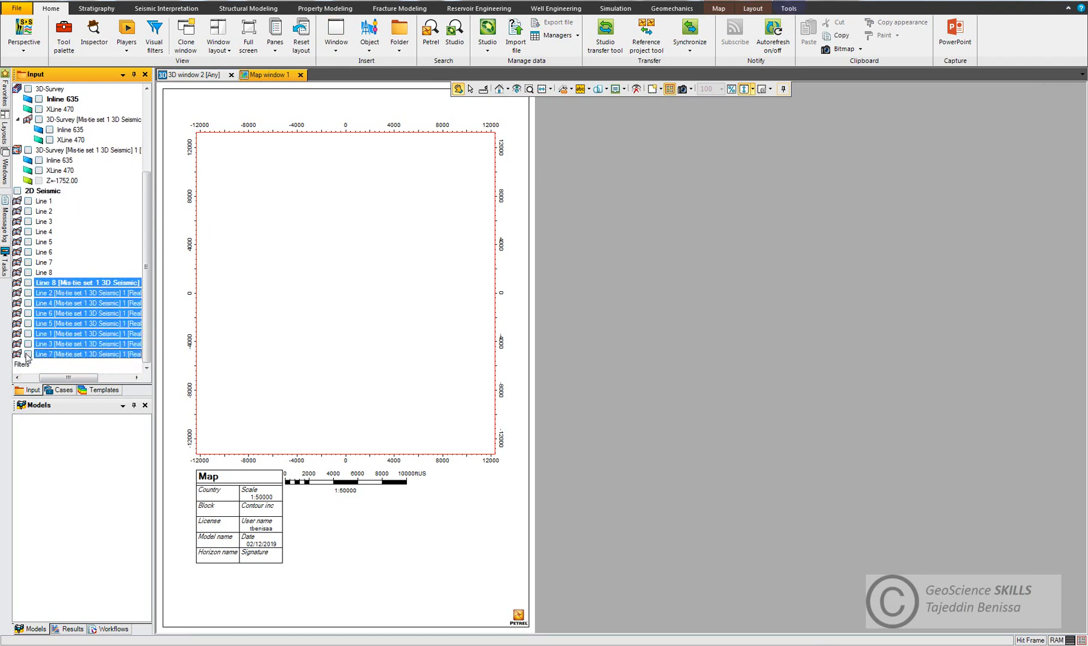
left_click(44, 201)
left_click(42, 273, "shift")
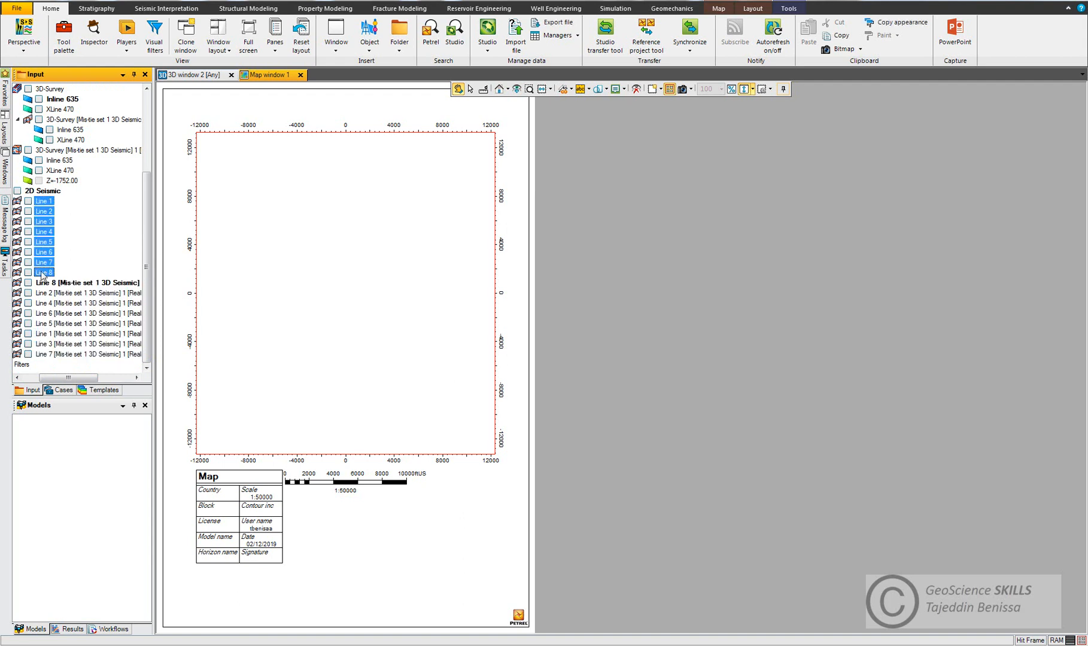
left_click(28, 272)
scroll(70, 136, "up", 3)
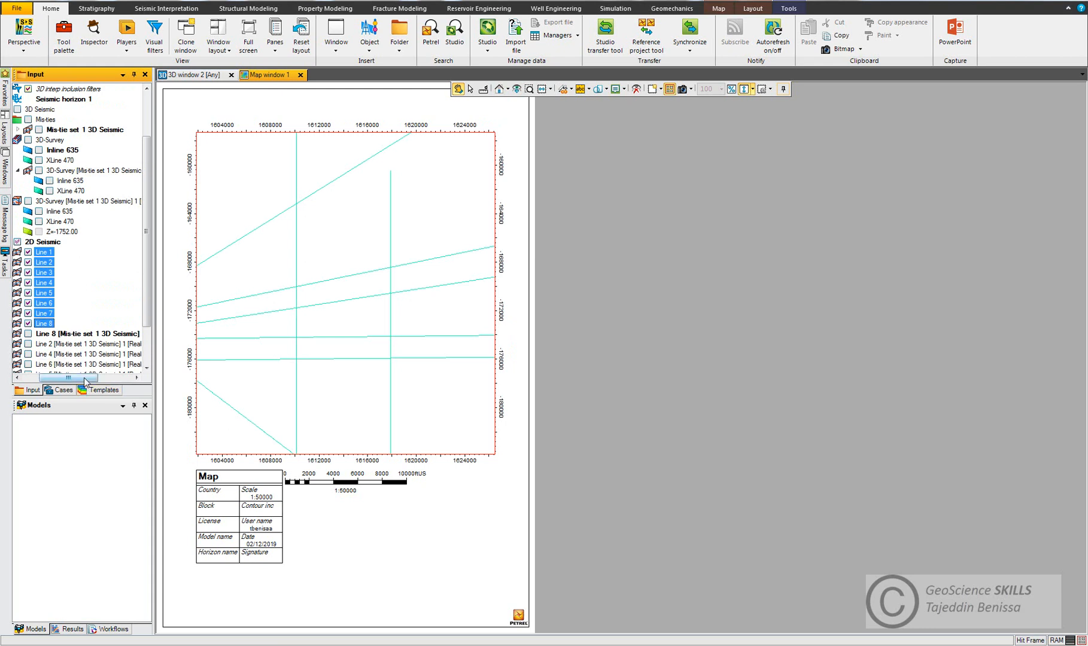
Step: Add Inline 635 and XLine 470 of the original 3D-Survey to the map and centre it on their intersections
left_click_drag(68, 377, 49, 377)
left_click(50, 129)
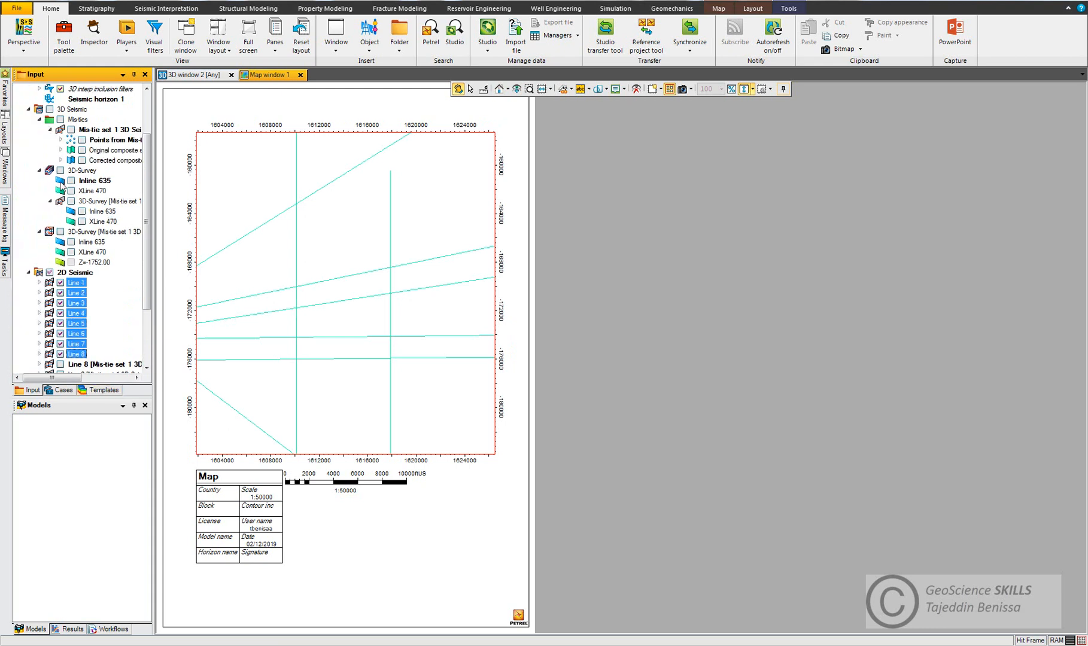
left_click(39, 120)
left_click(39, 120)
left_click(71, 191)
left_click(71, 180)
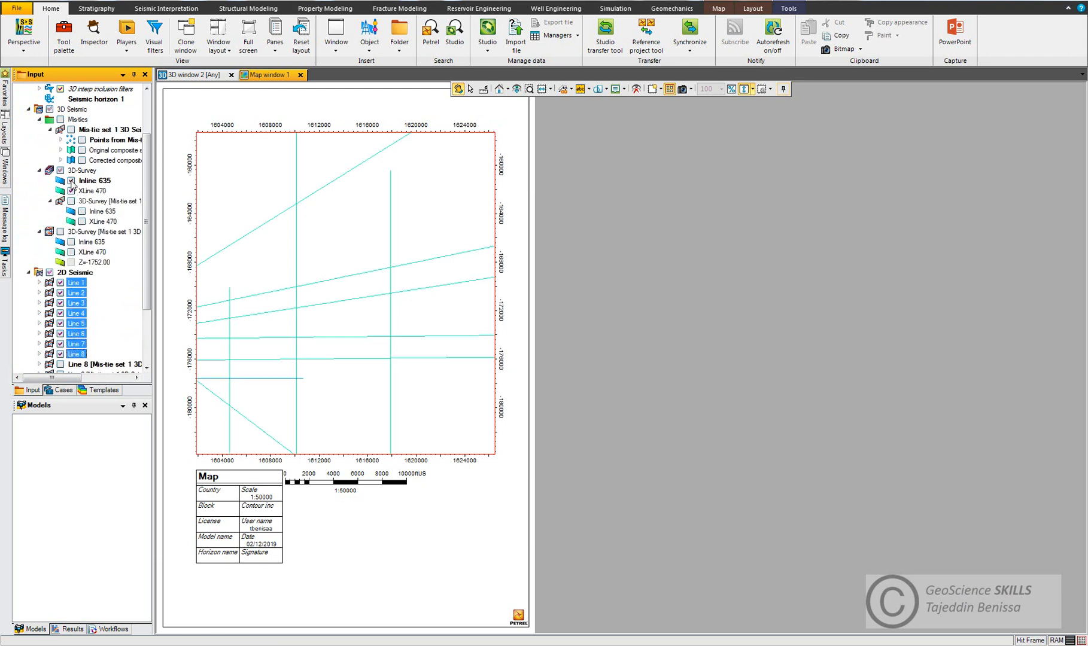
left_click_drag(327, 335, 401, 315)
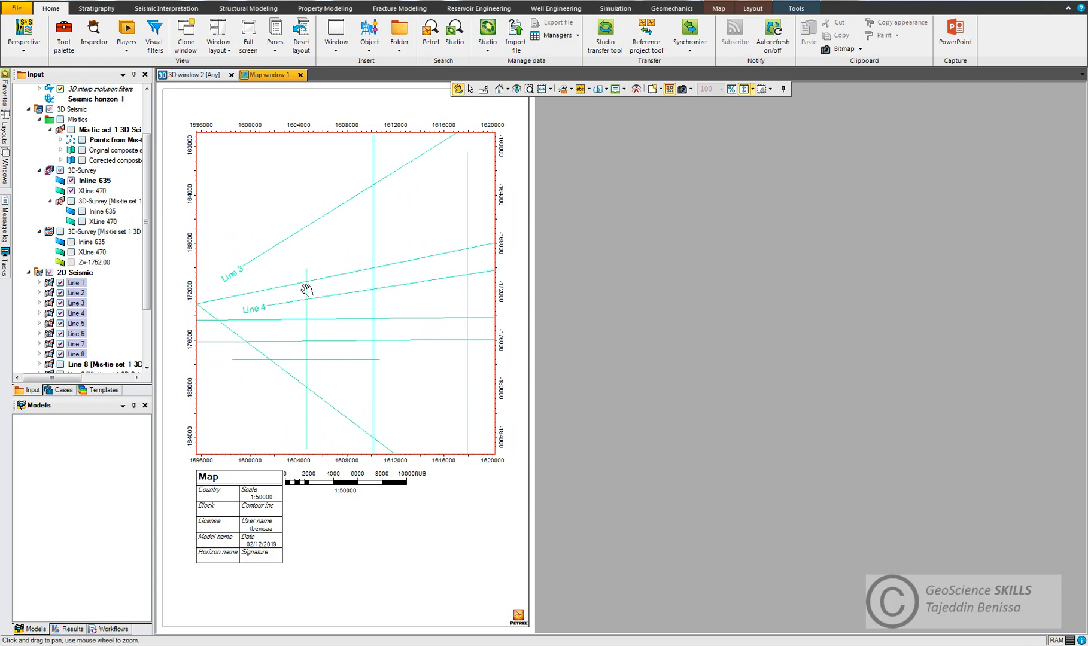
Step: Expand the points of Mis-tie set 1 3D Seismic down to their list of mis-tie attributes
left_click(93, 193)
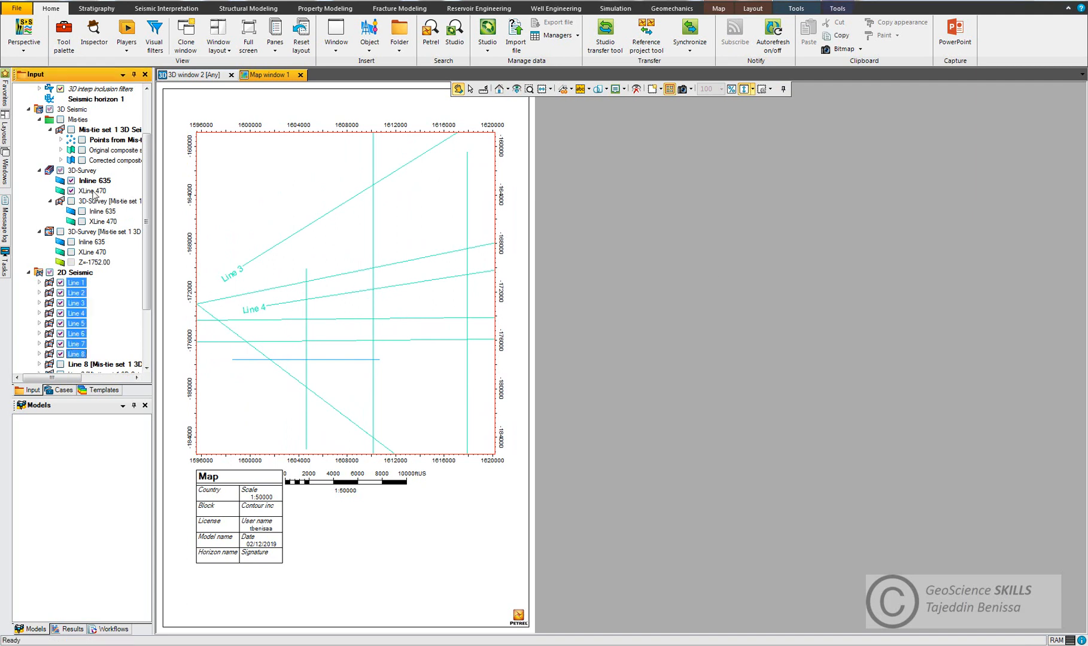
left_click(60, 139)
left_click_drag(53, 378, 69, 378)
left_click(39, 150)
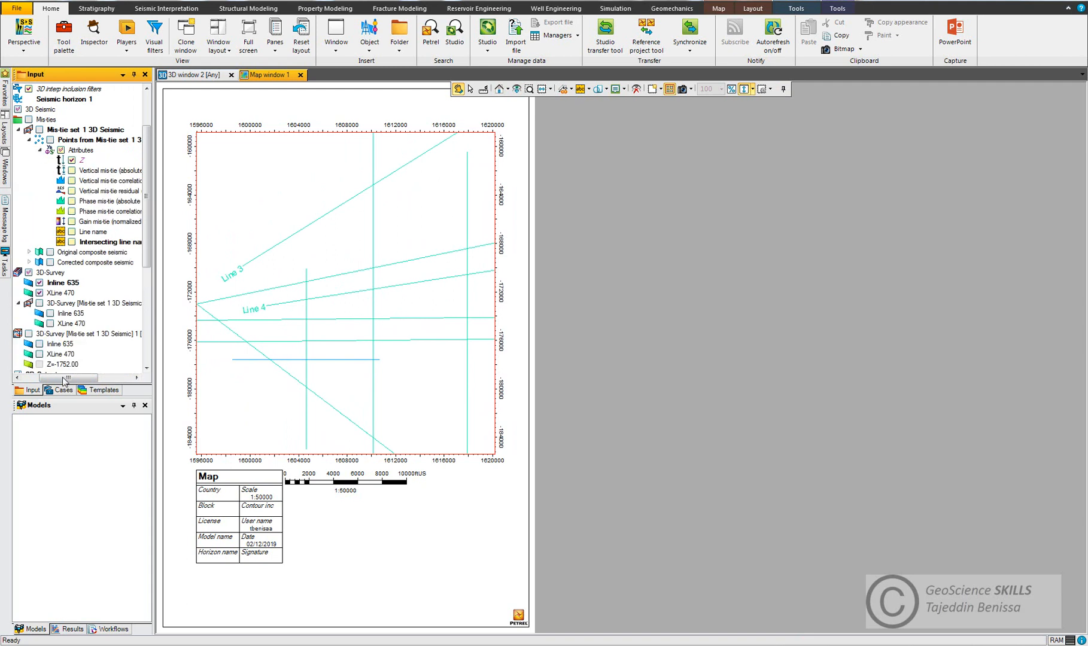
left_click_drag(76, 379, 97, 378)
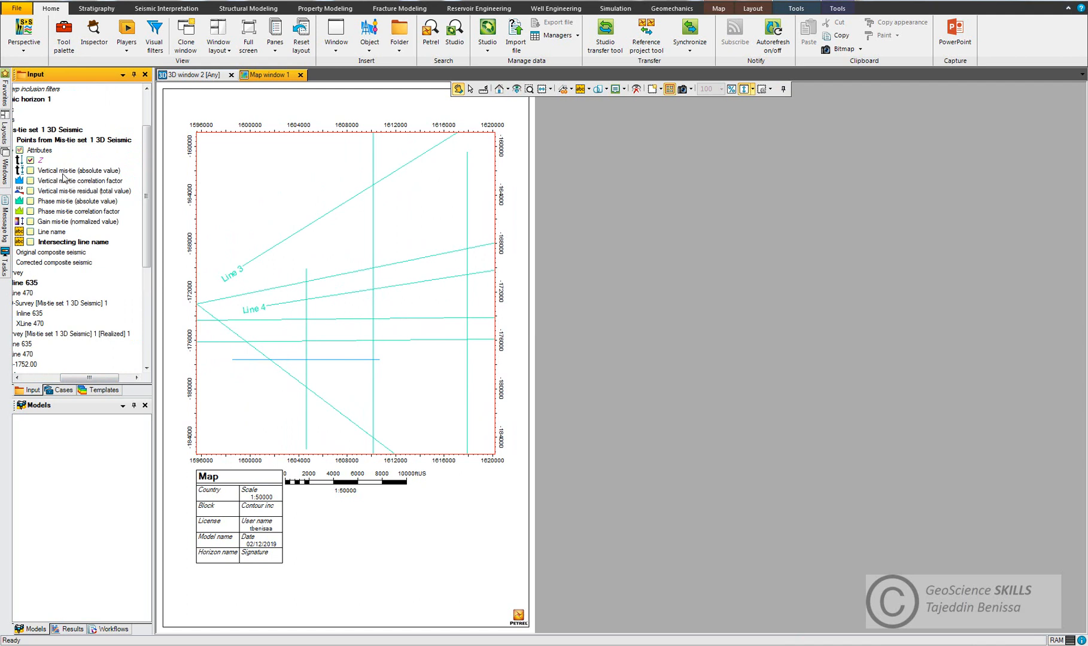
Step: Display the Vertical mis-tie (absolute value) attribute of the Mis-tie set 1 3D Seismic points at the line intersections on the map
left_click_drag(317, 281, 422, 318)
left_click(31, 178)
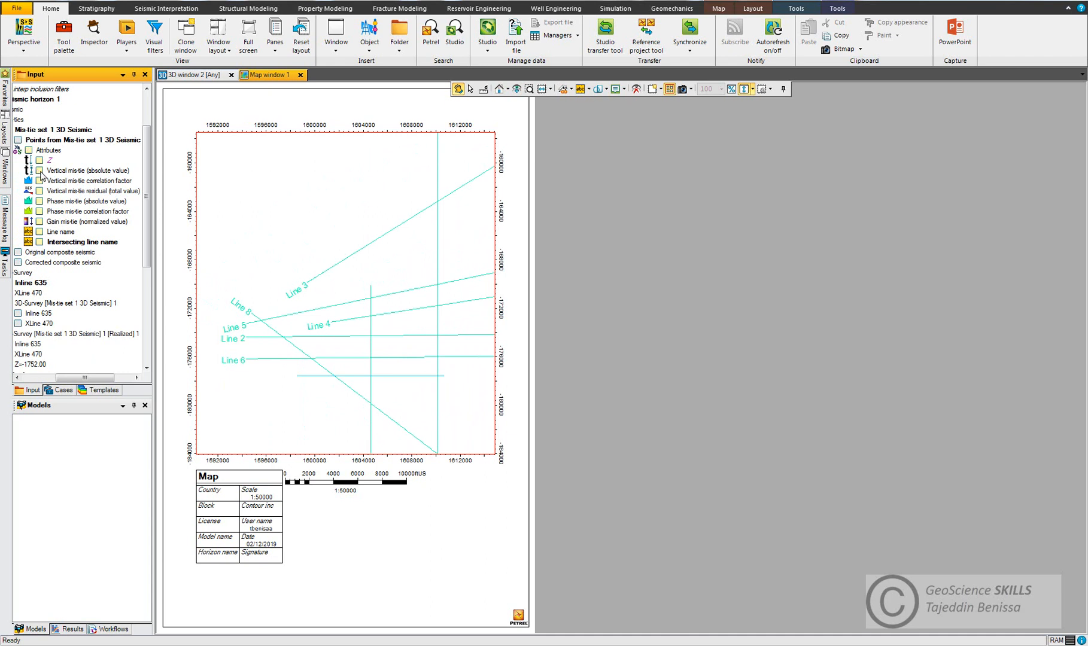
left_click(40, 171)
left_click_drag(84, 377, 78, 378)
left_click(31, 140)
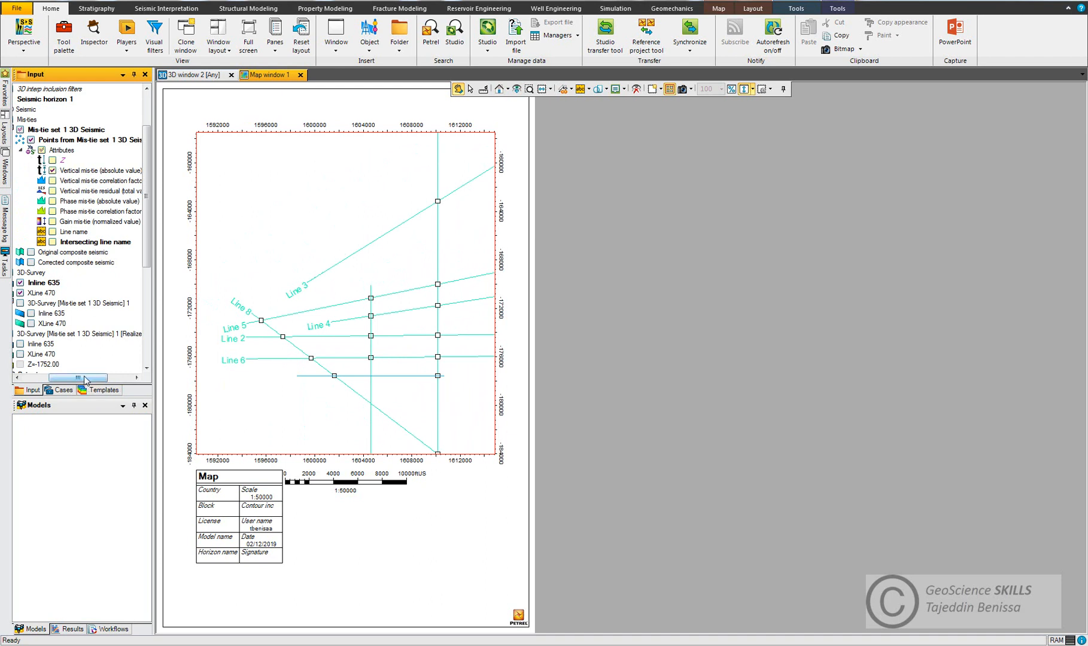
left_click_drag(89, 378, 105, 386)
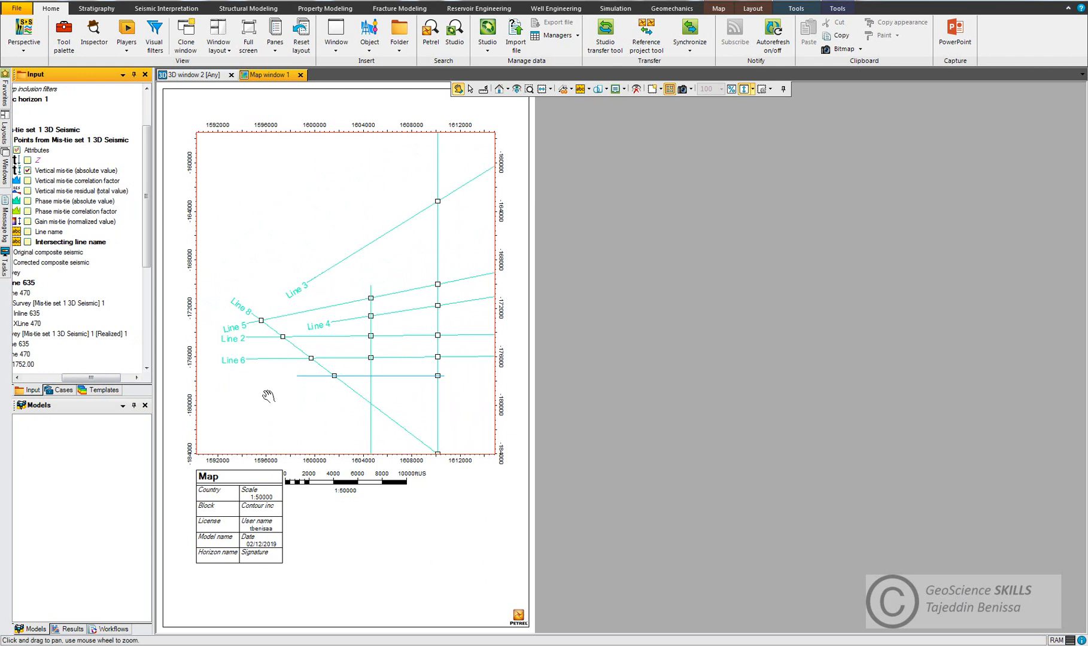
left_click_drag(267, 393, 228, 401)
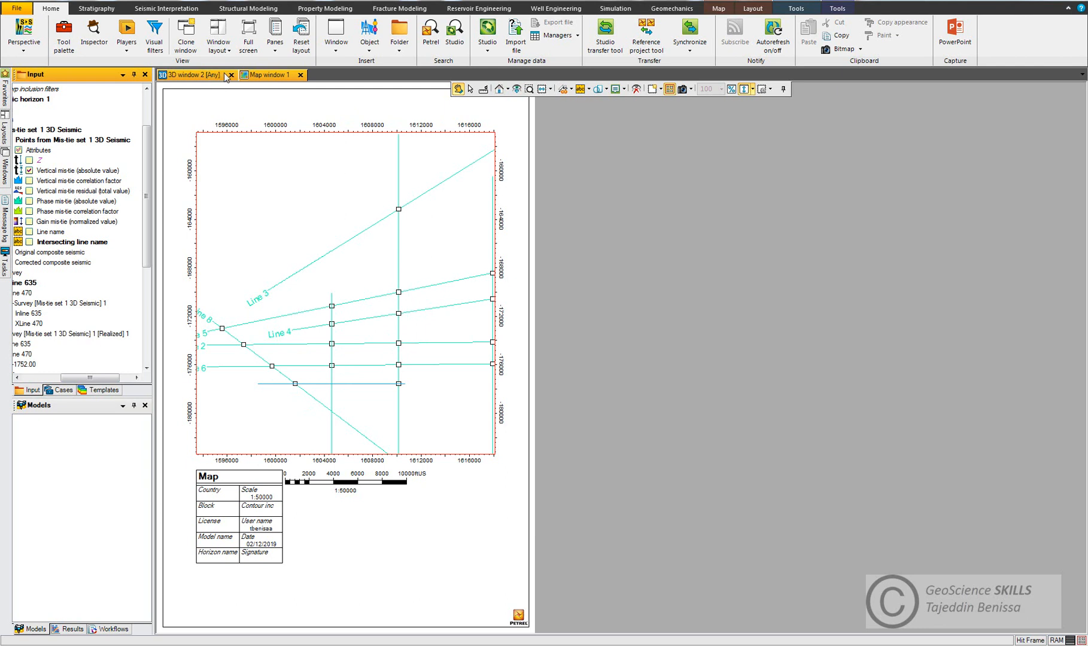
Step: Show the Processes pane and open the Make/edit surface process from the Utilities group
left_click(275, 51)
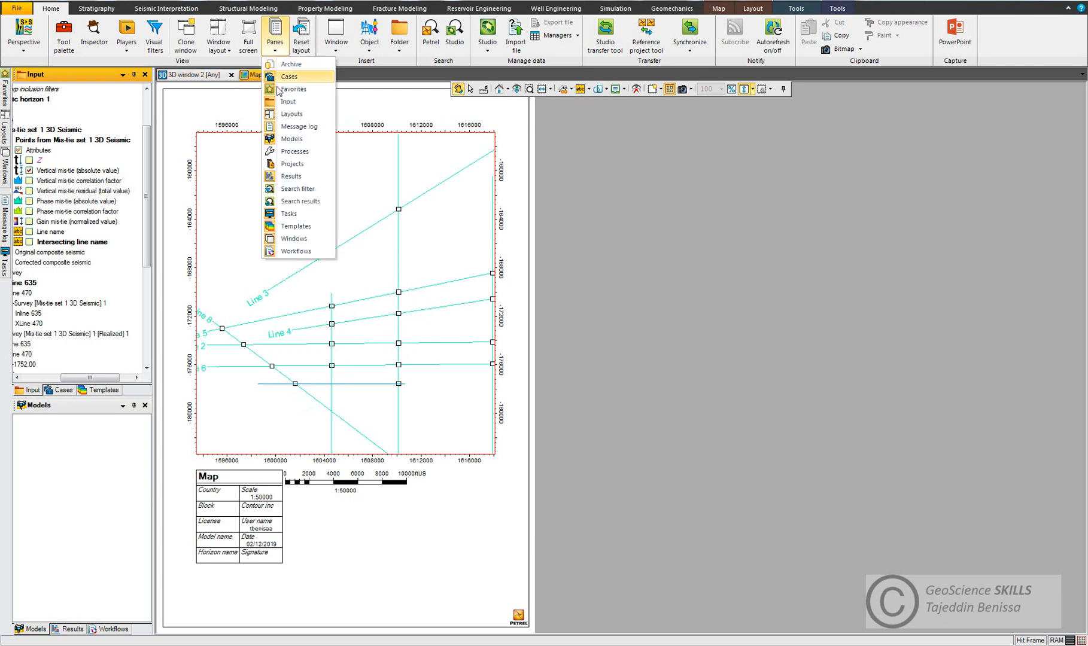
left_click(294, 152)
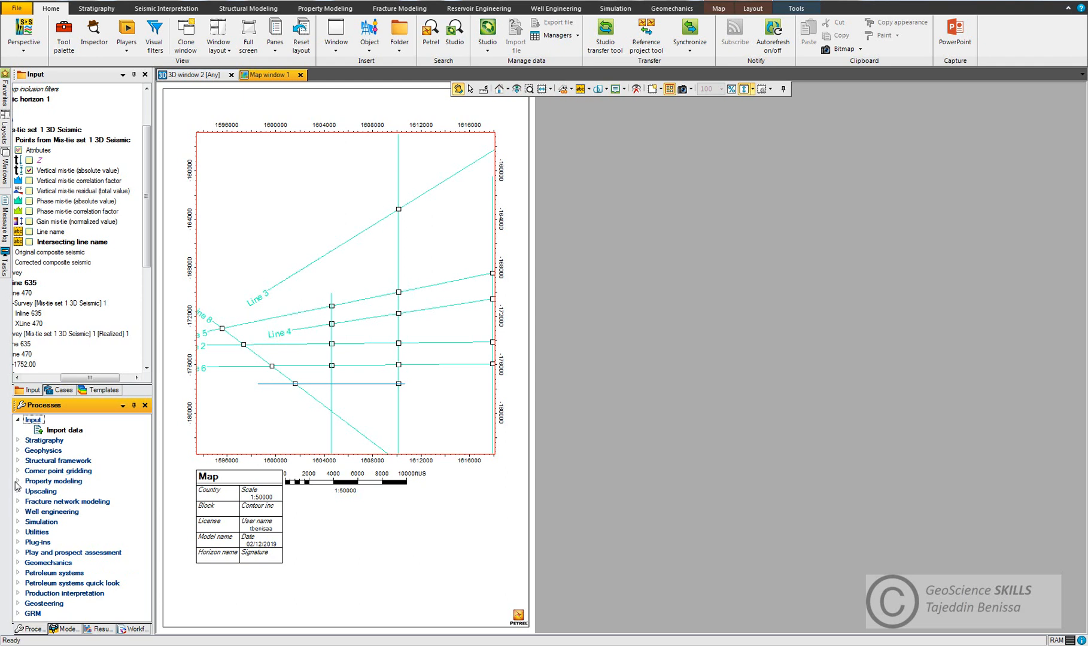
left_click(17, 532)
left_click(87, 553)
double_click(87, 553)
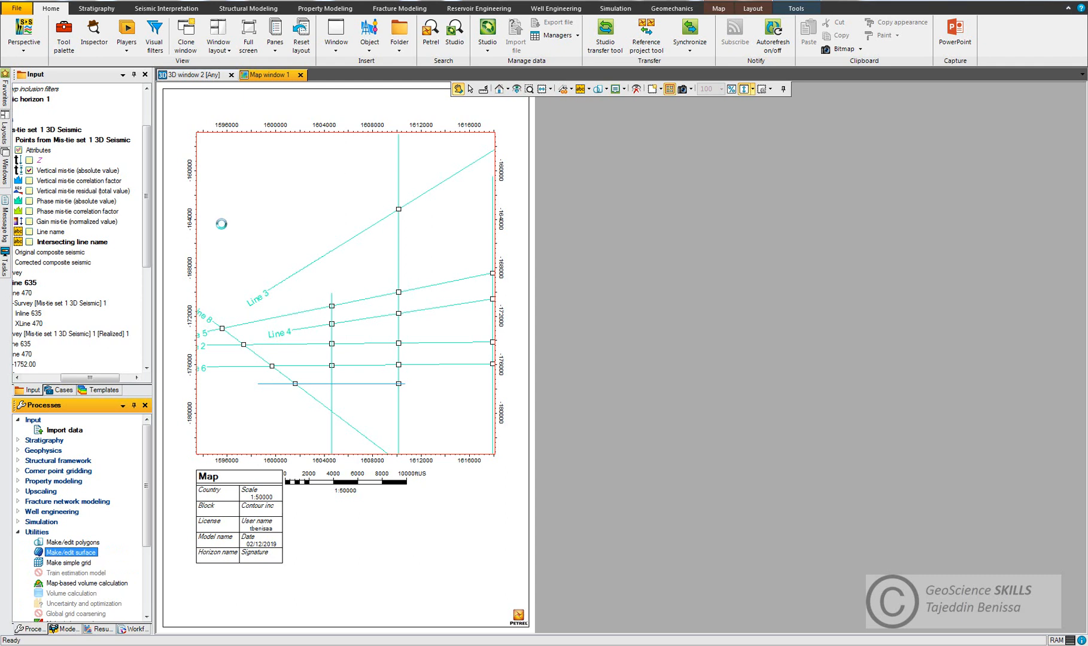
Step: Set the points from Mis-tie set 1 3D Seismic as the surface's main input, with Vertical mis-tie (absolute value) as attribute
mouse_move(83, 378)
left_mouse_down()
mouse_move(52, 378)
mouse_move(87, 378)
left_mouse_up()
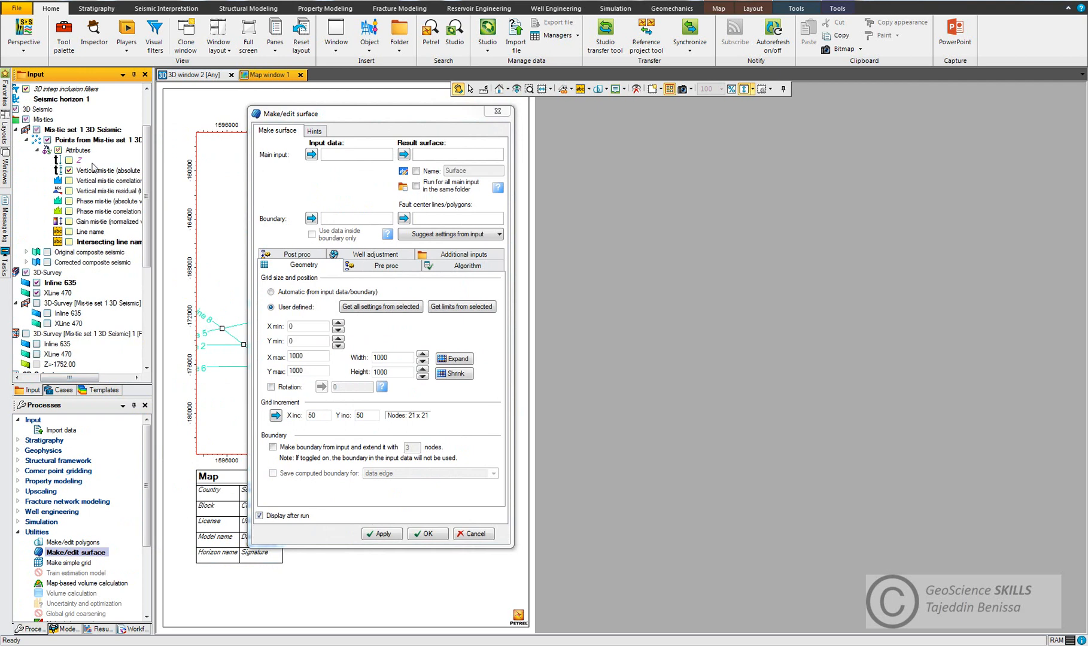
left_click(81, 141)
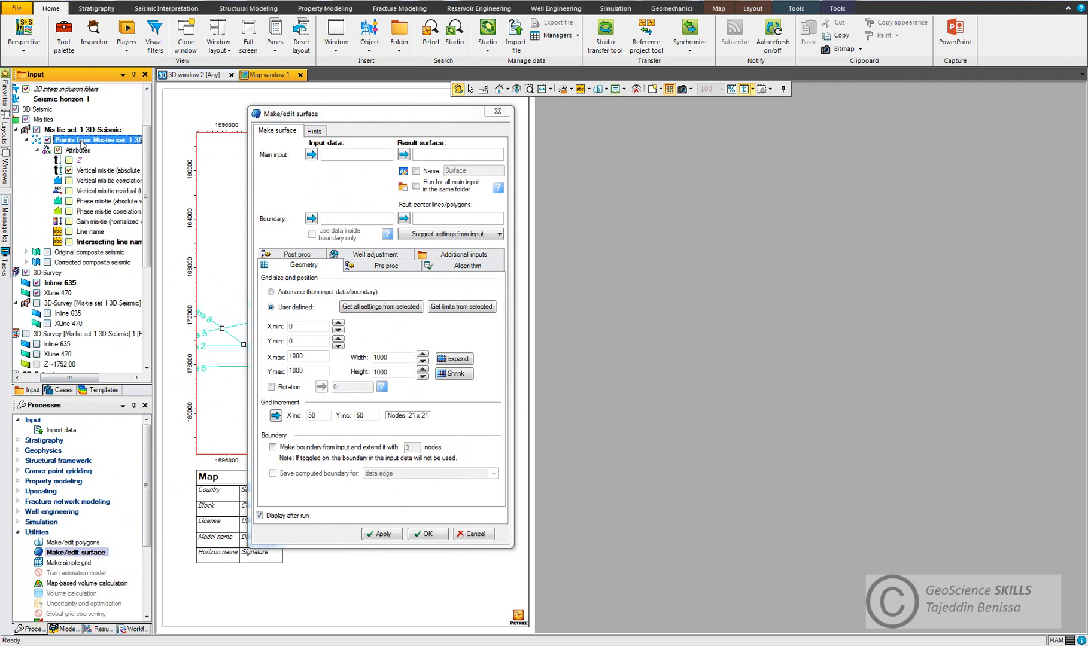
left_click(311, 155)
left_click(382, 172)
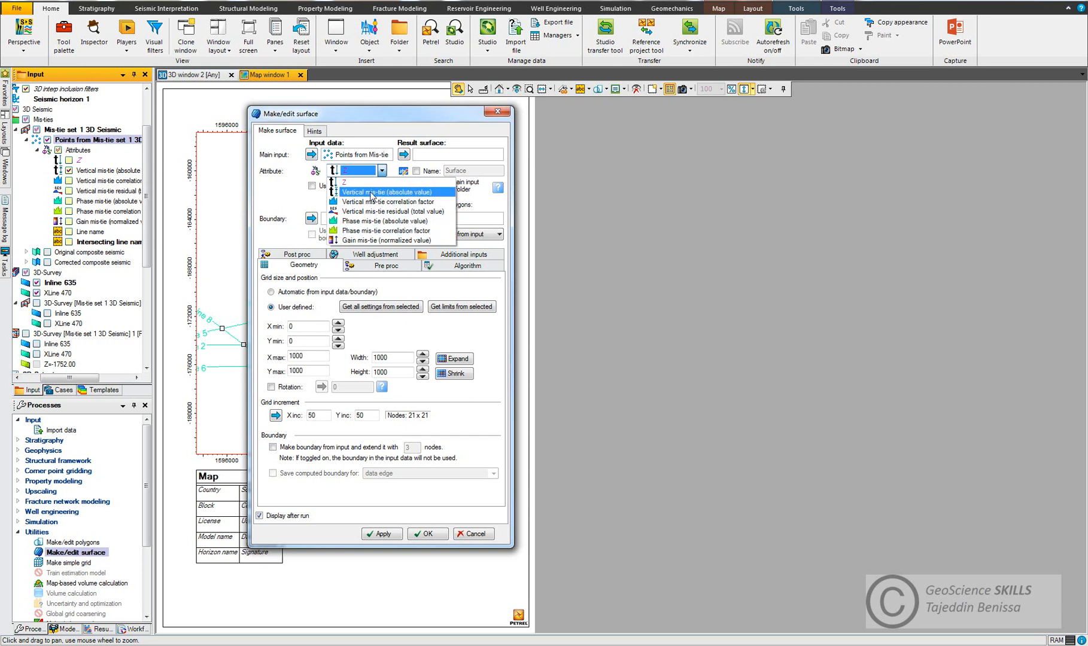
left_click(383, 193)
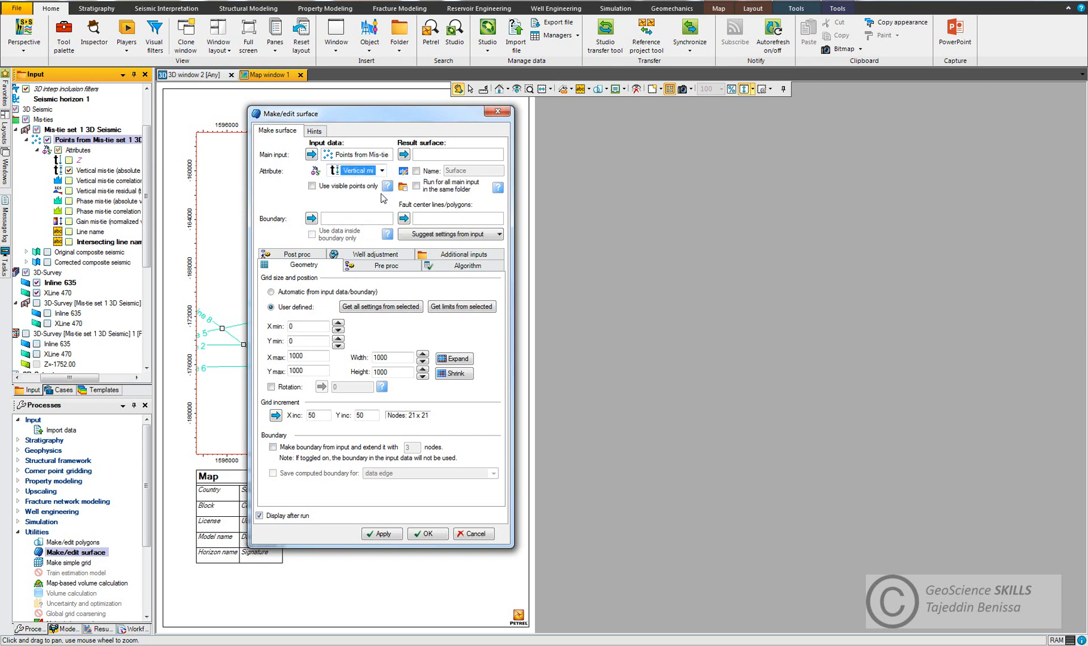
Step: Create the surface with automatic grid size and position from the input data, using the Kriging interpolation method
left_click(271, 292)
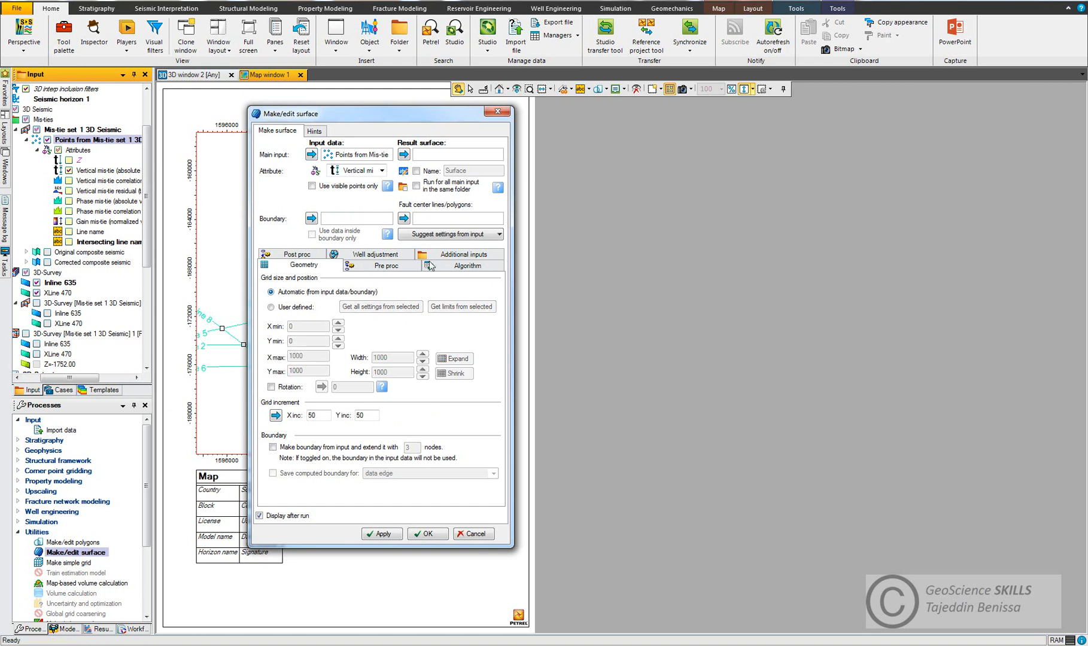
left_click(471, 268)
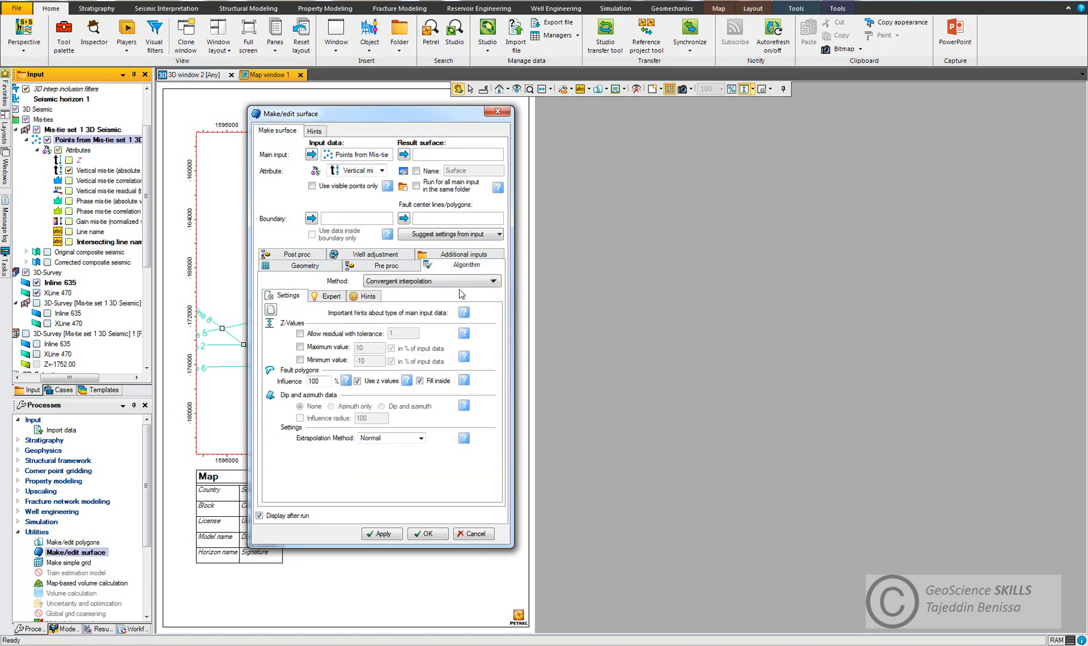
left_click(455, 281)
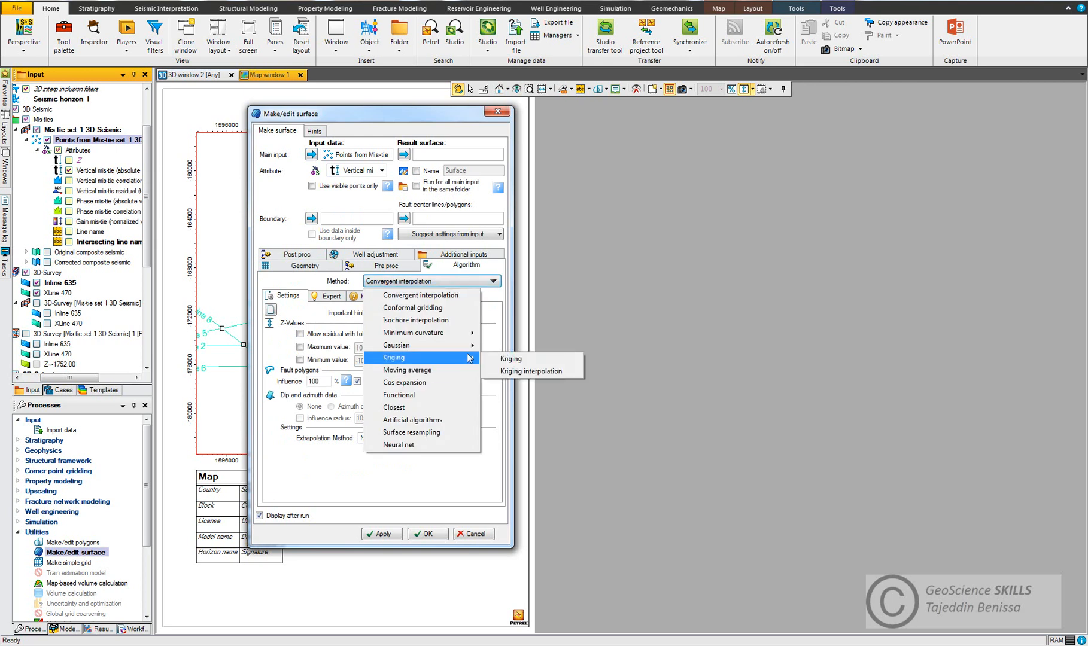
left_click(513, 371)
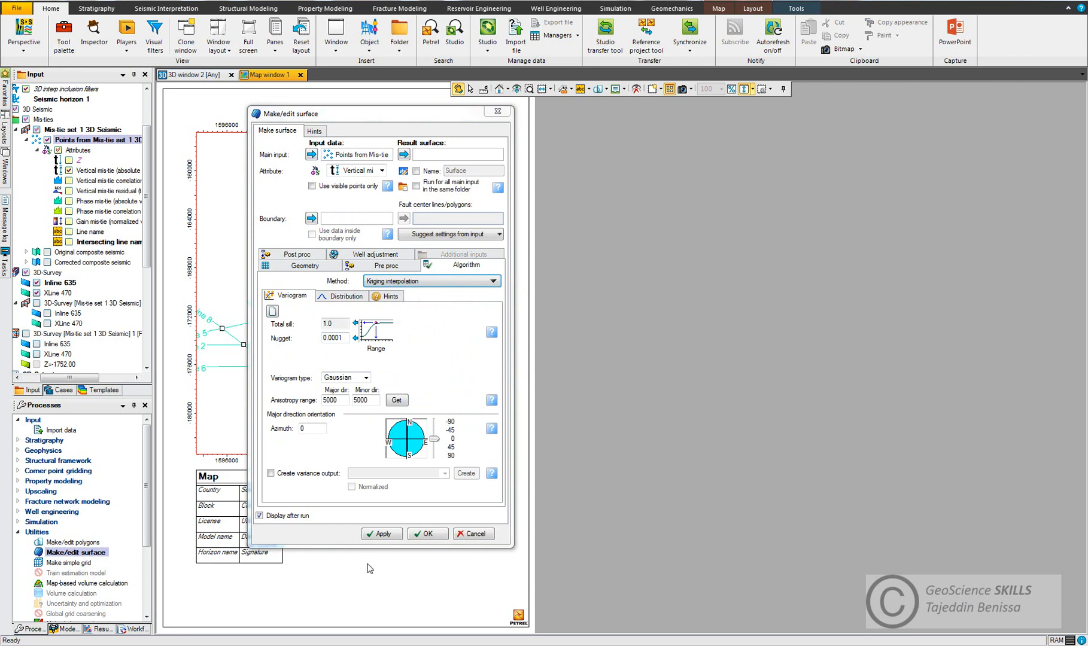
left_click(435, 536)
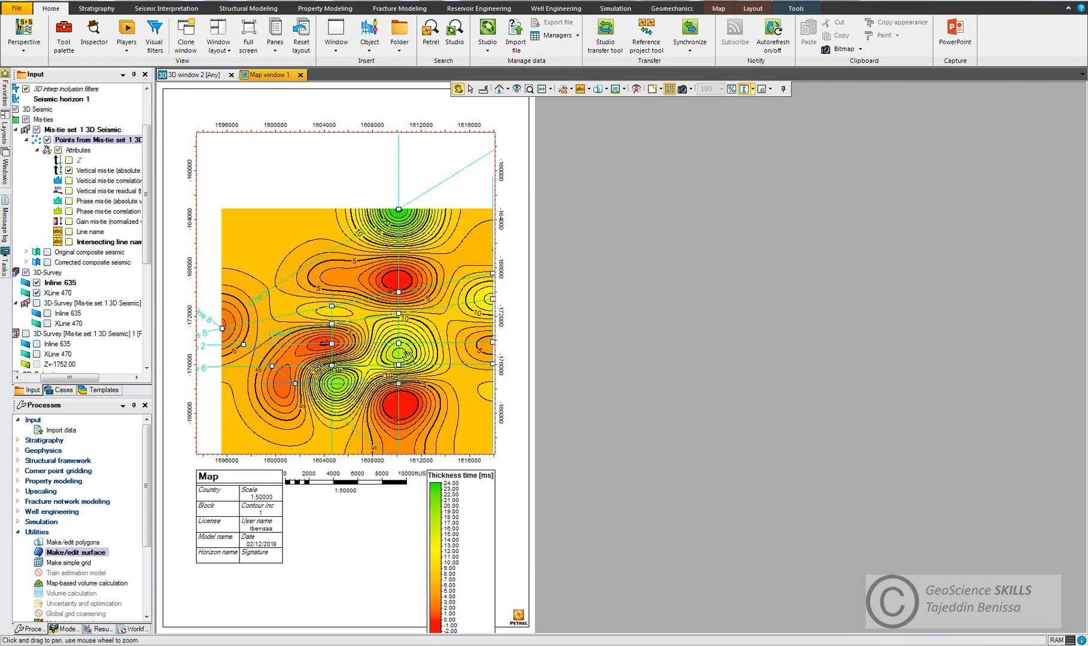
Step: Turn on number annotation for the Mis-tie set 1 3D Seismic points and apply it to the map
left_click_drag(400, 309, 382, 287)
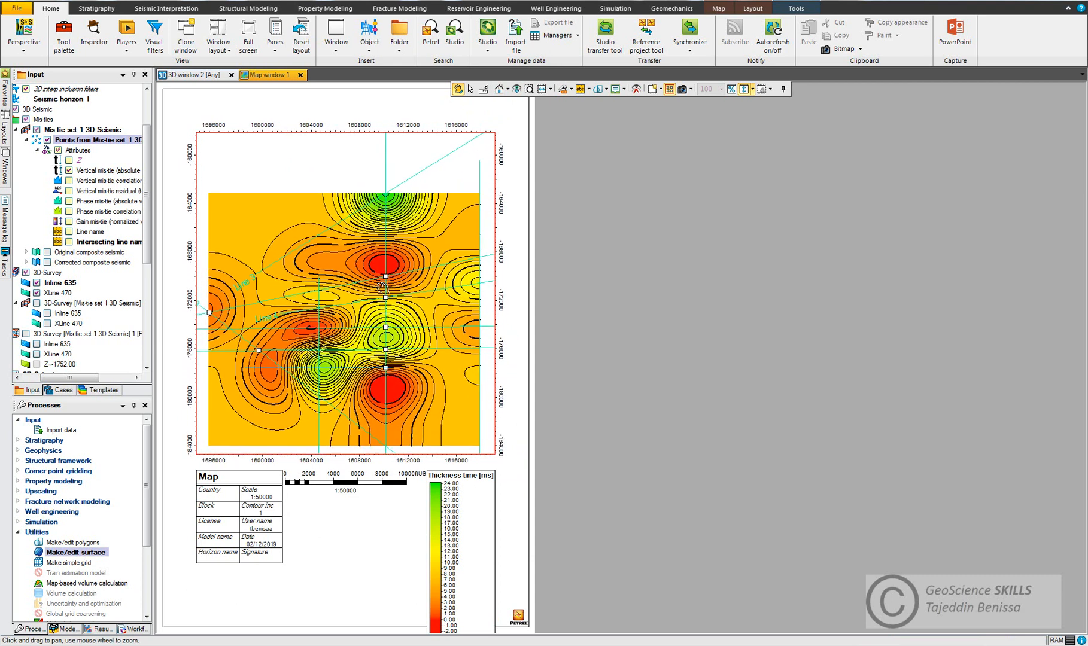
left_click_drag(362, 350, 373, 345)
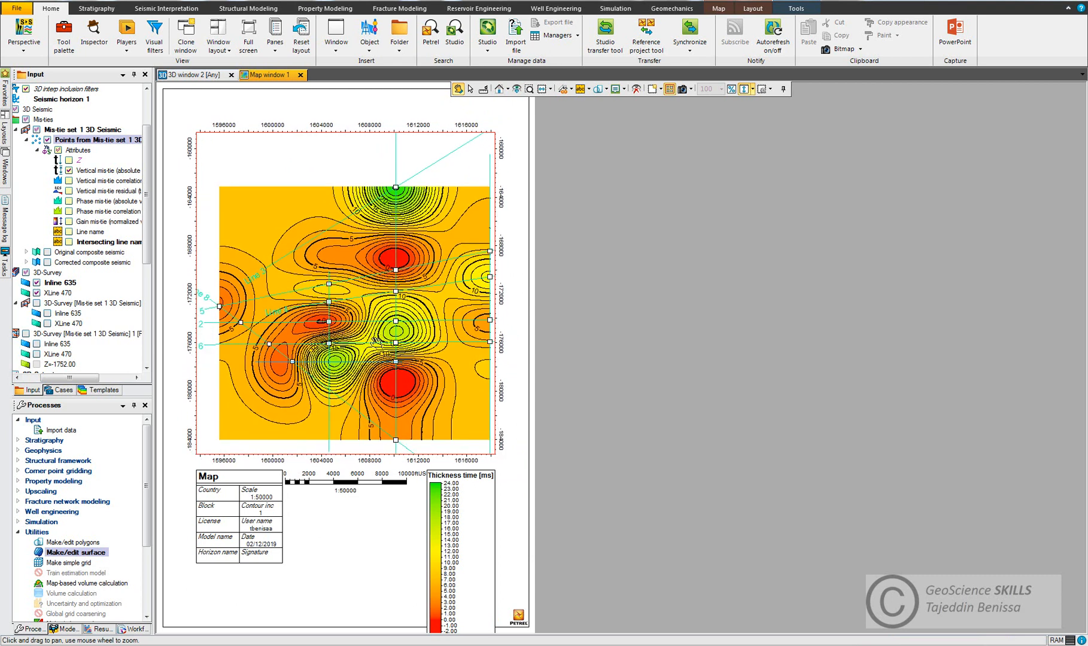
left_click_drag(383, 348, 368, 357)
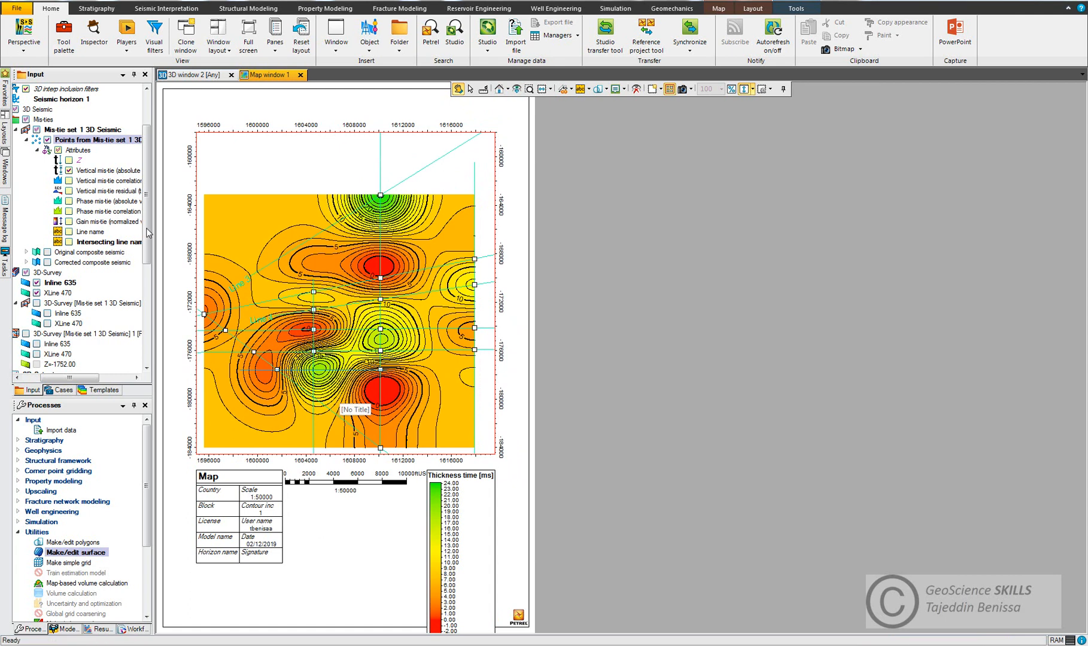
right_click(87, 142)
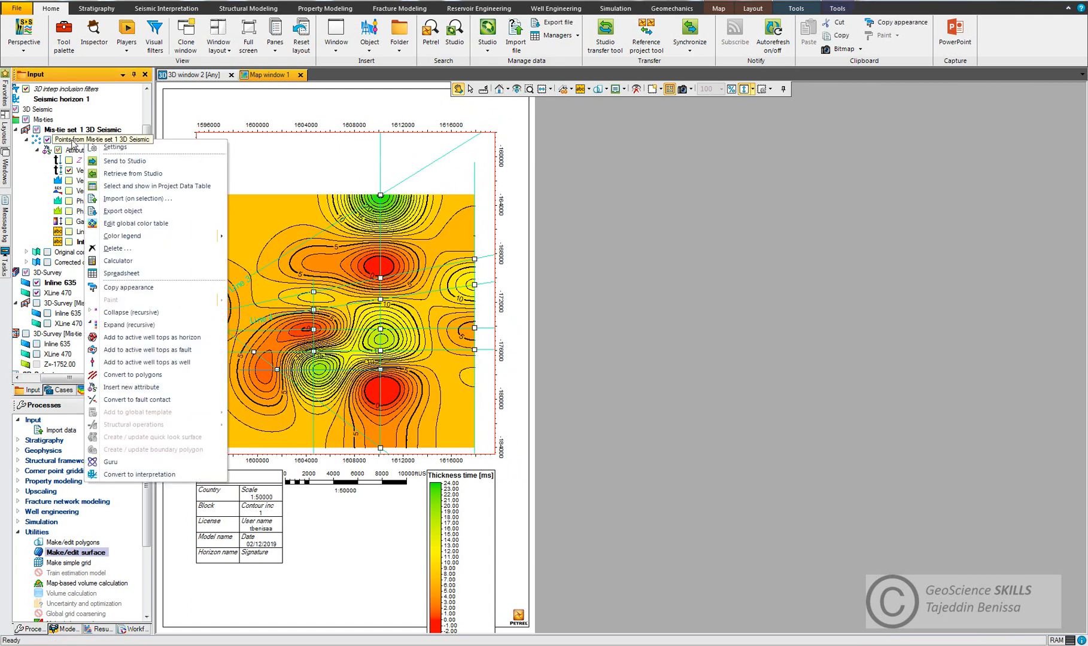
left_click(30, 166)
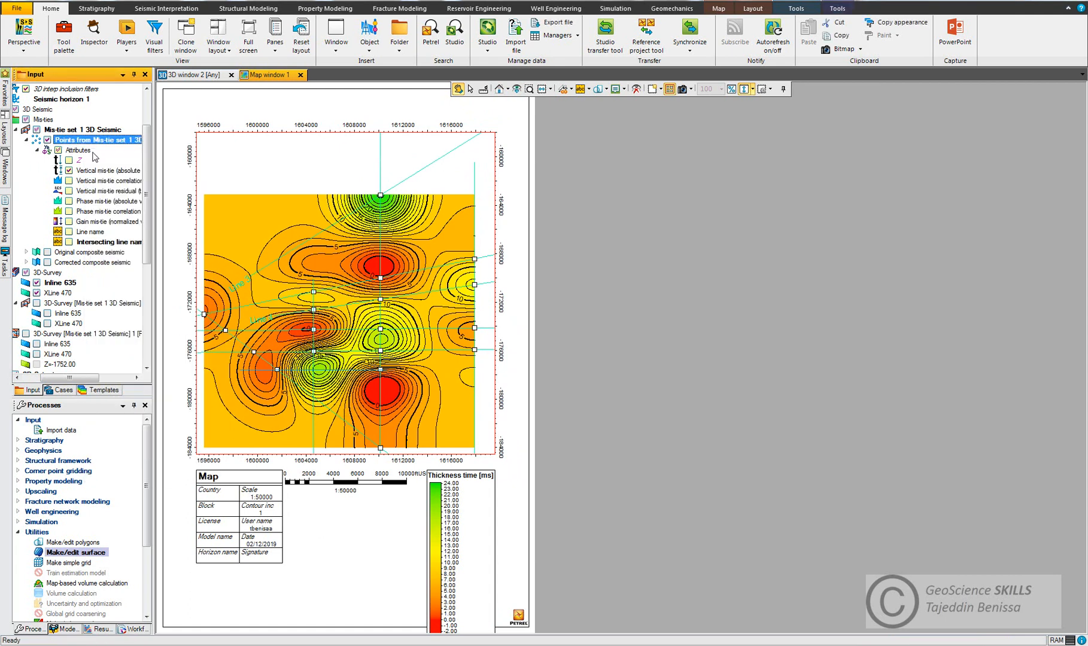
right_click(112, 141)
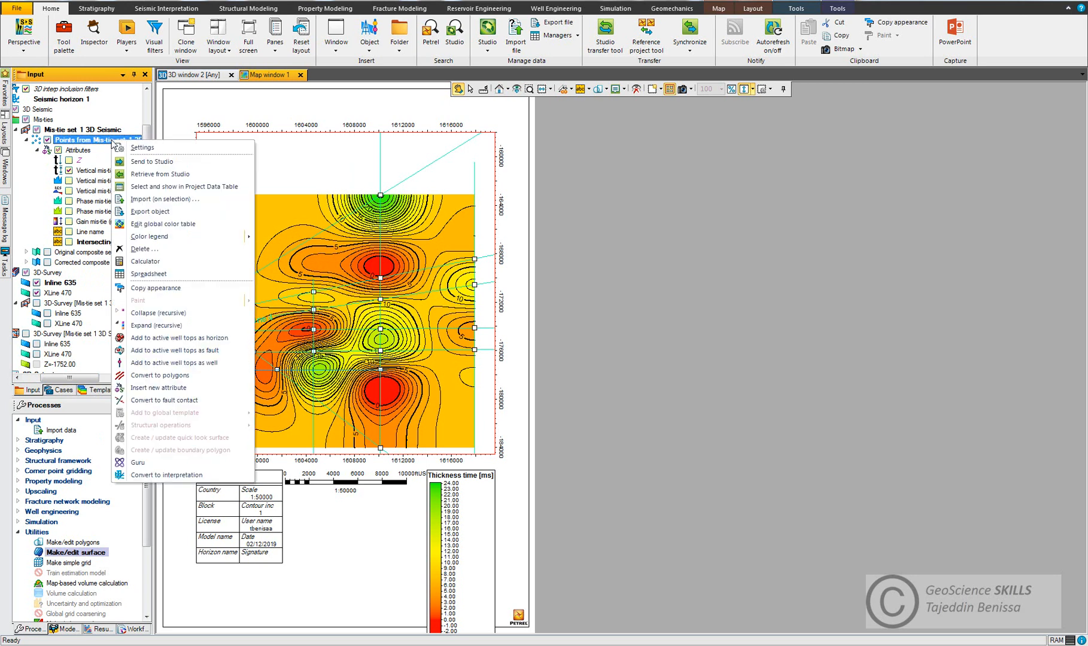
left_click(139, 147)
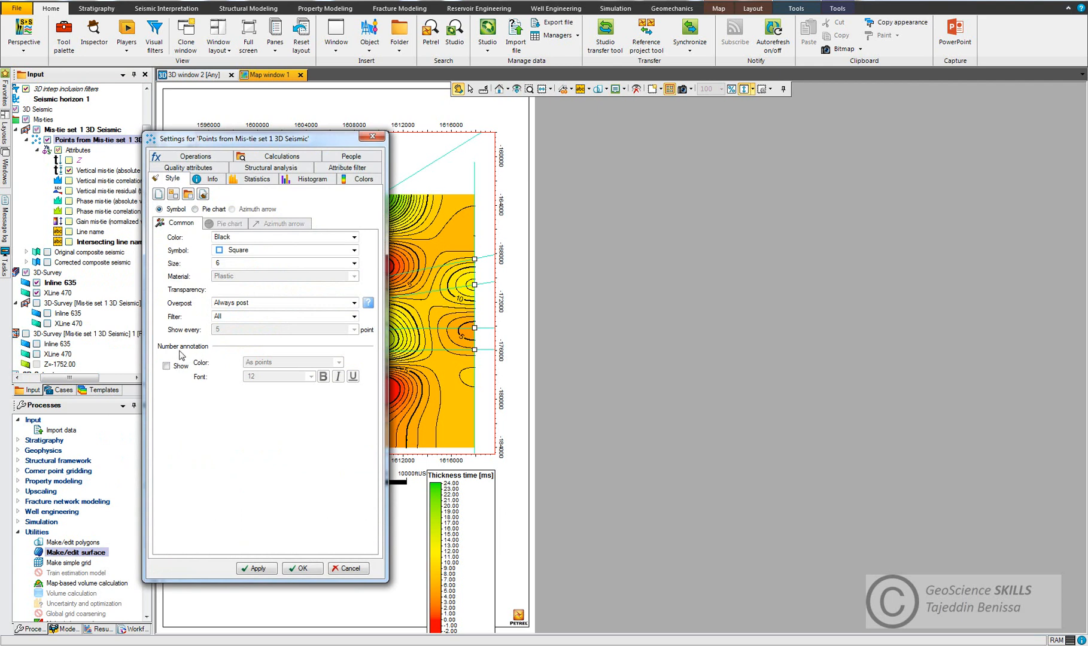
left_click(170, 367)
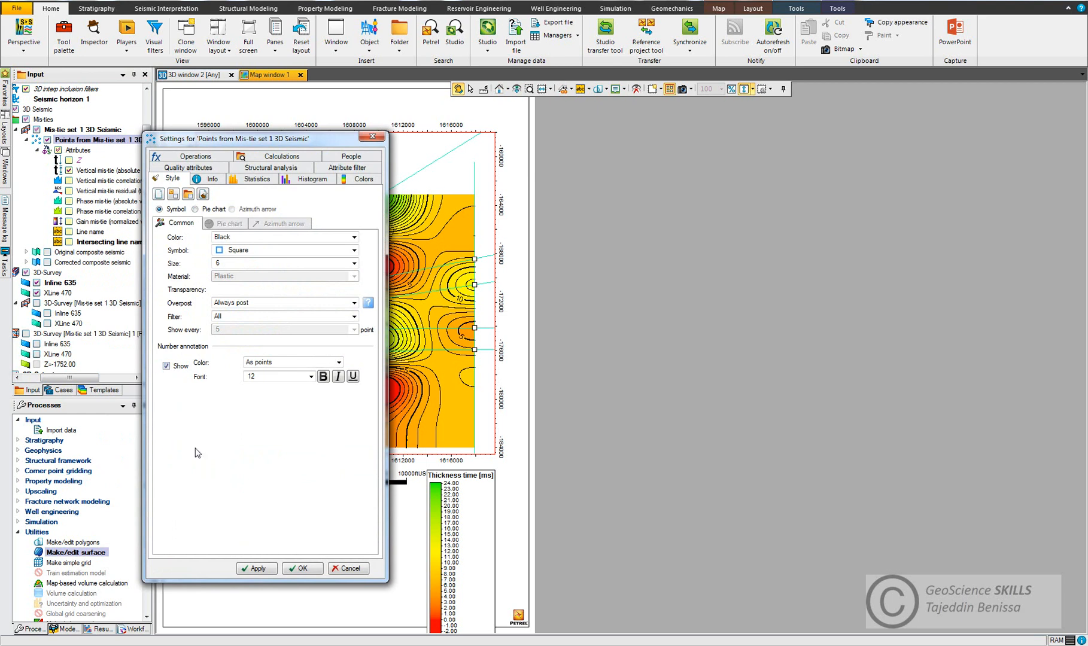
left_click_drag(286, 140, 716, 93)
left_click(690, 522)
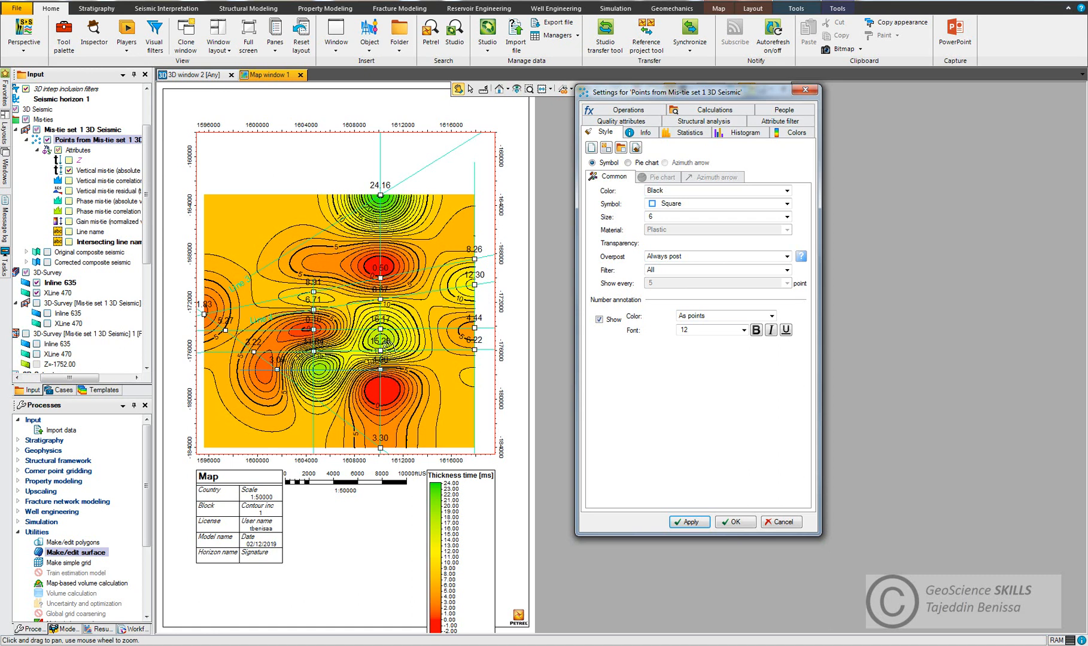
left_click(568, 472)
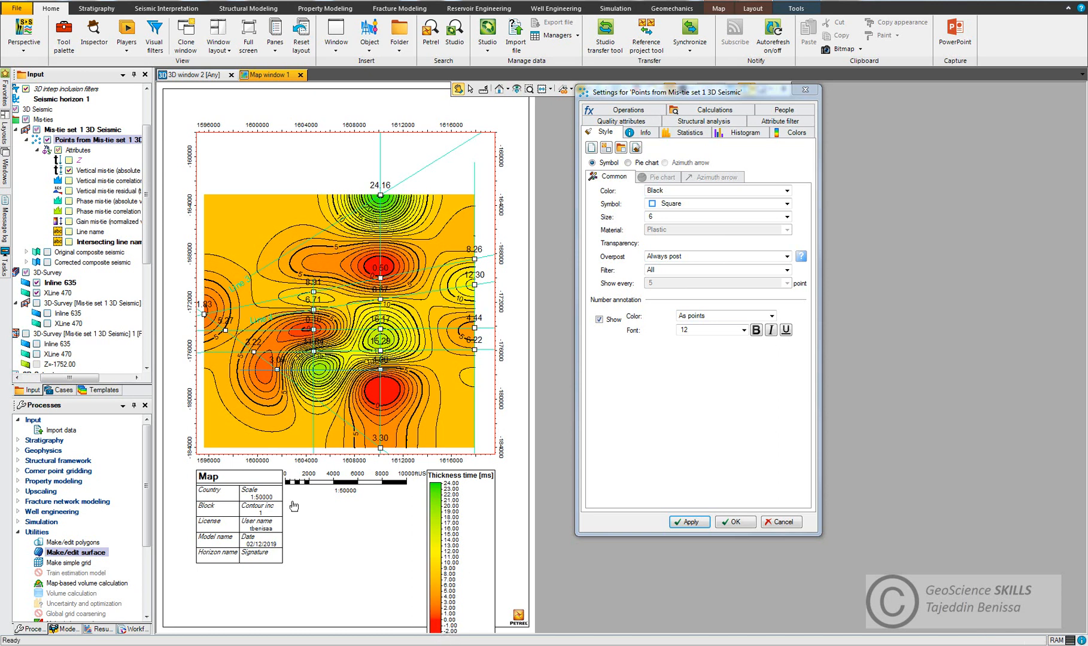
Step: Open the vertical mis-tie surface's global color table, use limits defined in the color table, and set the maximum from the data to 24.1604
left_click_drag(147, 243, 76, 377)
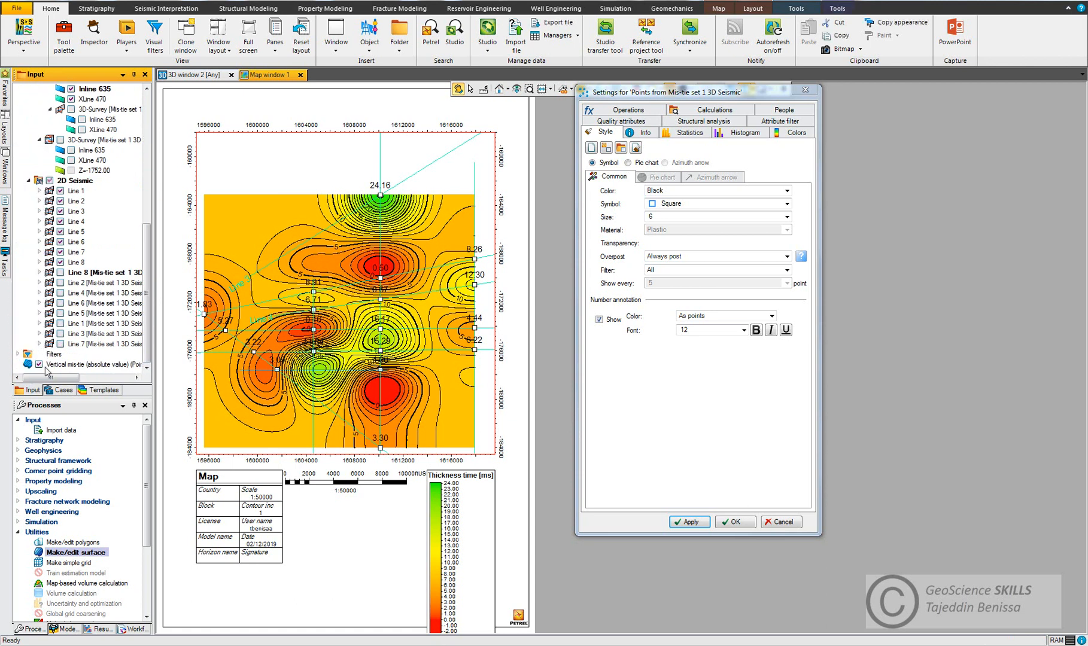
right_click(81, 364)
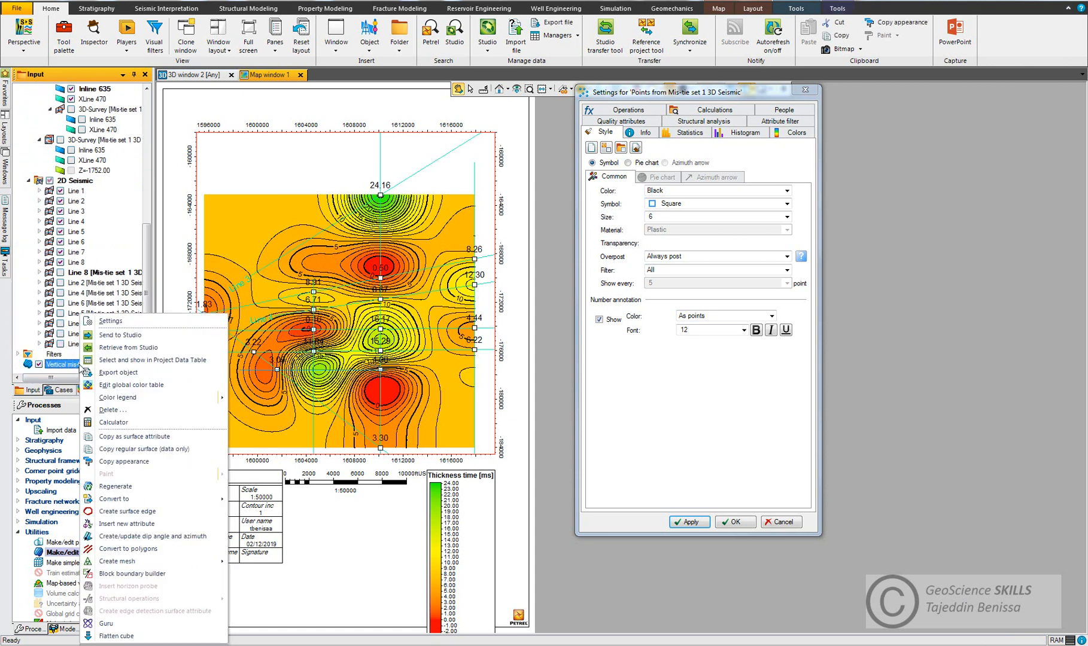
left_click(122, 387)
left_click_drag(247, 154, 566, 132)
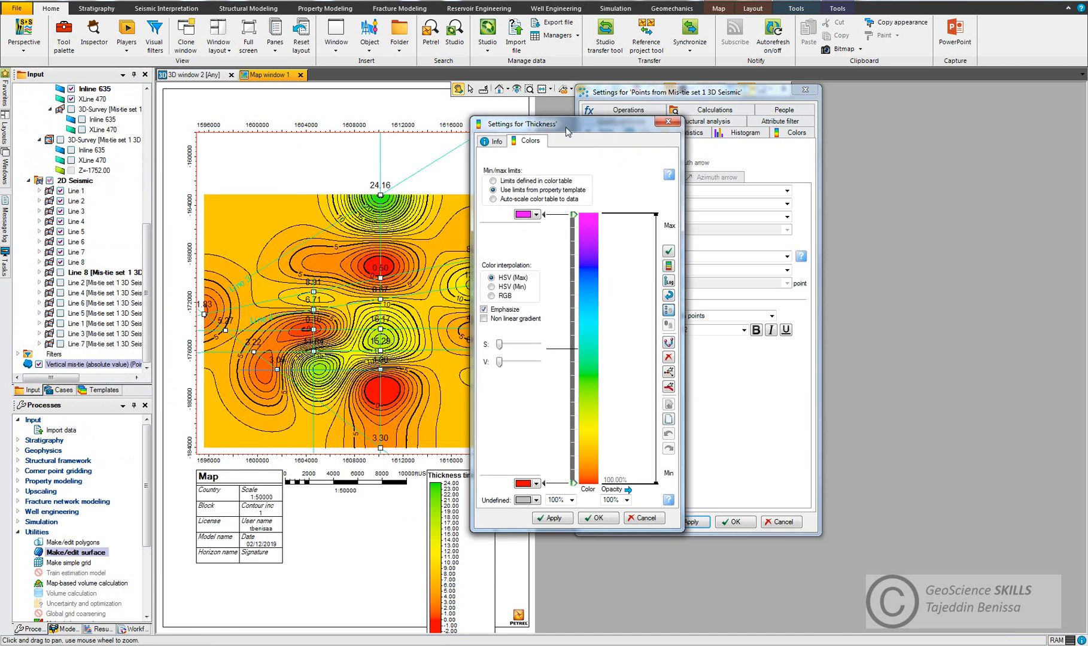
left_click(493, 200)
left_click(493, 181)
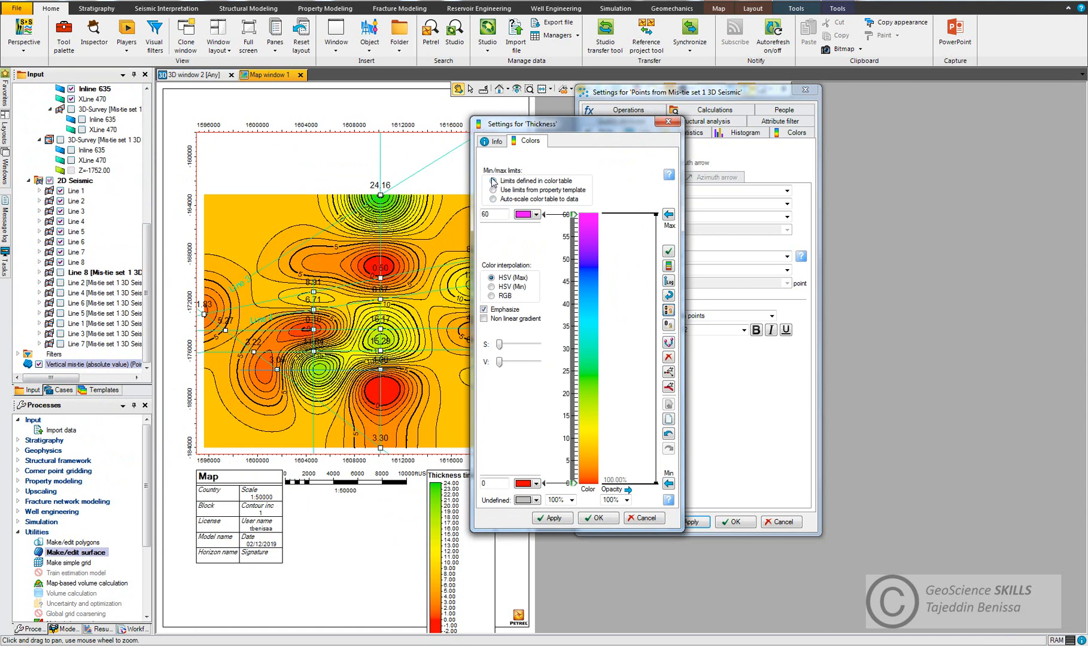
left_click(670, 215)
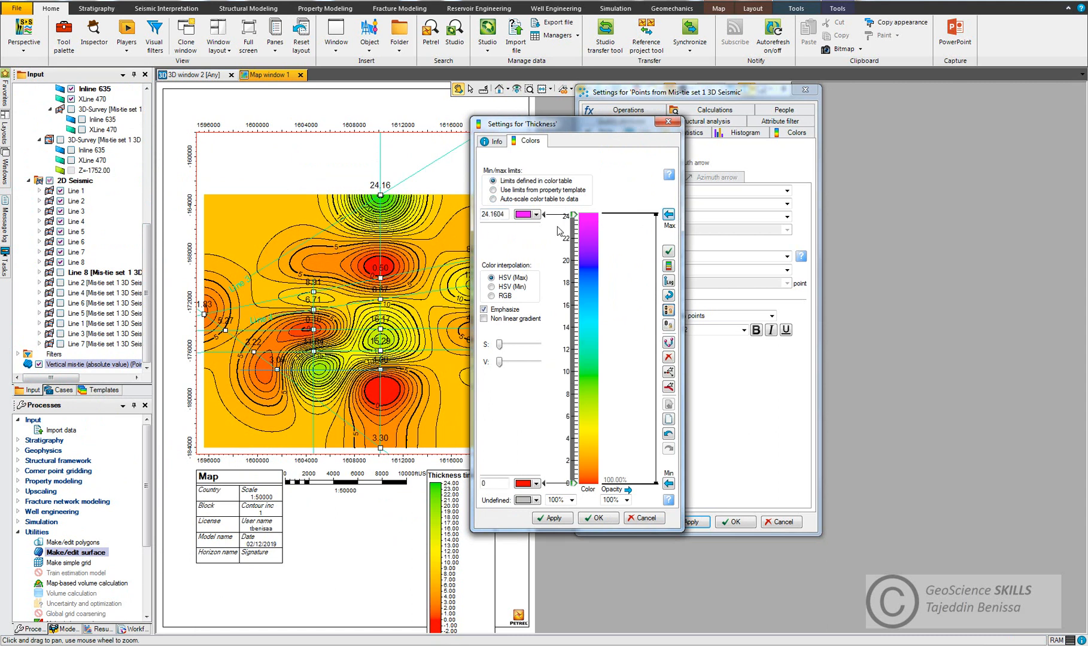
Step: Color the table's maximum end red and its minimum end yellow, and apply the colors to the surface
left_click(536, 215)
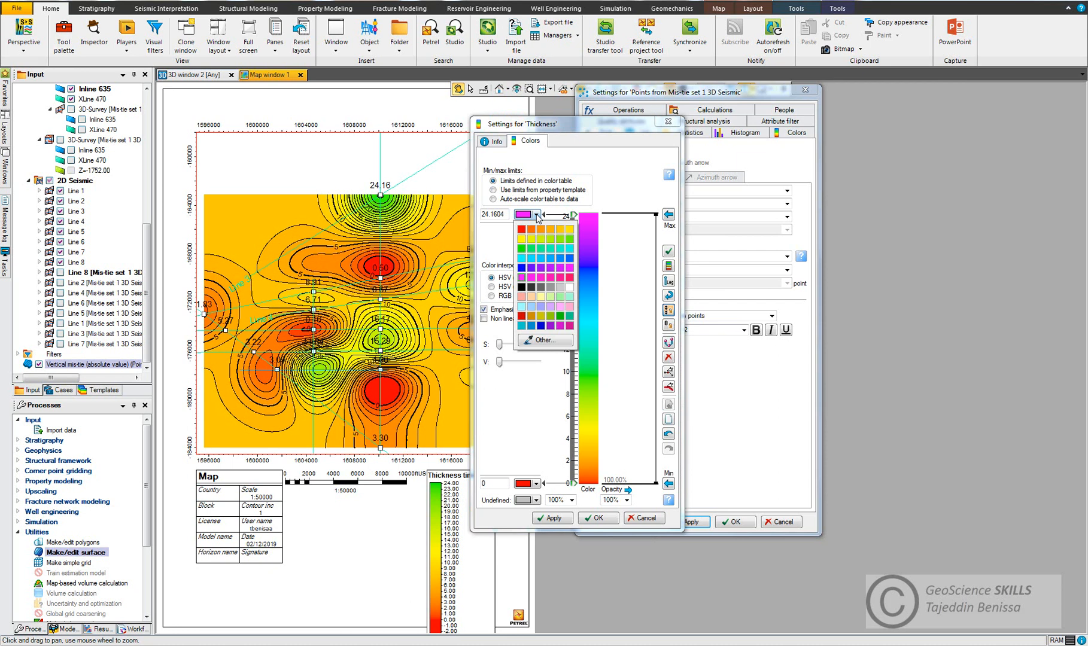
left_click(521, 229)
left_click(536, 483)
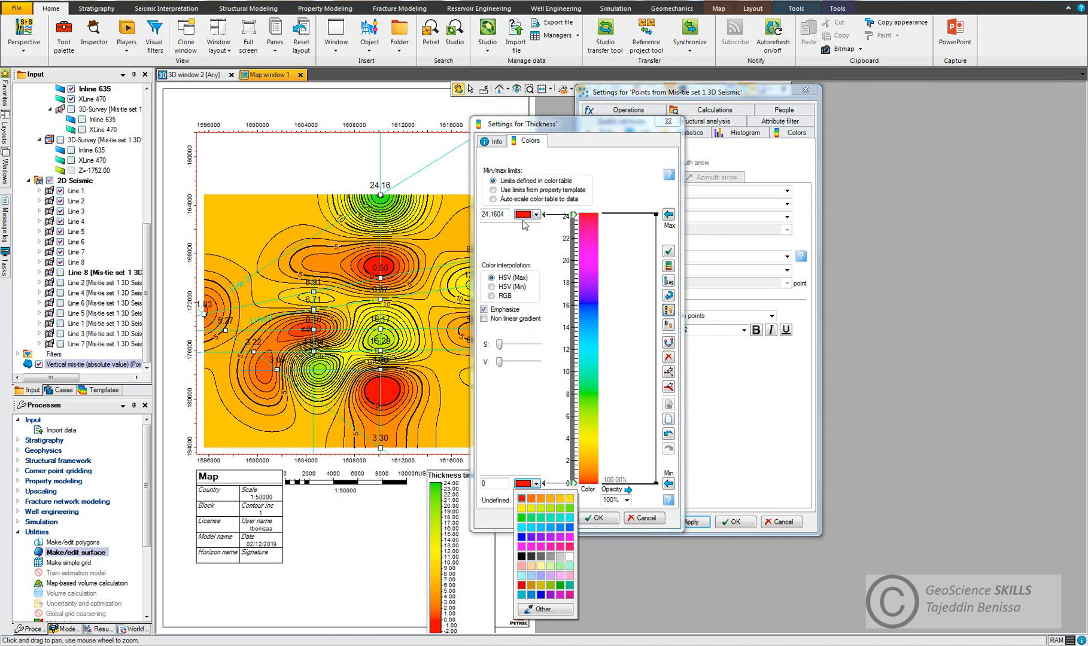
left_click(521, 509)
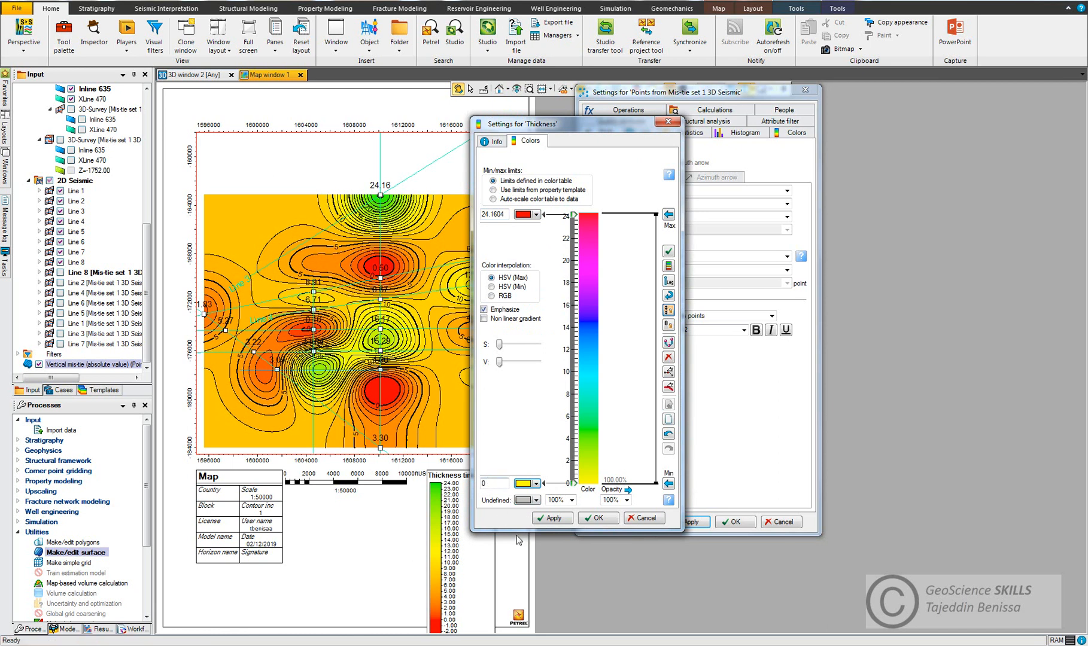
left_click(551, 518)
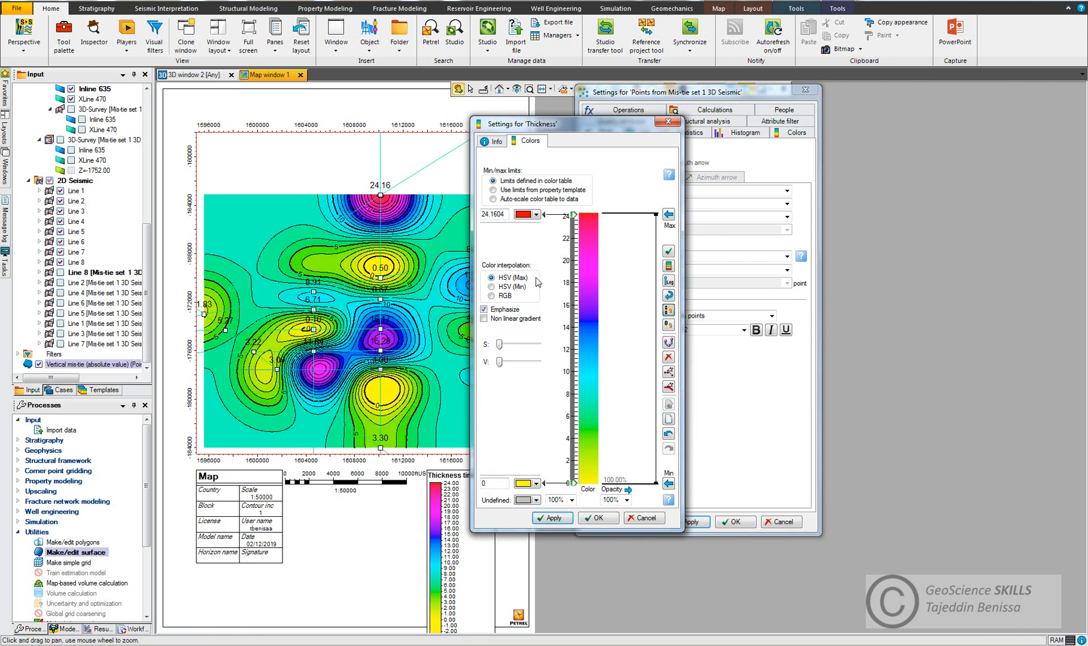
Step: Accept the surface's color table changes and close the settings of the Mis-tie set 1 3D Seismic points
left_click_drag(573, 125, 651, 121)
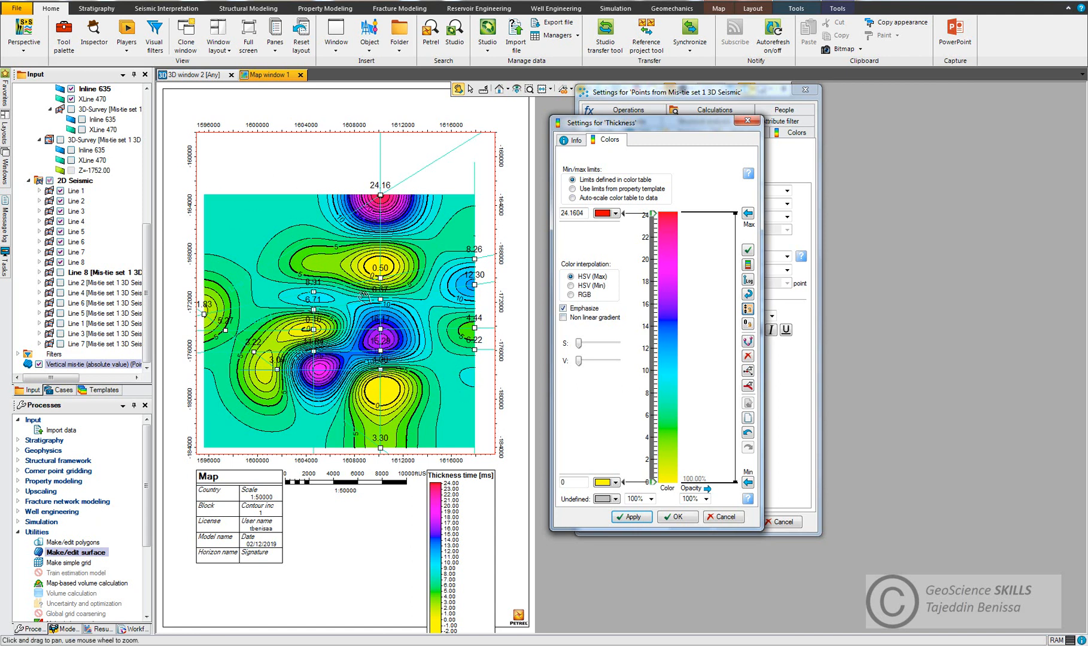
left_click(674, 518)
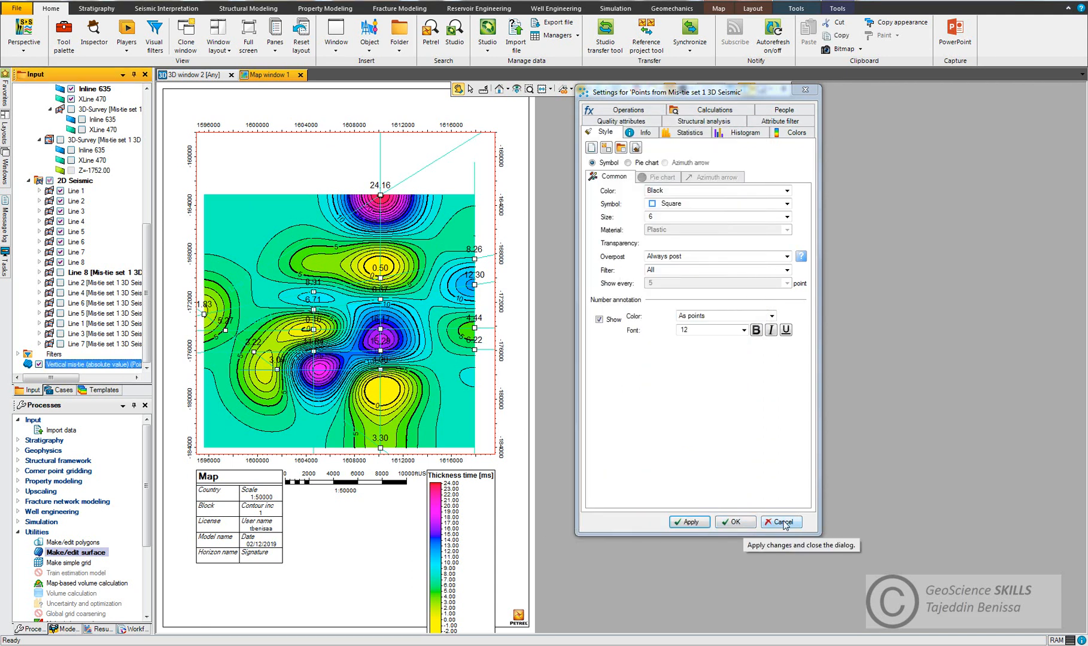
left_click(745, 525)
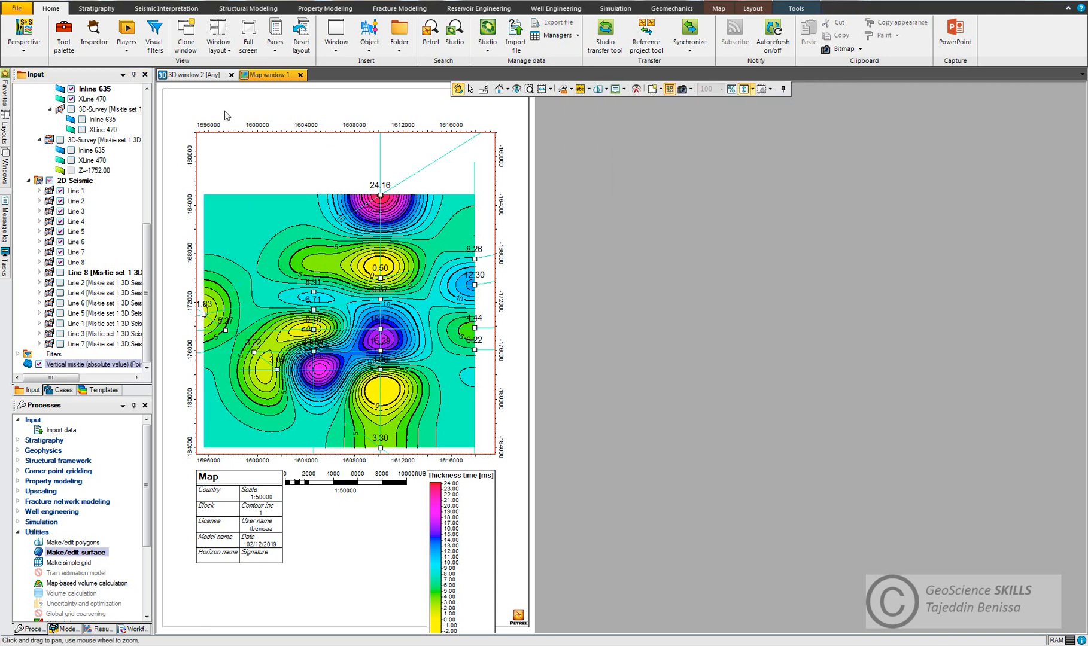
Step: Open a new 2D window and display Mis-tie set 1 3D Seismic from the Mis-ties folder in it
left_click(335, 35)
left_click(339, 65)
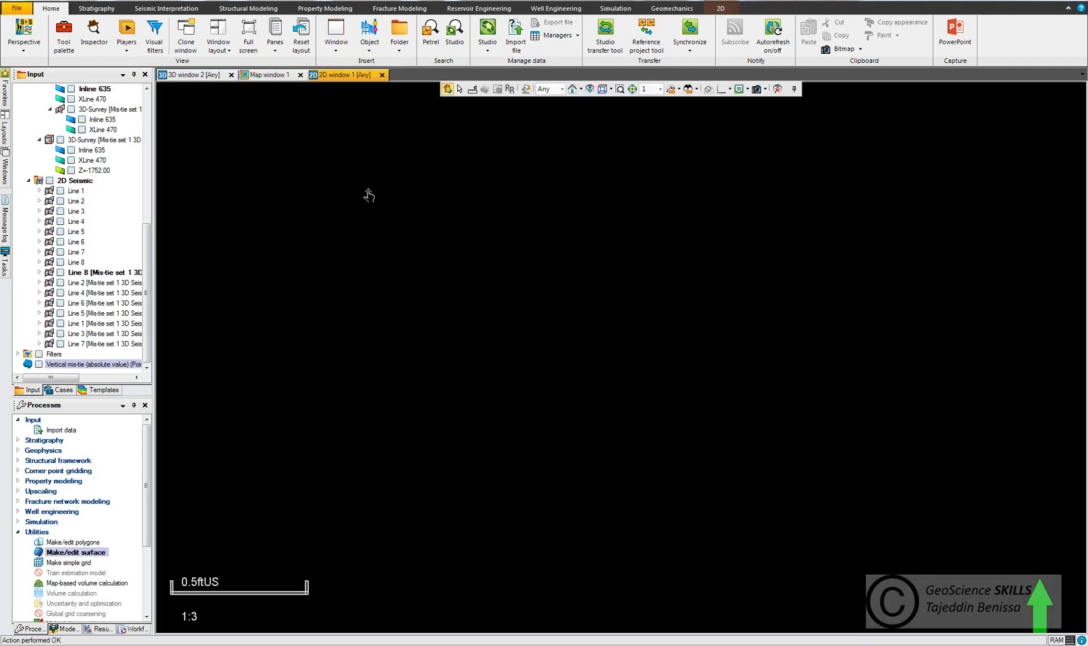
left_click(128, 226)
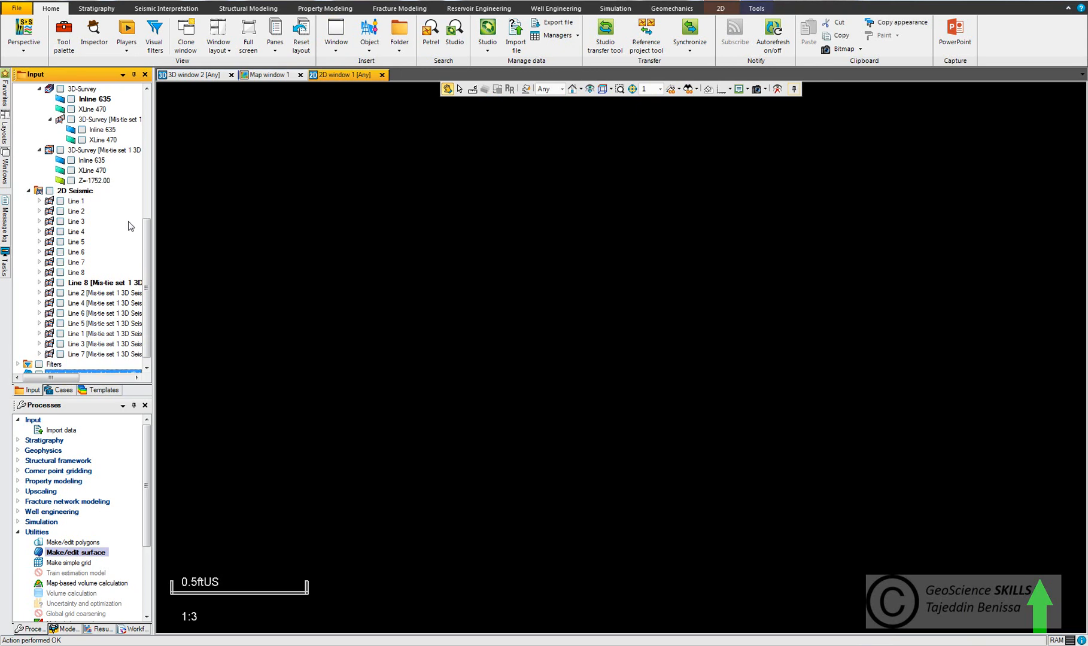
scroll(127, 224, "up", 6)
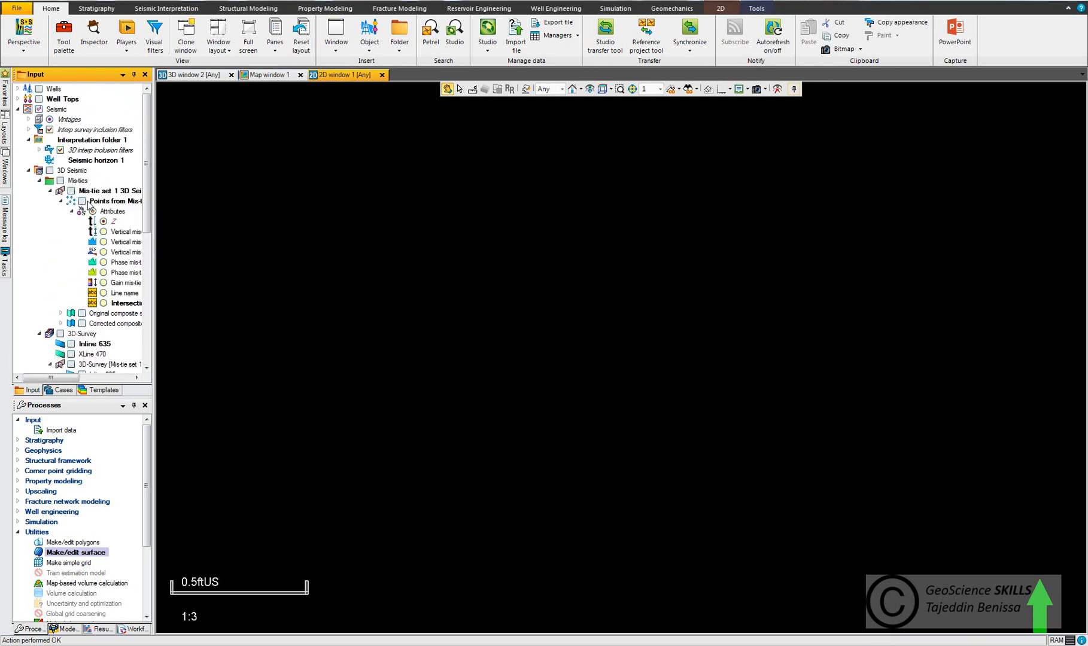
left_click(71, 190)
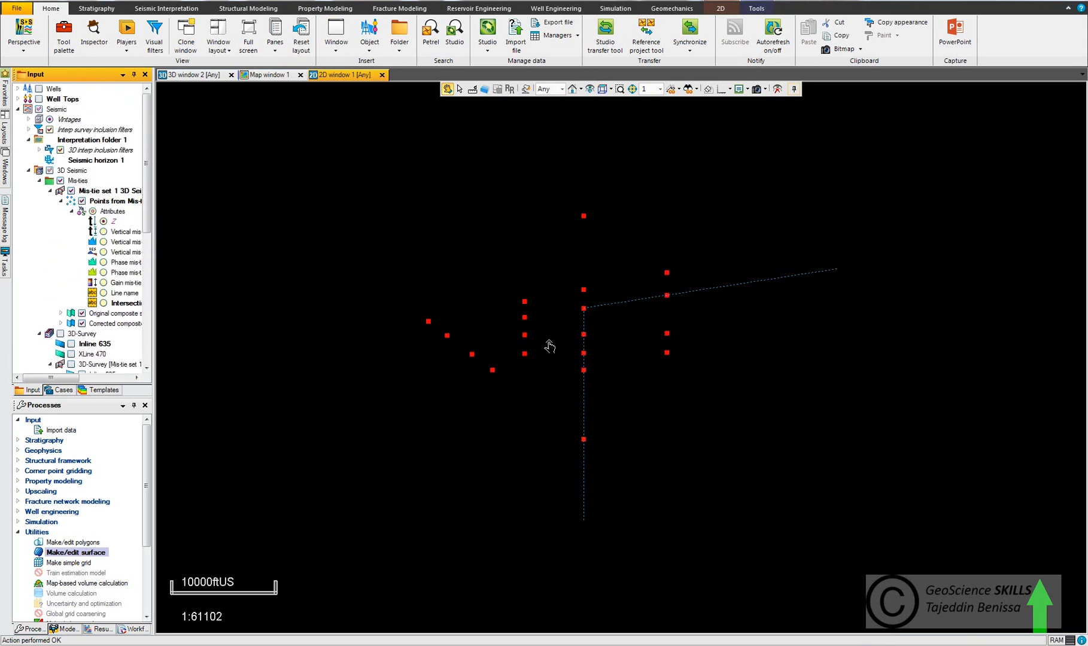
Step: Hide the original and corrected composite seismic of the mis-tie set in the 2D window, keeping its points displayed
scroll(648, 335, "down", 2)
scroll(648, 332, "up", 2)
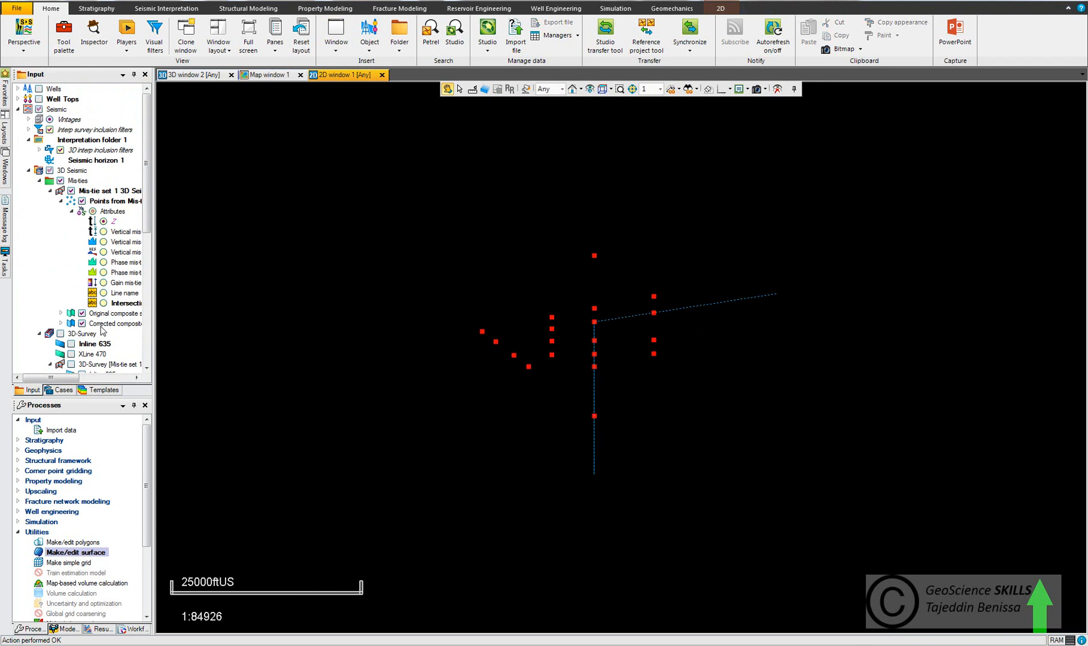
left_click(81, 323)
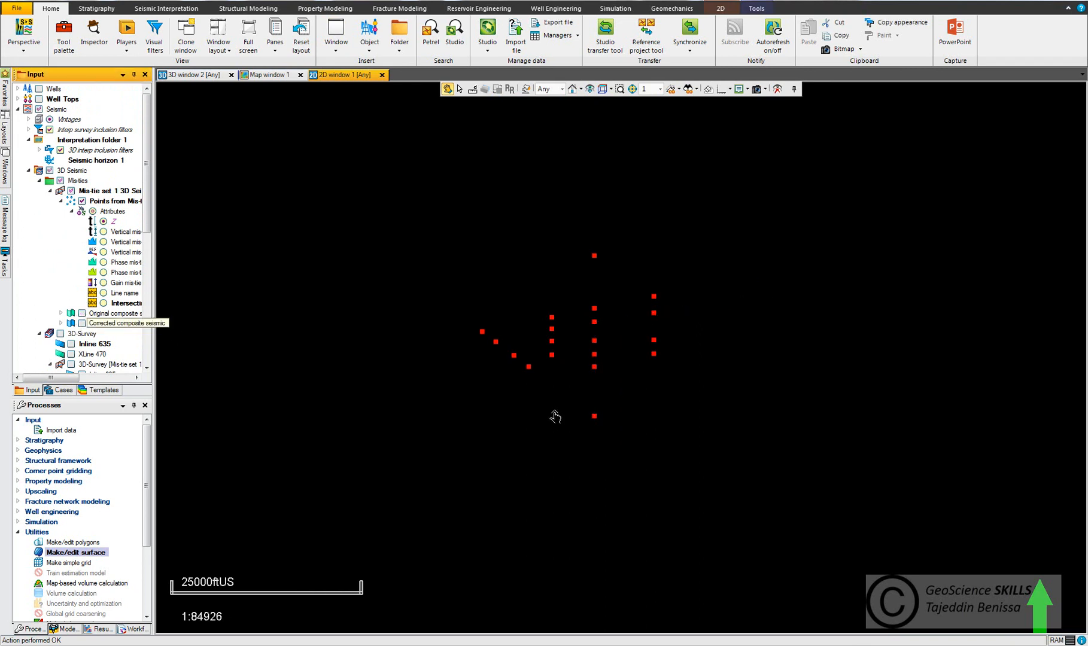
scroll(615, 377, "down", 2)
Step: Run Make/edit surface on the displayed mis-tie points using the vertical mis-tie attribute, Kriging interpolation and automatic grid size, showing the surface in the 2D window
key("p")
left_click(641, 347)
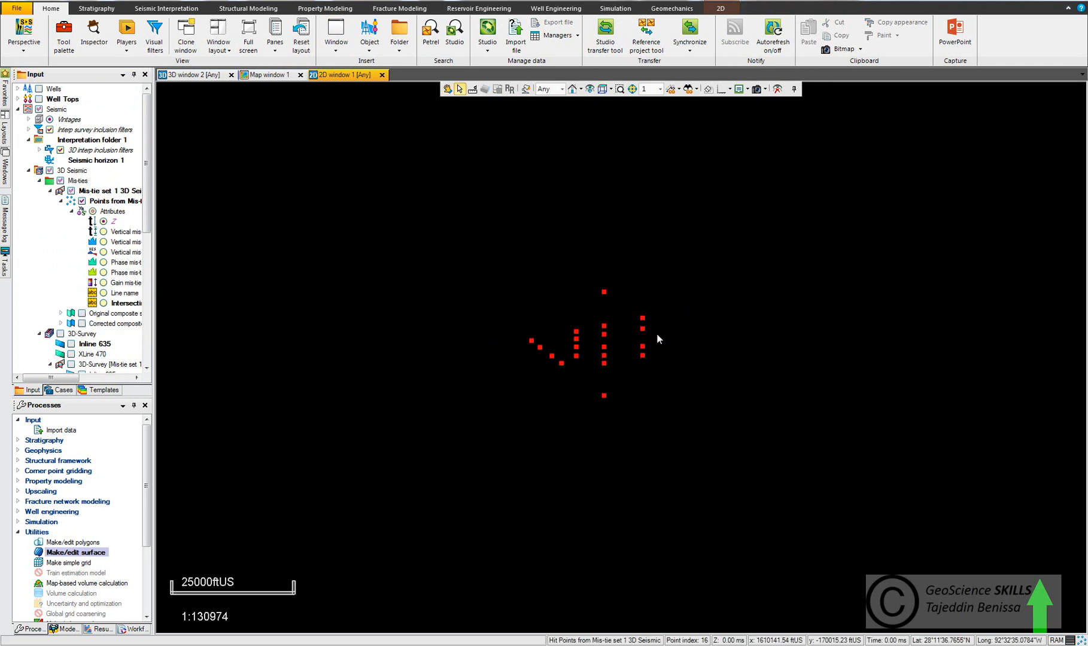
right_click(605, 331)
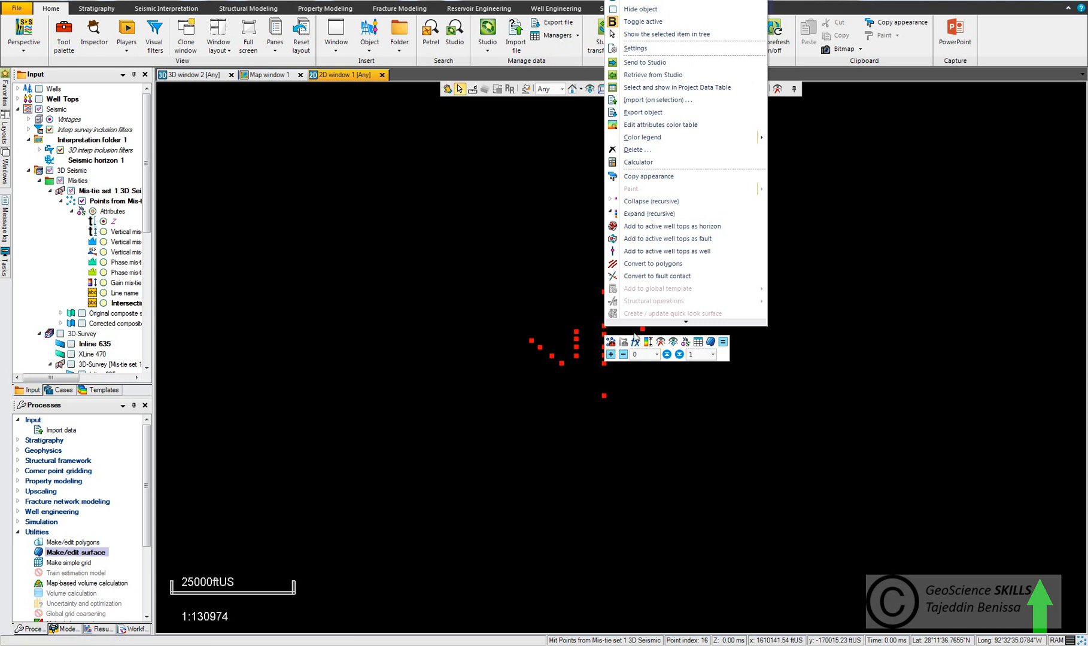
left_click(711, 342)
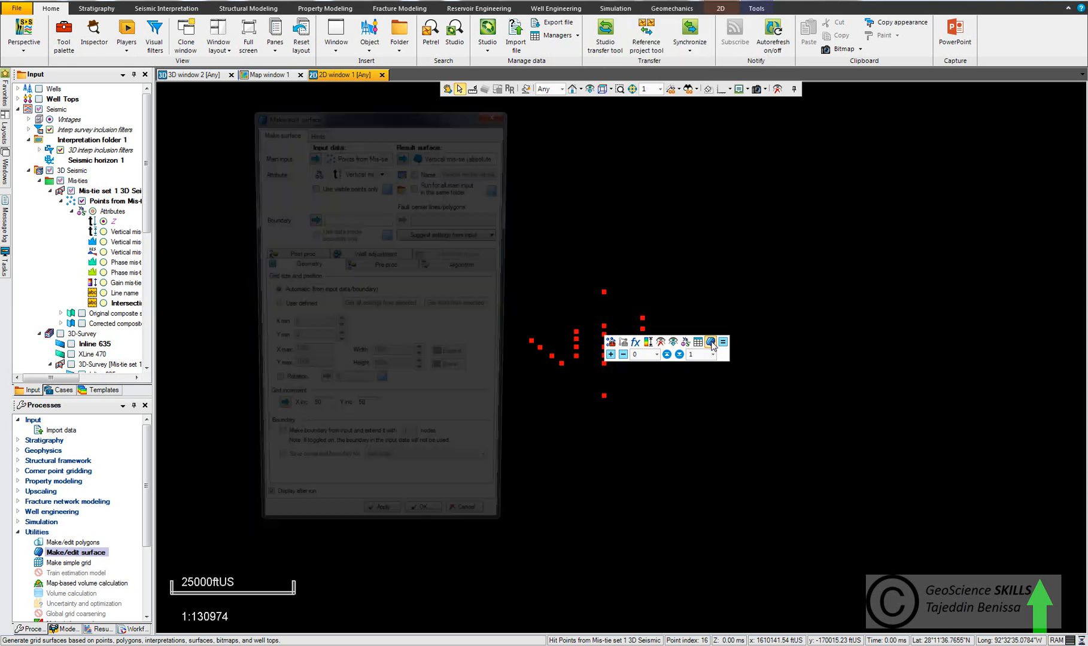
left_click_drag(357, 119, 468, 104)
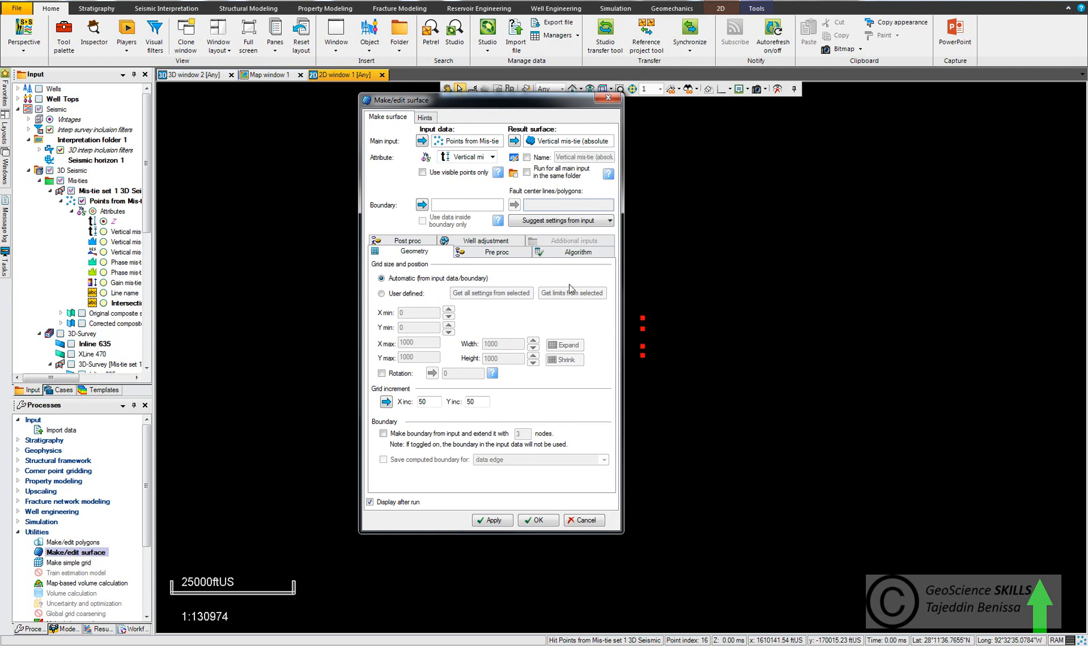
left_click(594, 252)
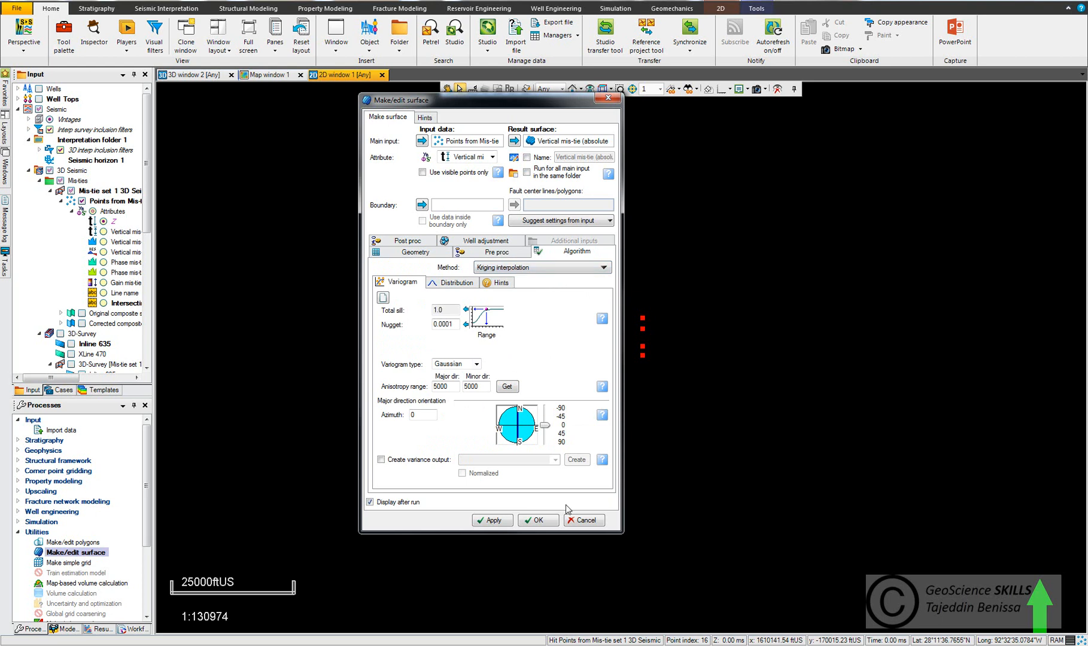
left_click(495, 520)
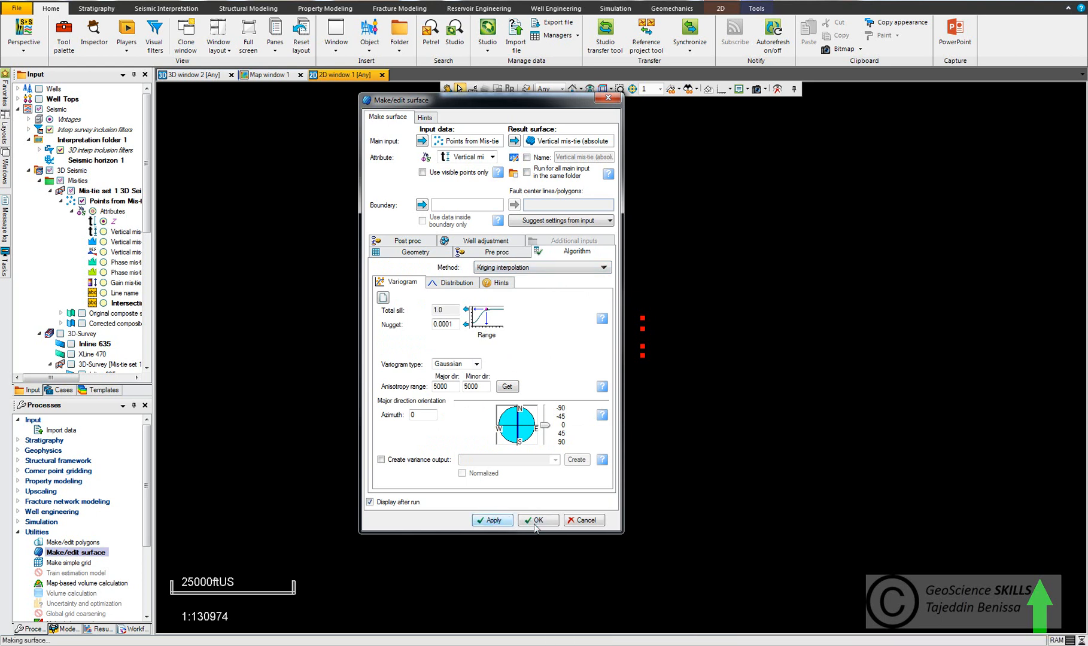
left_click(536, 523)
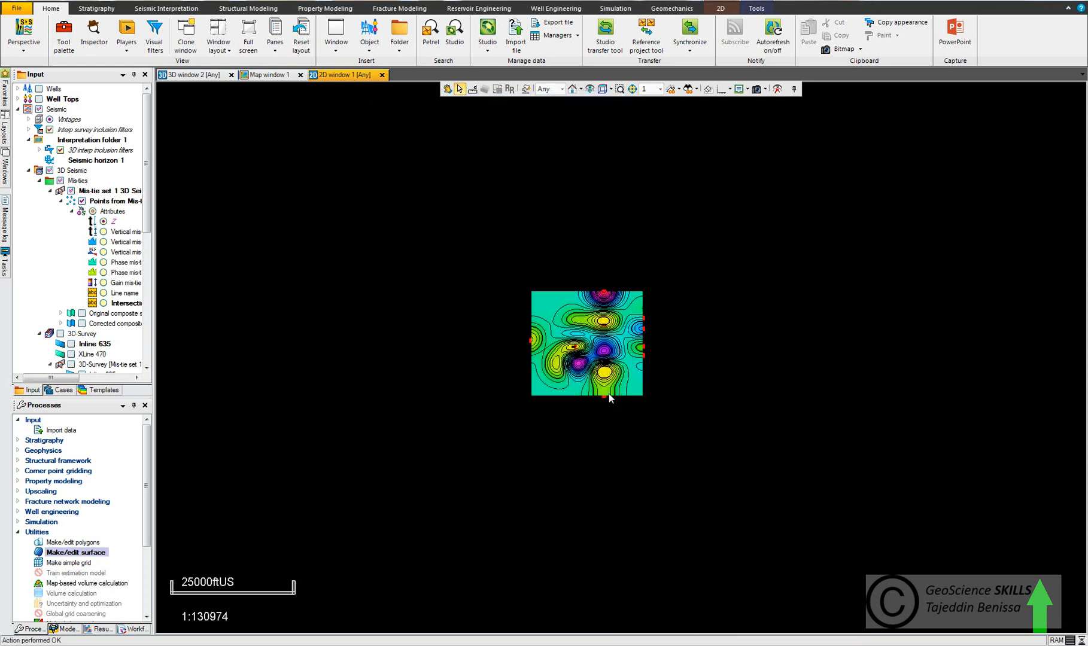
key("v")
left_click_drag(639, 335, 662, 377, "ctrl+shift")
left_click_drag(566, 378, 646, 417)
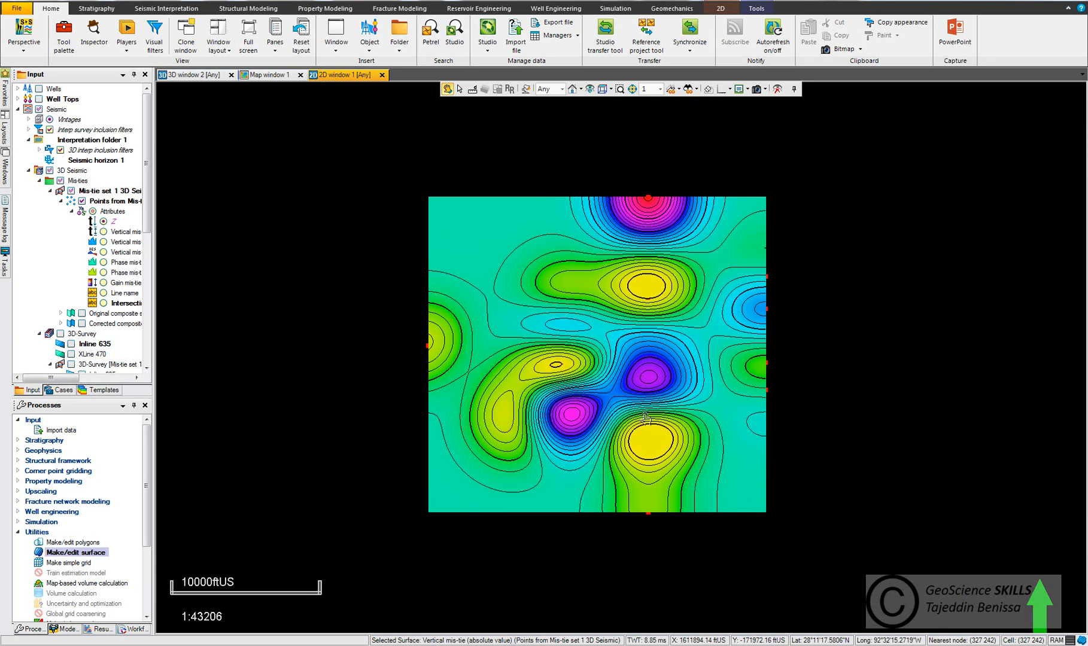